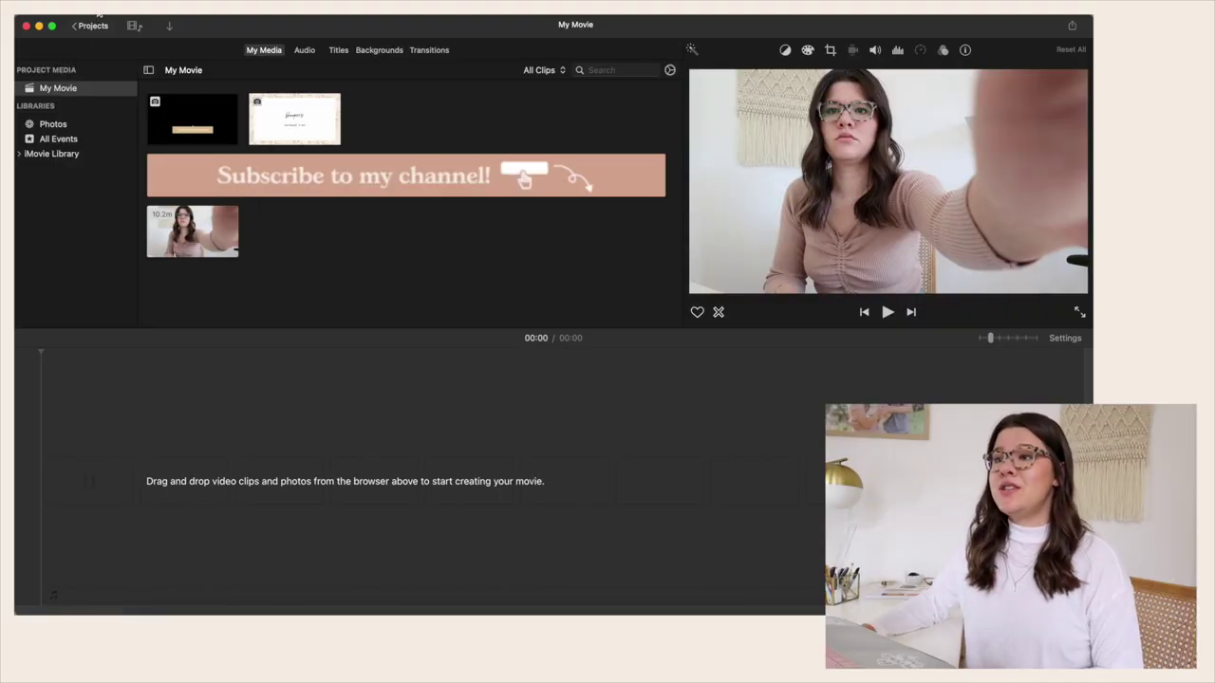
Step: Create a new library named Example Library in the Movies folder
left_click(99, 13)
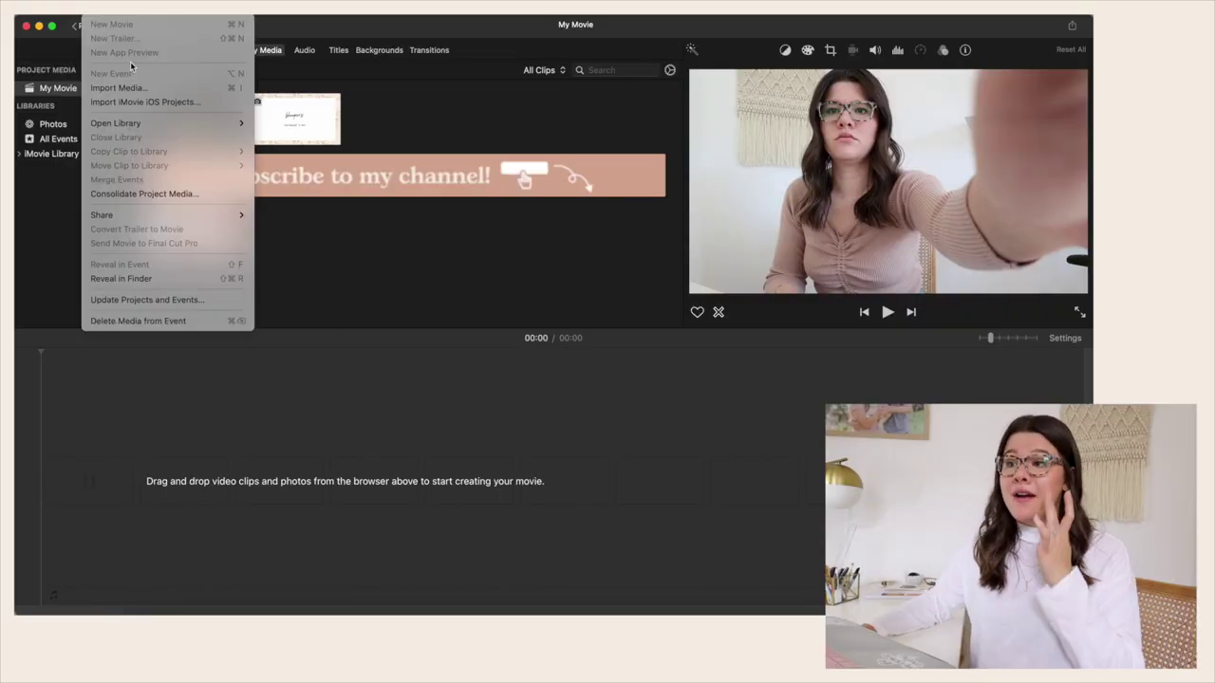
mouse_move(147, 128)
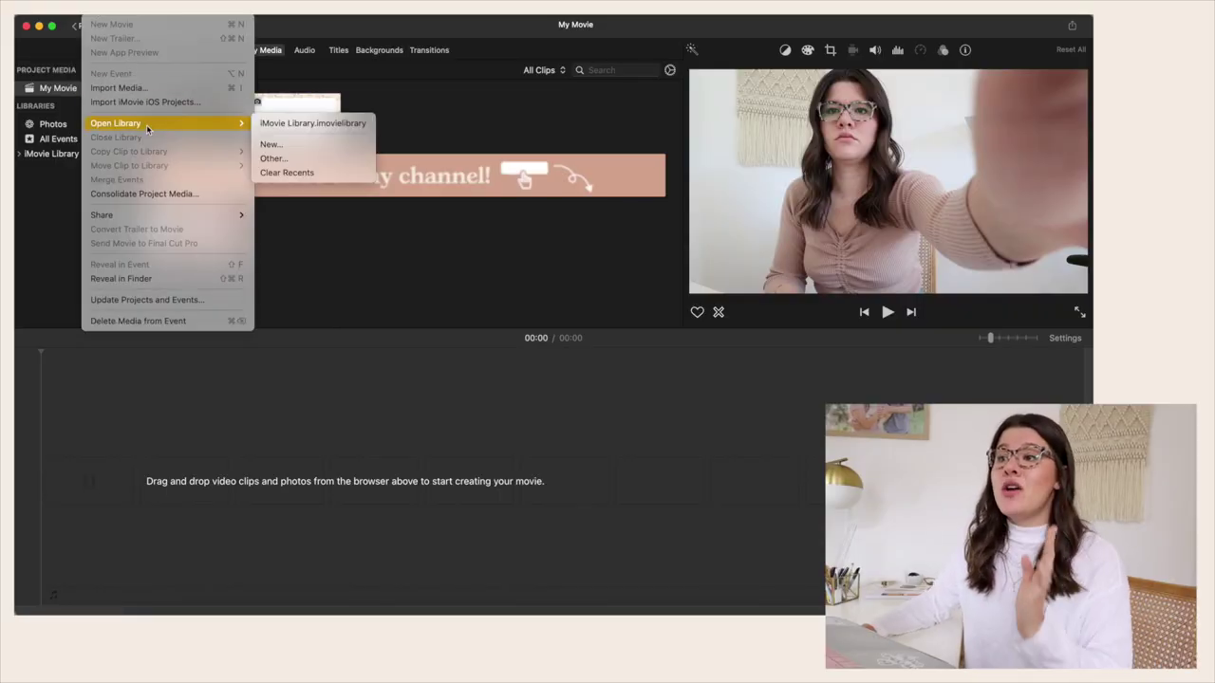
left_click(294, 146)
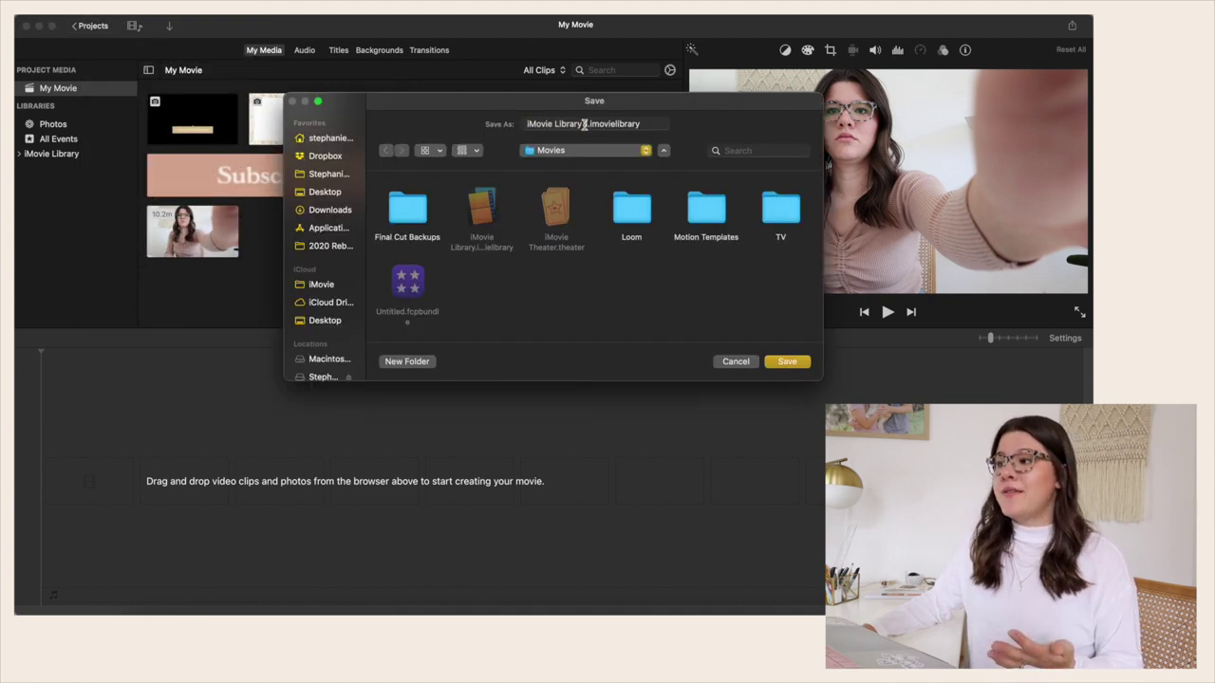
left_click(532, 105)
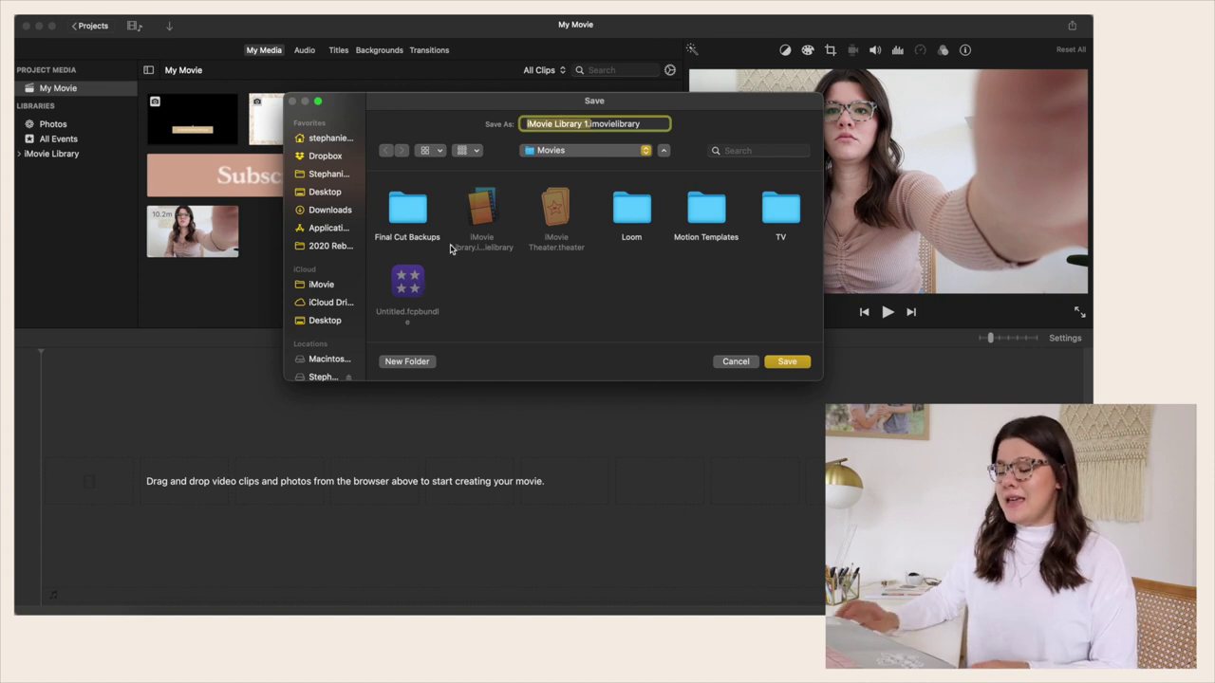
type("Exampl")
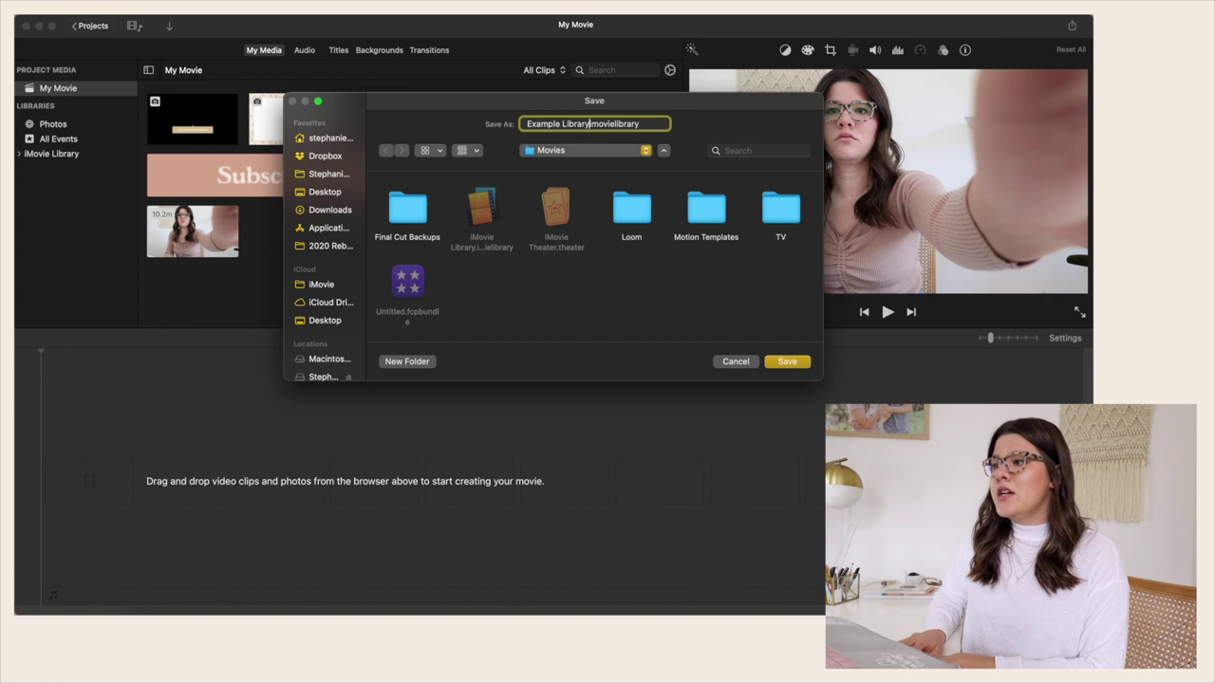
key("Return")
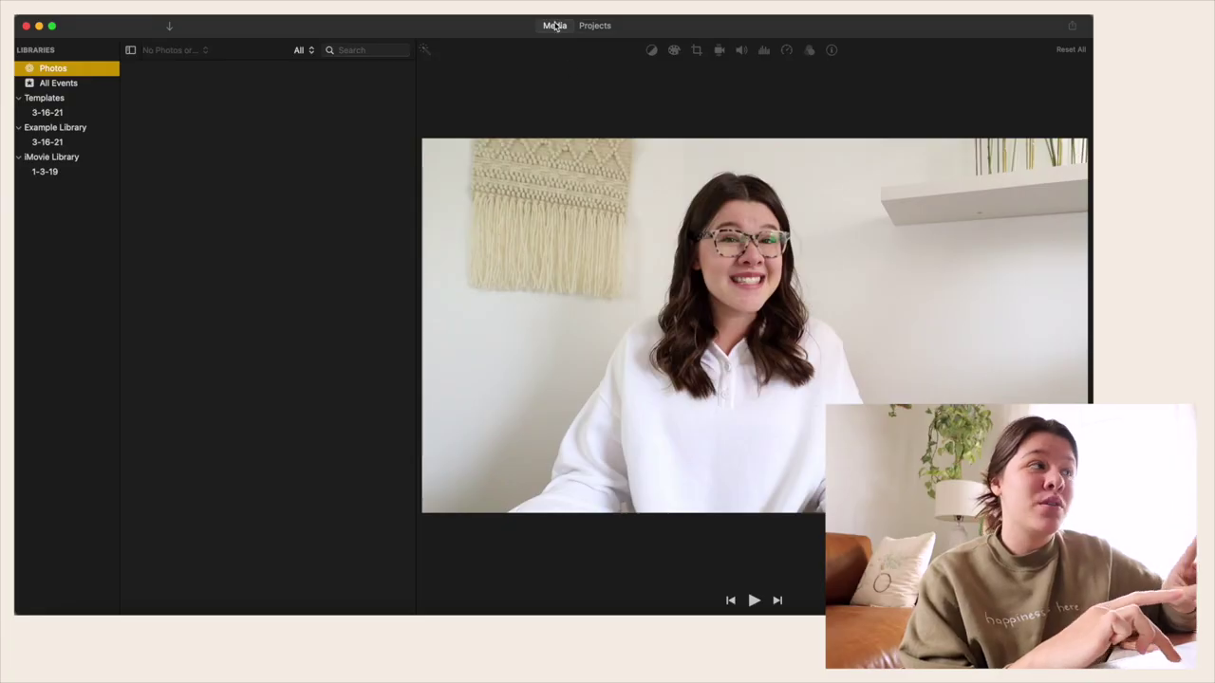
Step: Create a new movie project stored in Example Library
left_click(555, 25)
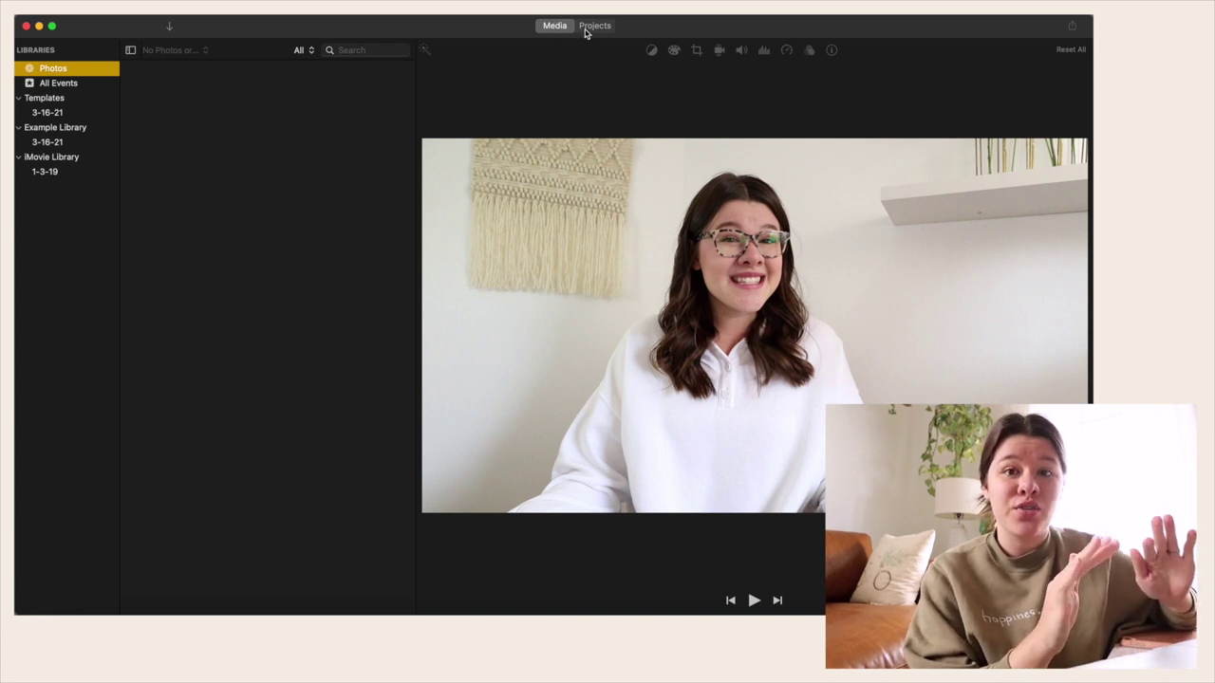
left_click(594, 26)
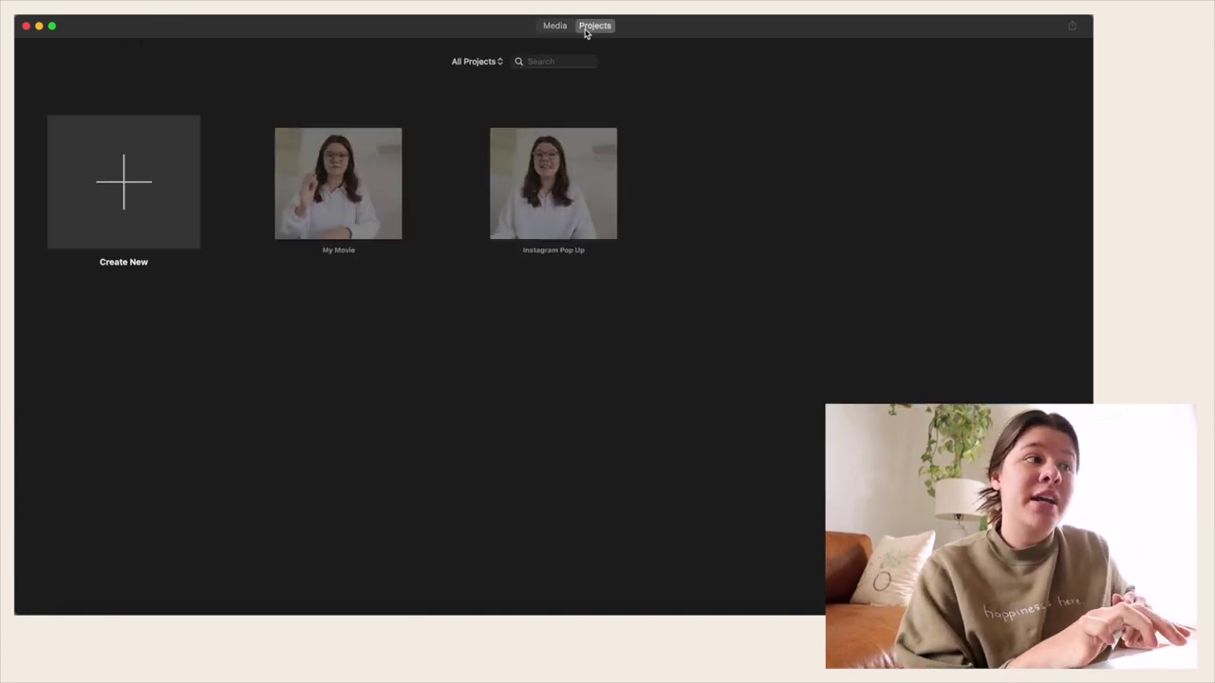
left_click(124, 189)
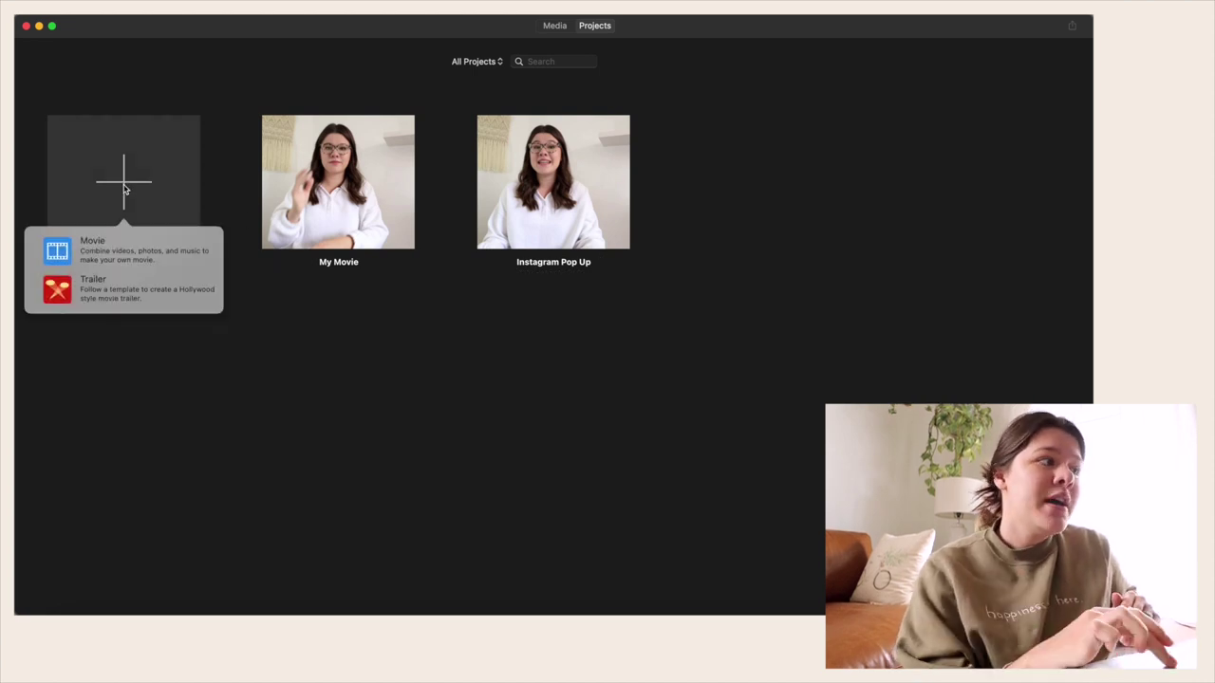
left_click(121, 250)
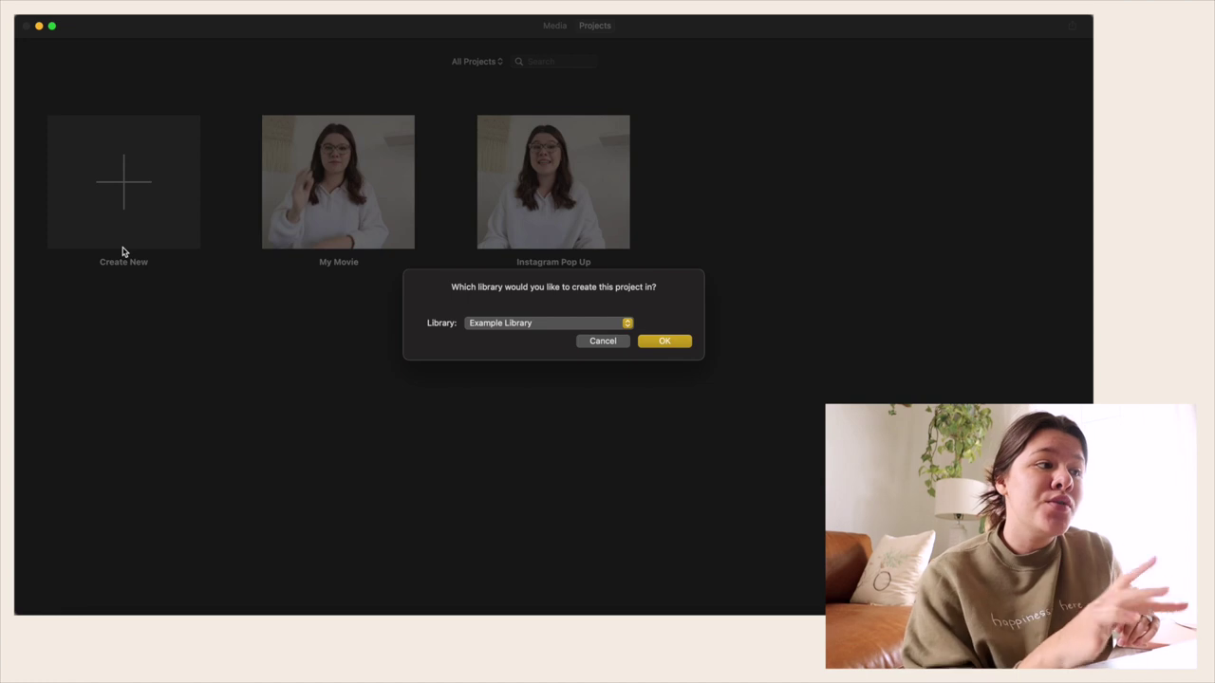
left_click(485, 322)
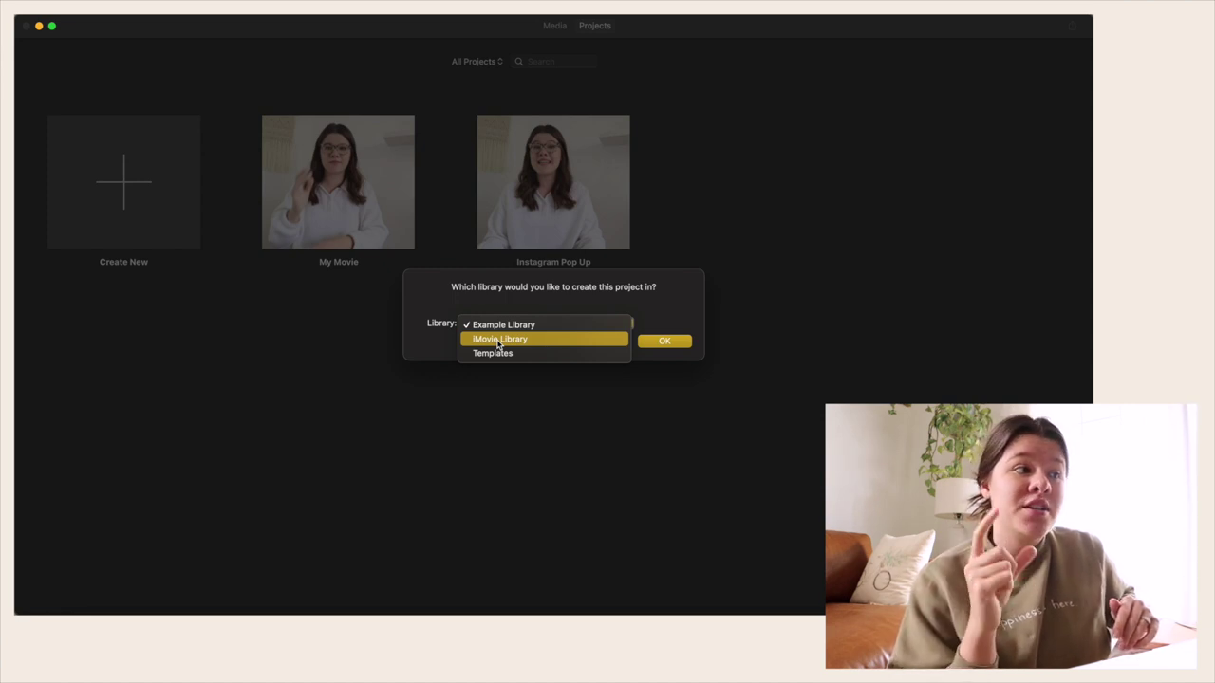
left_click(573, 280)
left_click(563, 323)
left_click(562, 324)
left_click(662, 341)
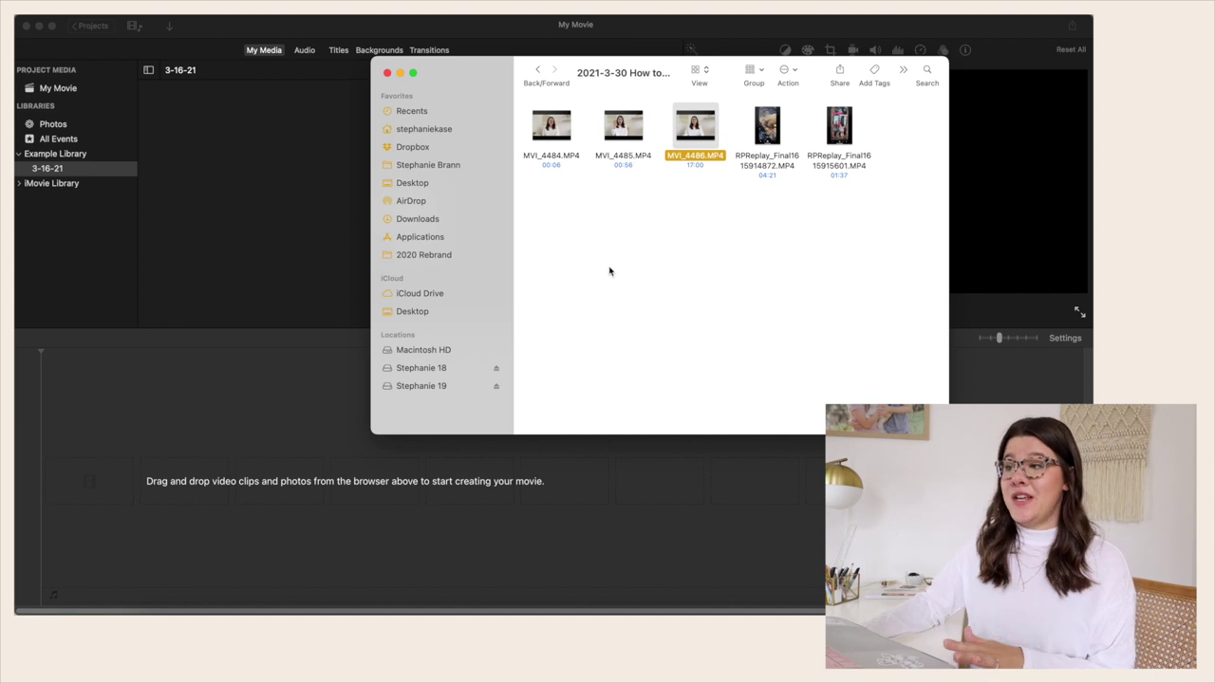
Step: Add the video file MVI_4486.MP4 from the footage folder to the empty timeline
left_click(908, 110)
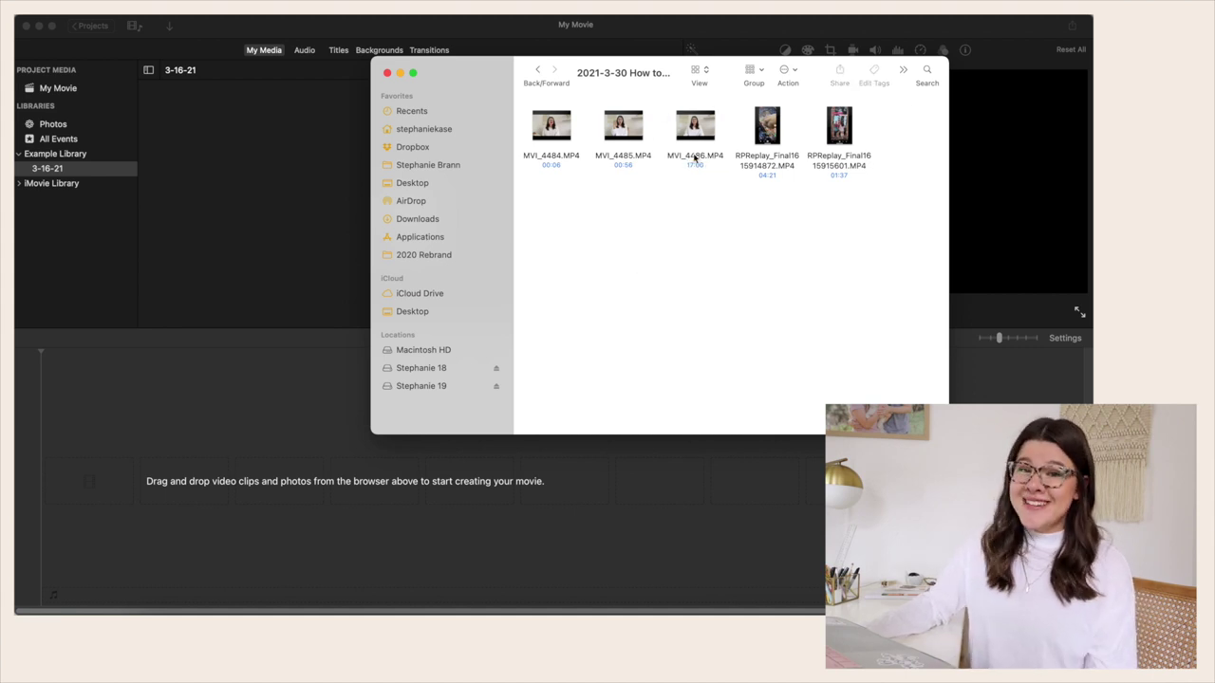
left_click_drag(693, 153, 198, 504)
left_click(53, 425)
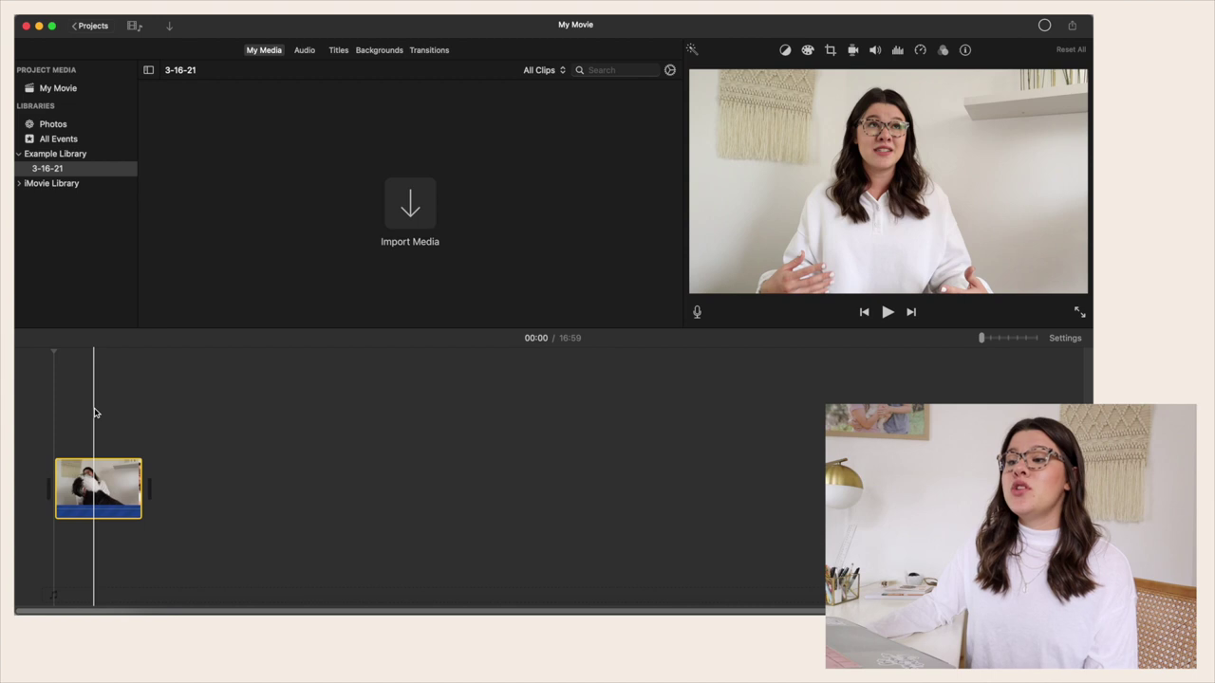
Step: Examine the clip's frames and audio waveform along the timeline at different zoom levels
left_click(96, 414)
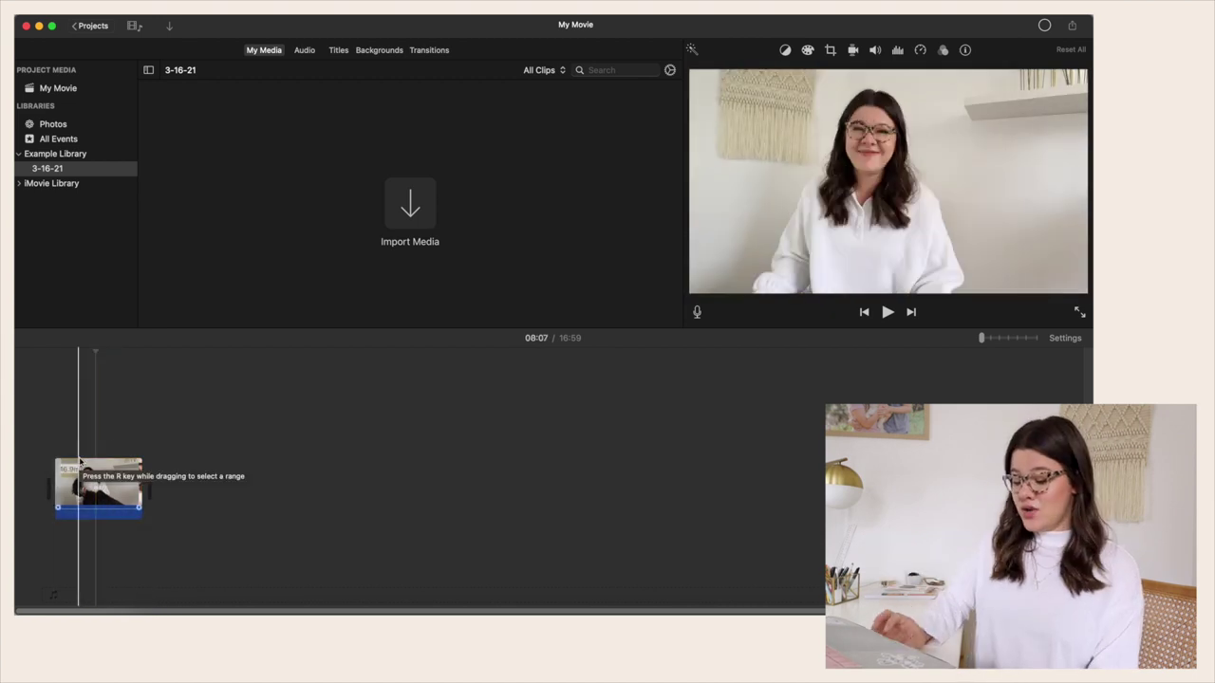
key("super+equal")
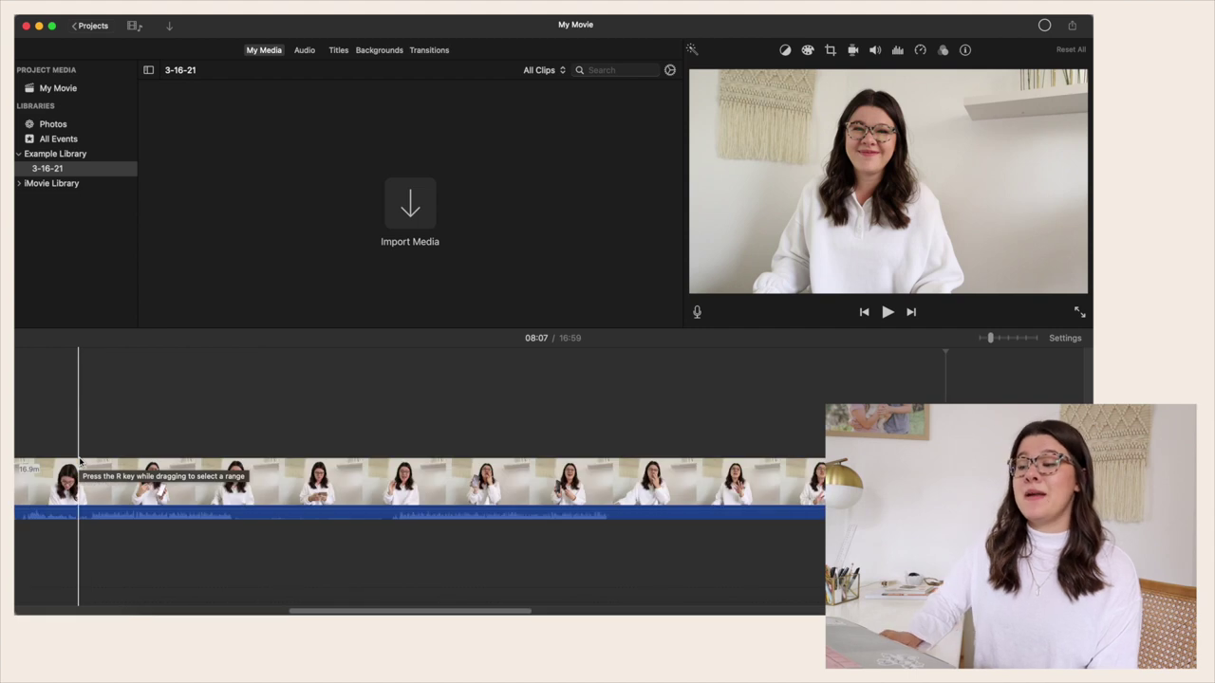
key("super+minus")
key("super+equal")
key("super+minus")
key("super+equal")
scroll(109, 456, "left", 10)
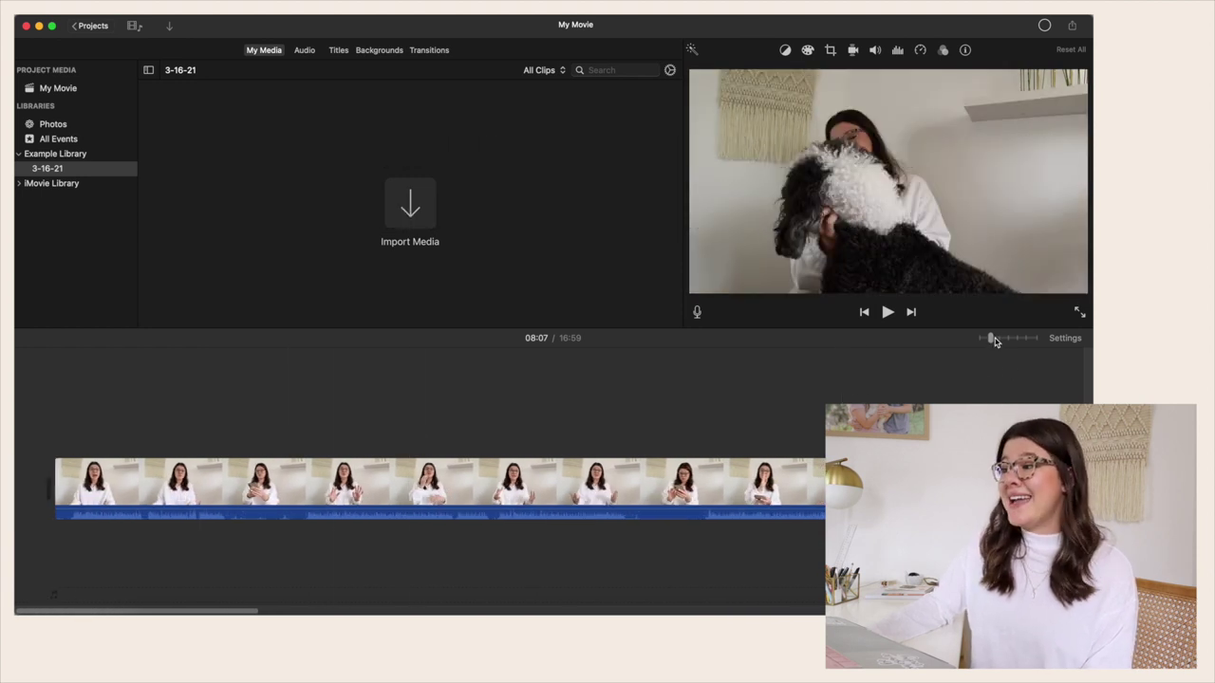
mouse_move(992, 340)
left_mouse_down()
mouse_move(977, 339)
mouse_move(1012, 338)
mouse_move(998, 338)
left_mouse_up()
scroll(651, 416, "left", 10)
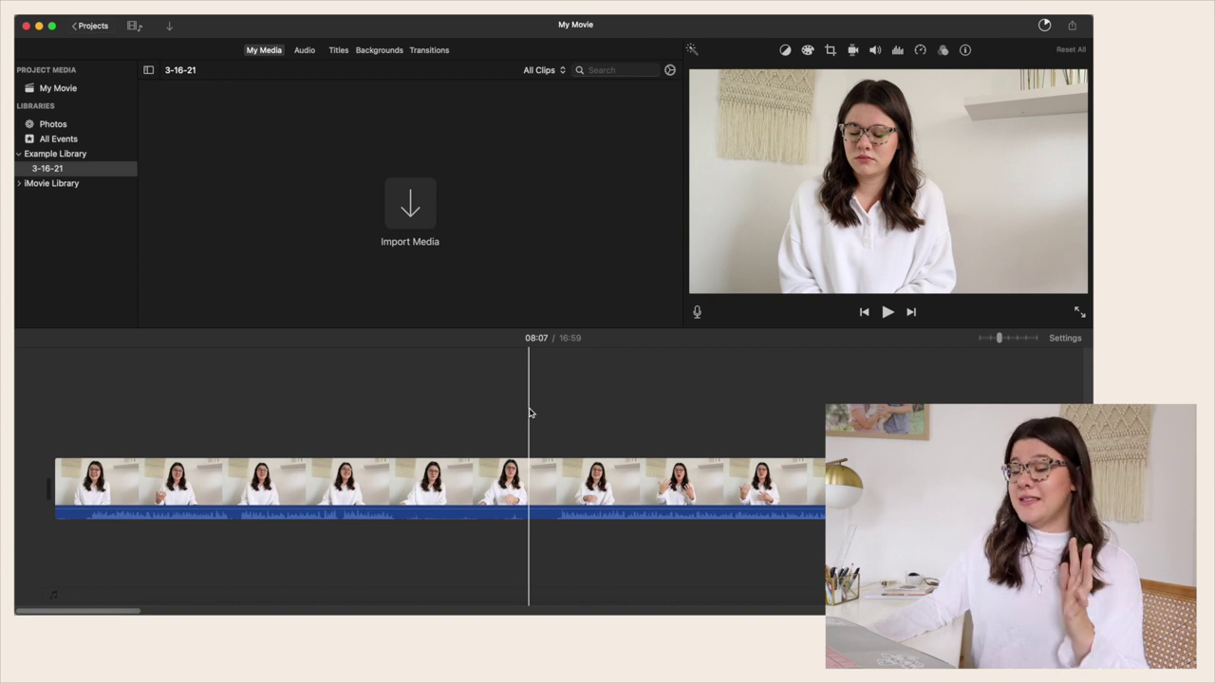
scroll(310, 421, "right", 5)
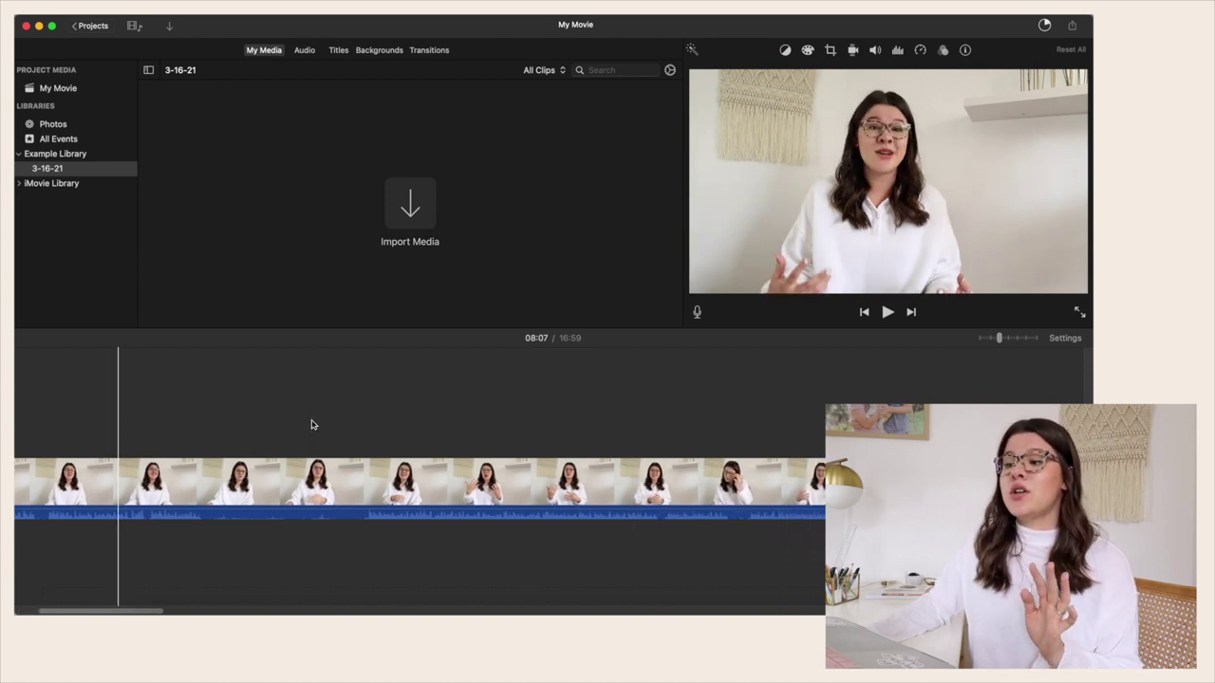
scroll(442, 426, "right", 5)
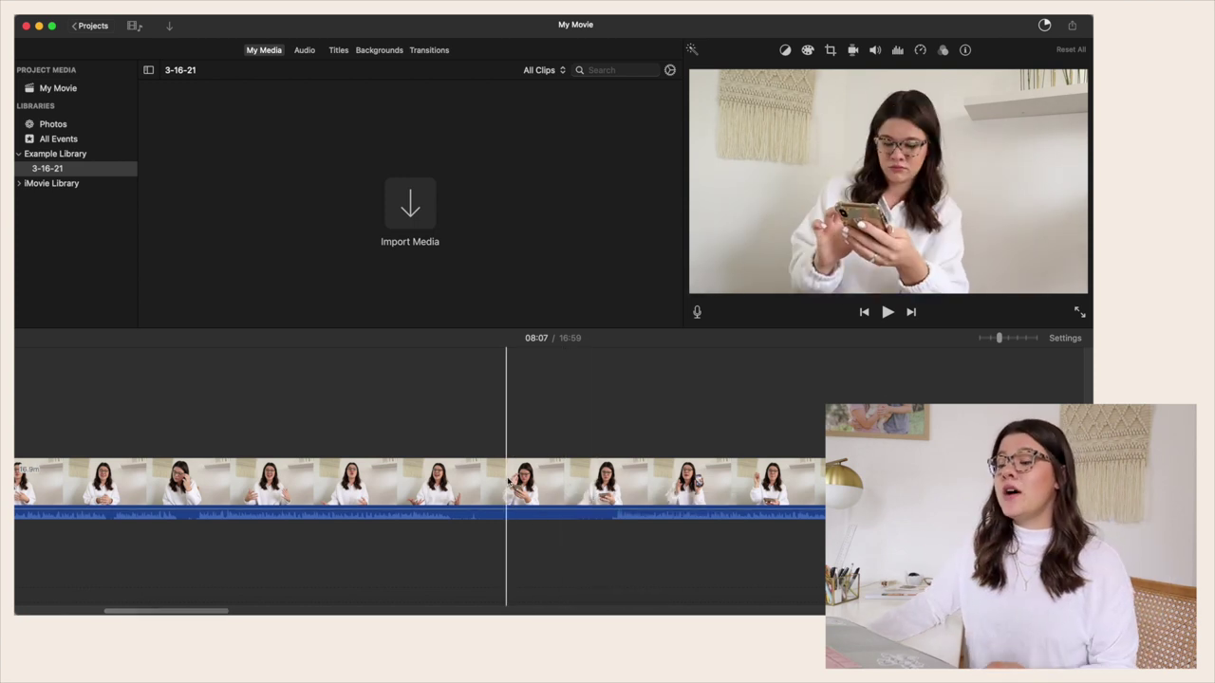
scroll(508, 482, "left", 5)
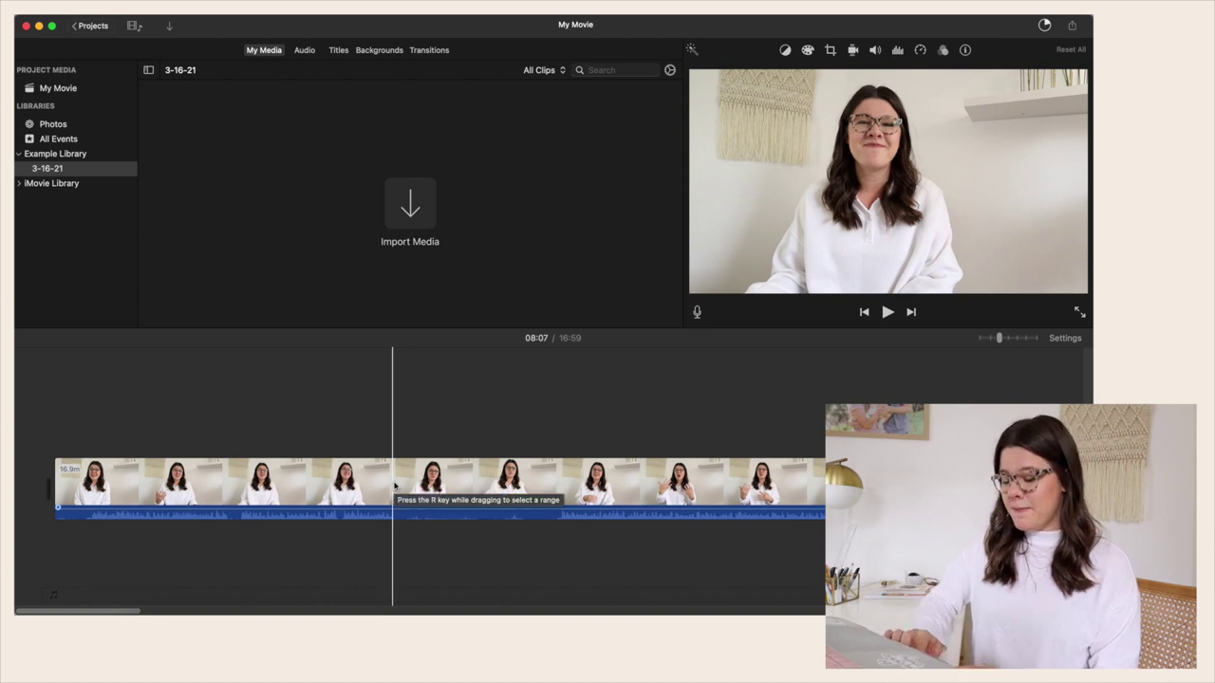
Step: Split the clip at about 00:39 and again where speech resumes, and delete the quiet piece between the two cuts
key("super+b")
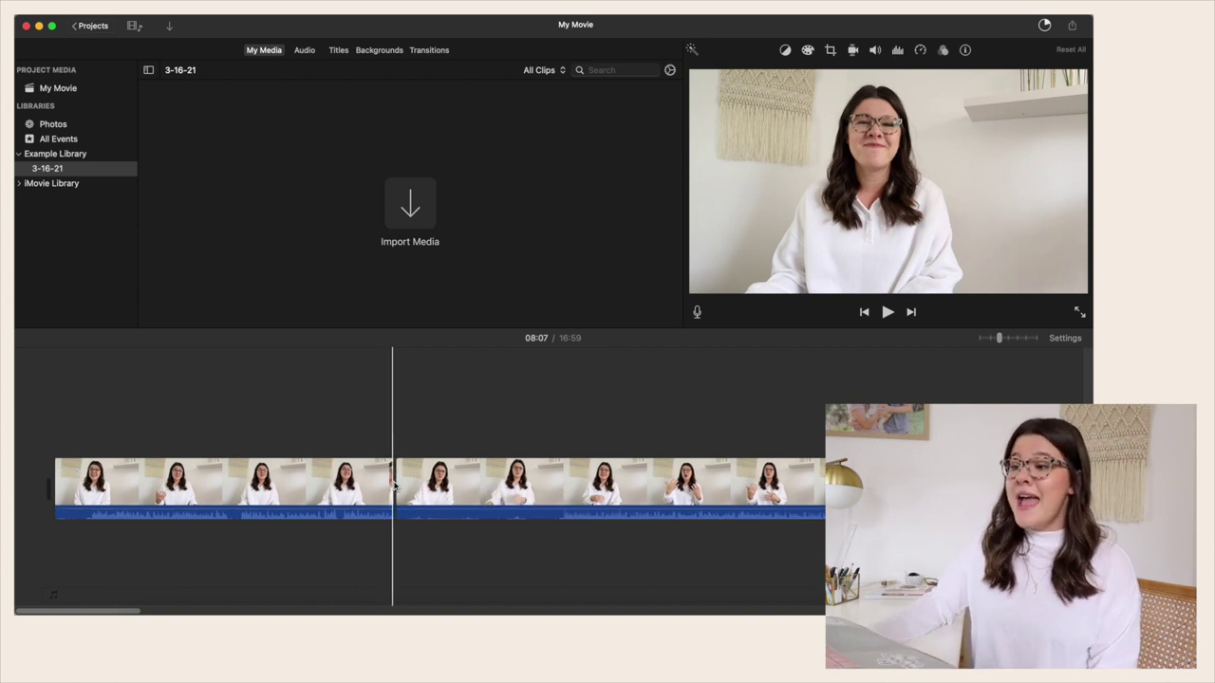
left_click(434, 484)
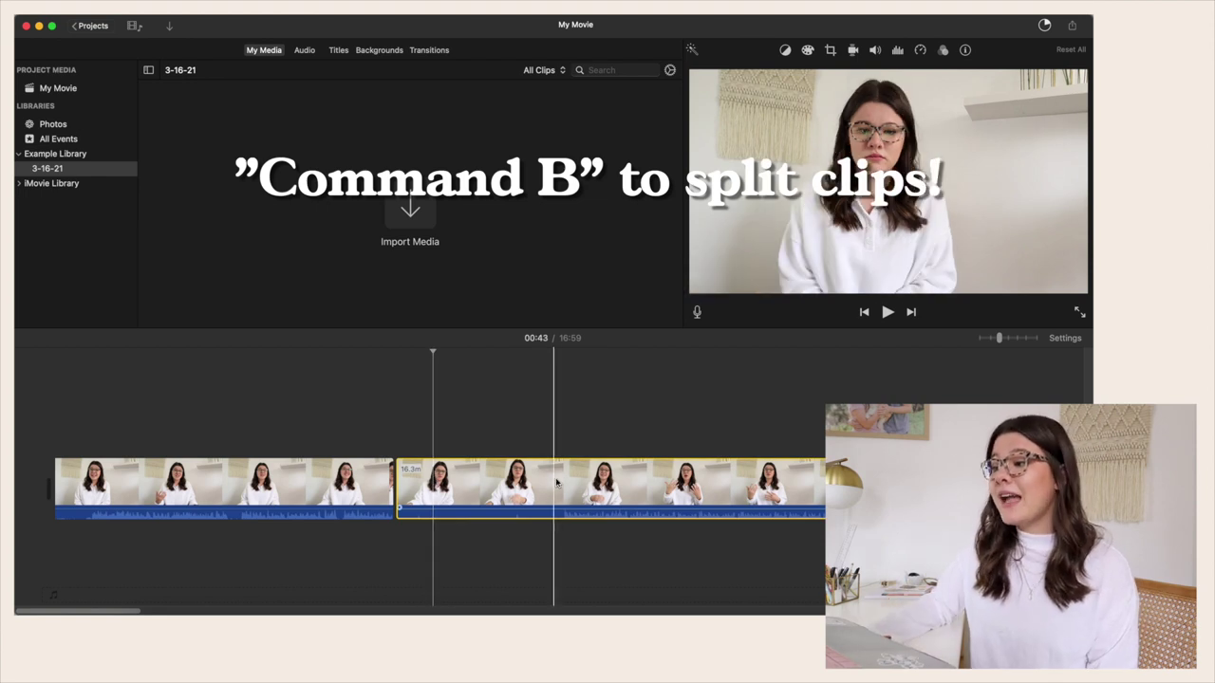
key("super+b")
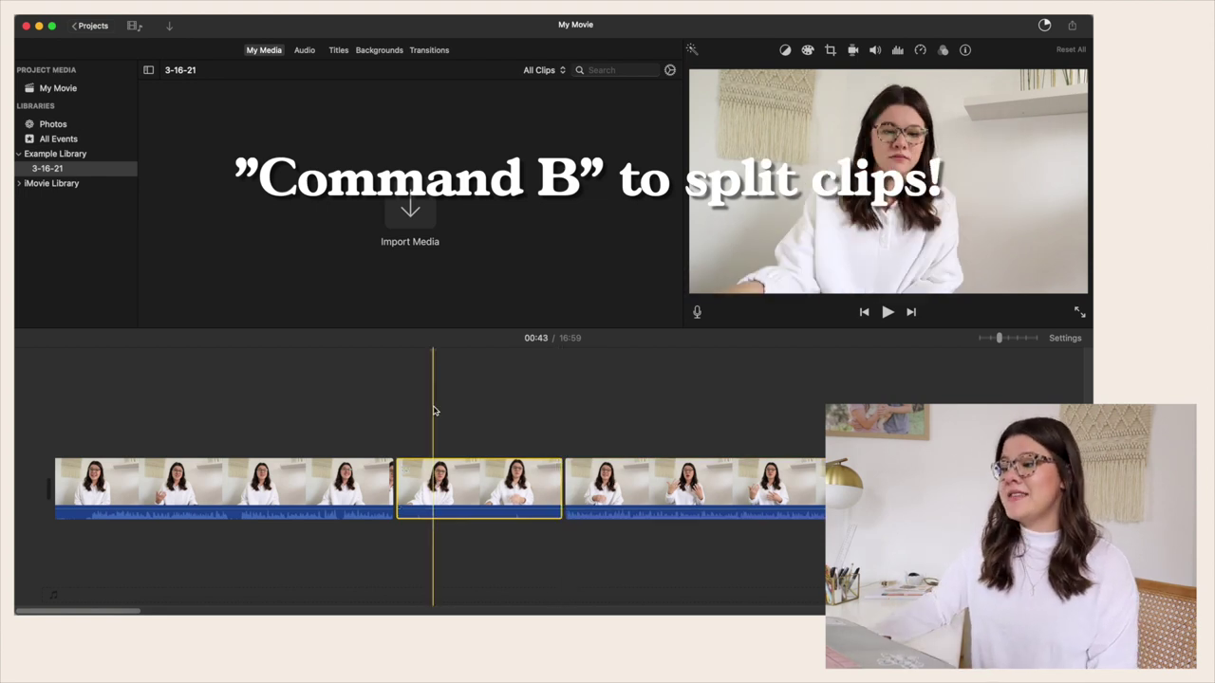
key("Delete")
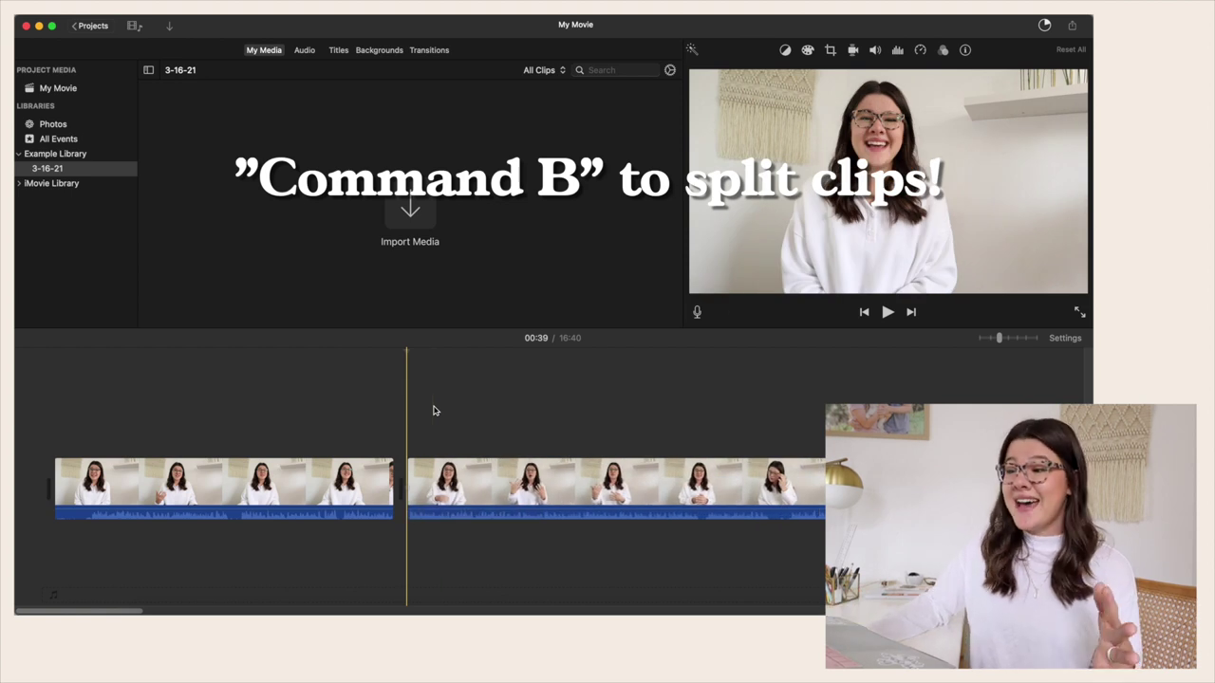
Step: Undo the deletion and both splits to restore the single clip
key("super+z")
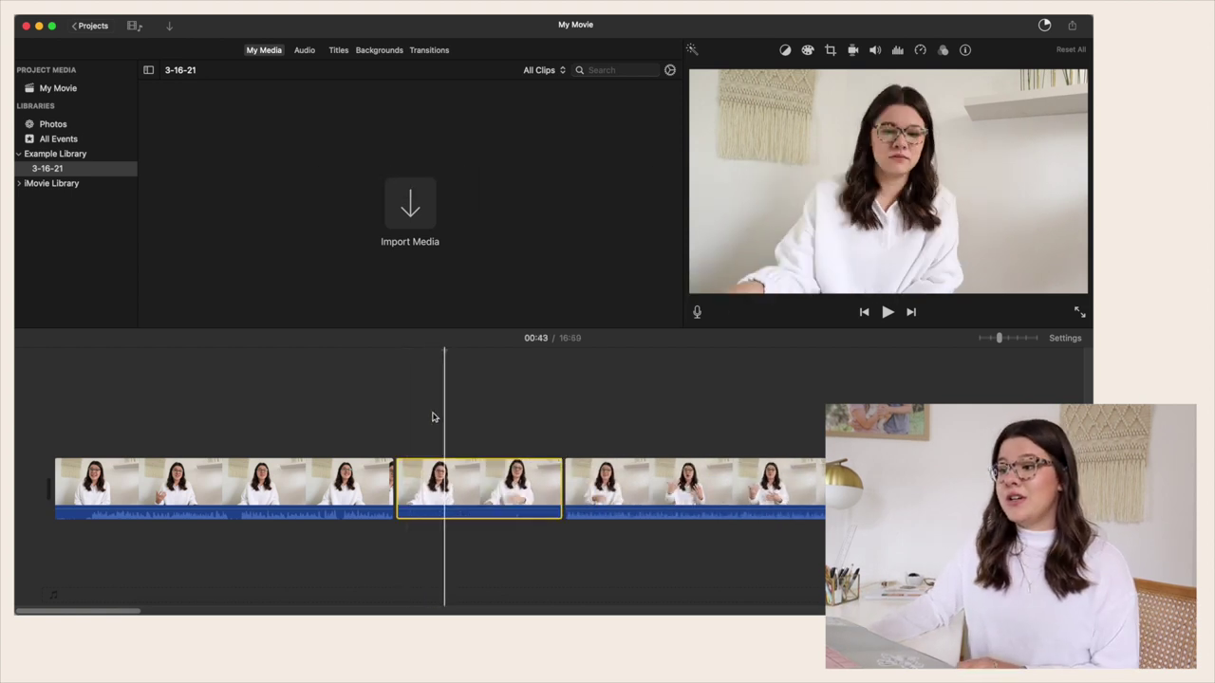
key("super+z")
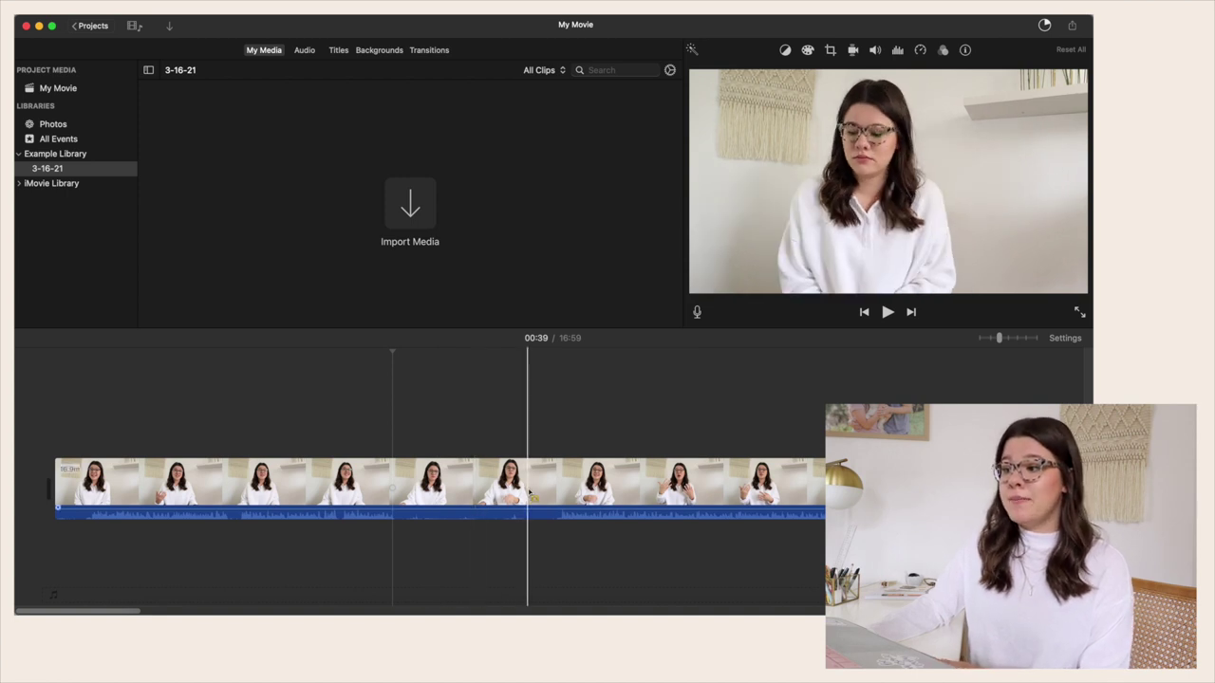
Step: Select the quiet range of about 19 seconds starting at 00:39 within the clip and delete it
key("r")
left_click_drag(561, 486, 461, 486)
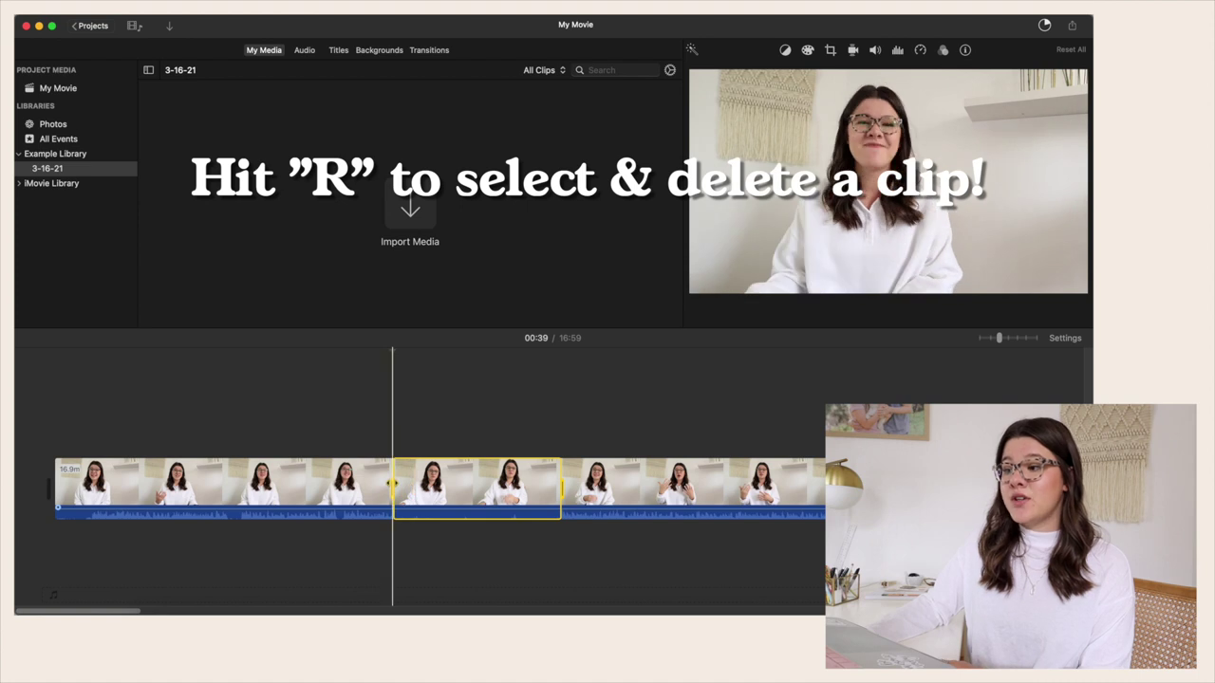
key("Delete")
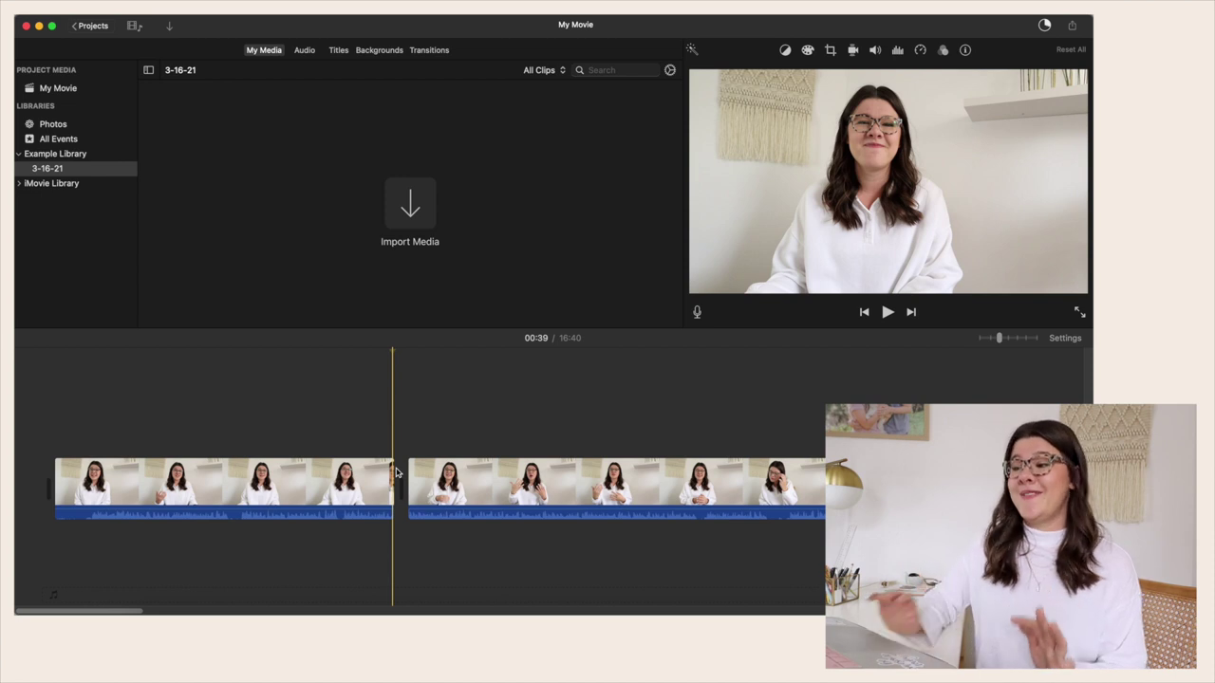
Step: Trim about 4 seconds off the start of the first clip to remove the camera set-up moment
key("space")
key("space")
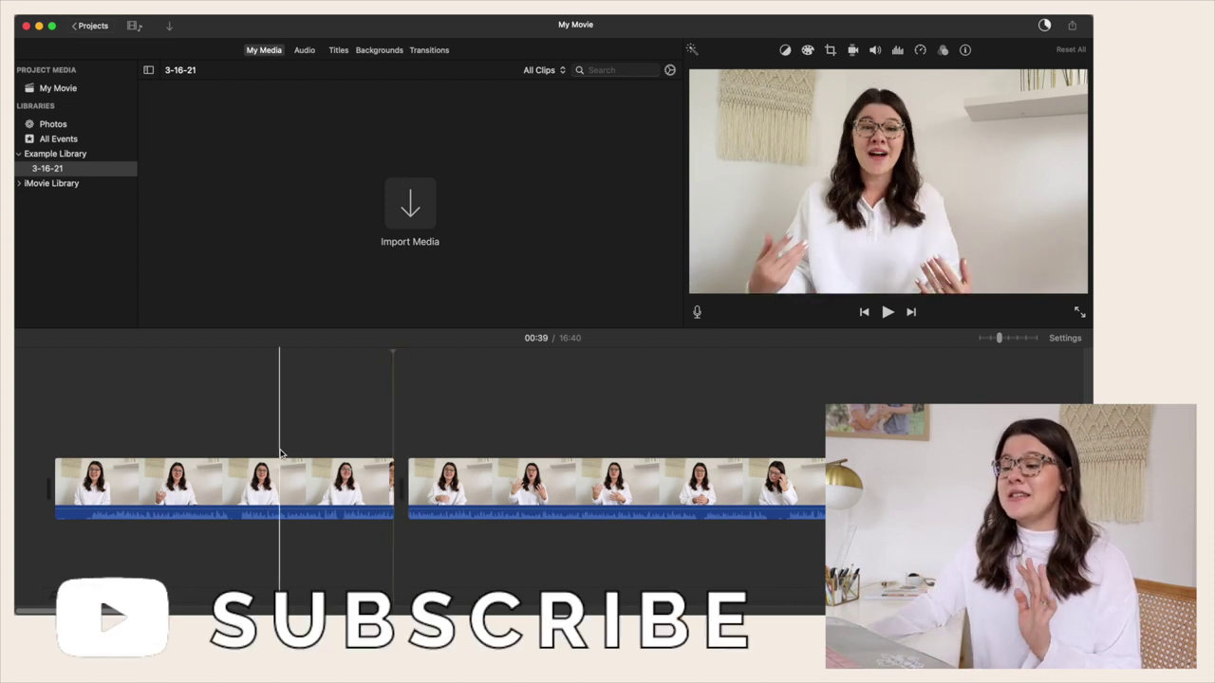
scroll(291, 451, "up", 3)
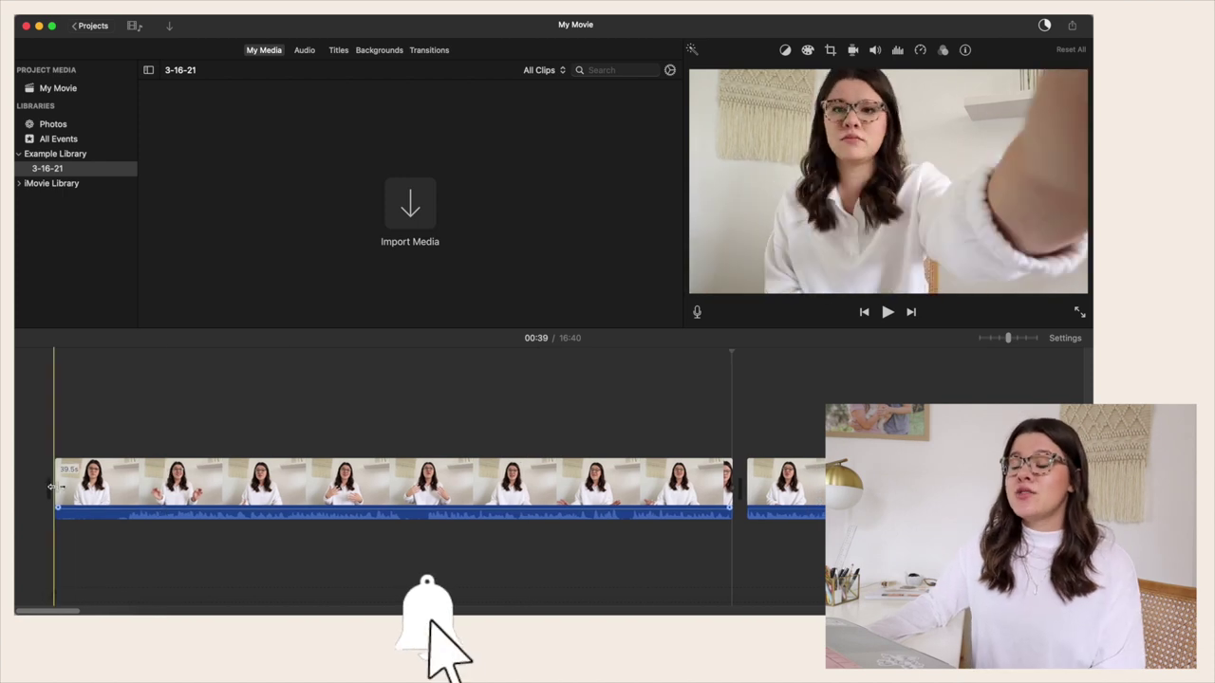
left_click_drag(54, 482, 149, 478)
mouse_move(144, 478)
left_mouse_down()
mouse_move(114, 478)
mouse_move(124, 479)
left_mouse_up()
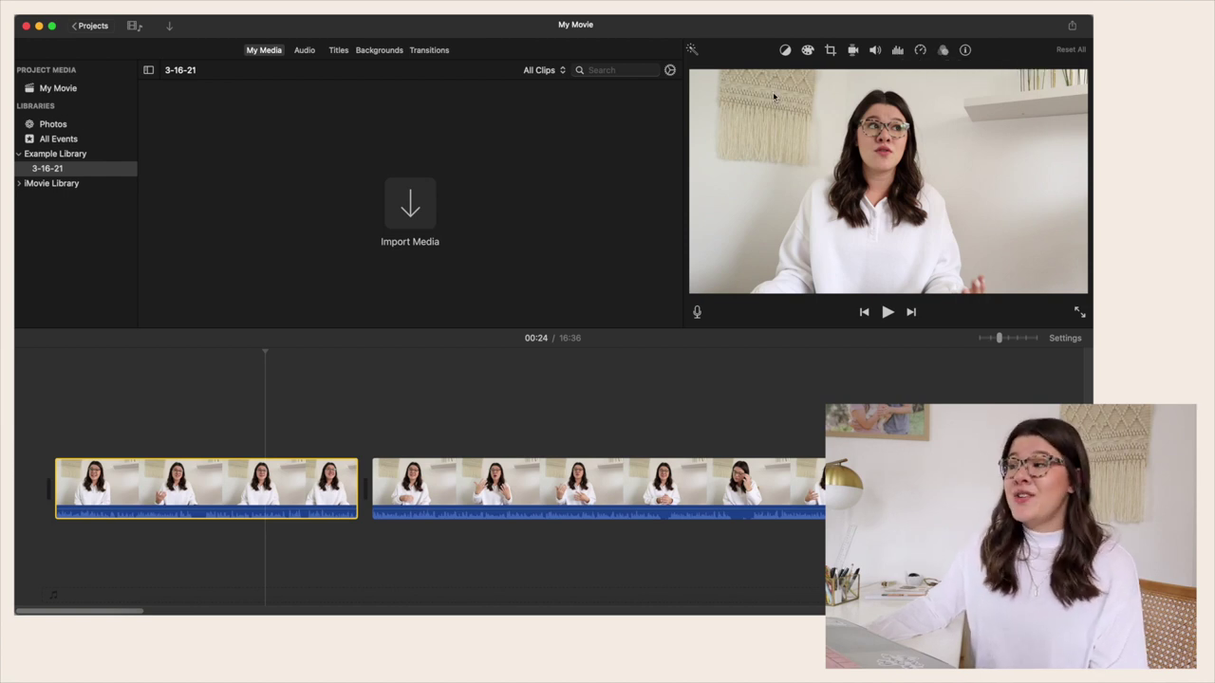
Step: Color-correct the first clip by adjusting the shadows, raising saturation slightly and cooling the temperature slightly, and preview the frame at 00:23
left_click(807, 50)
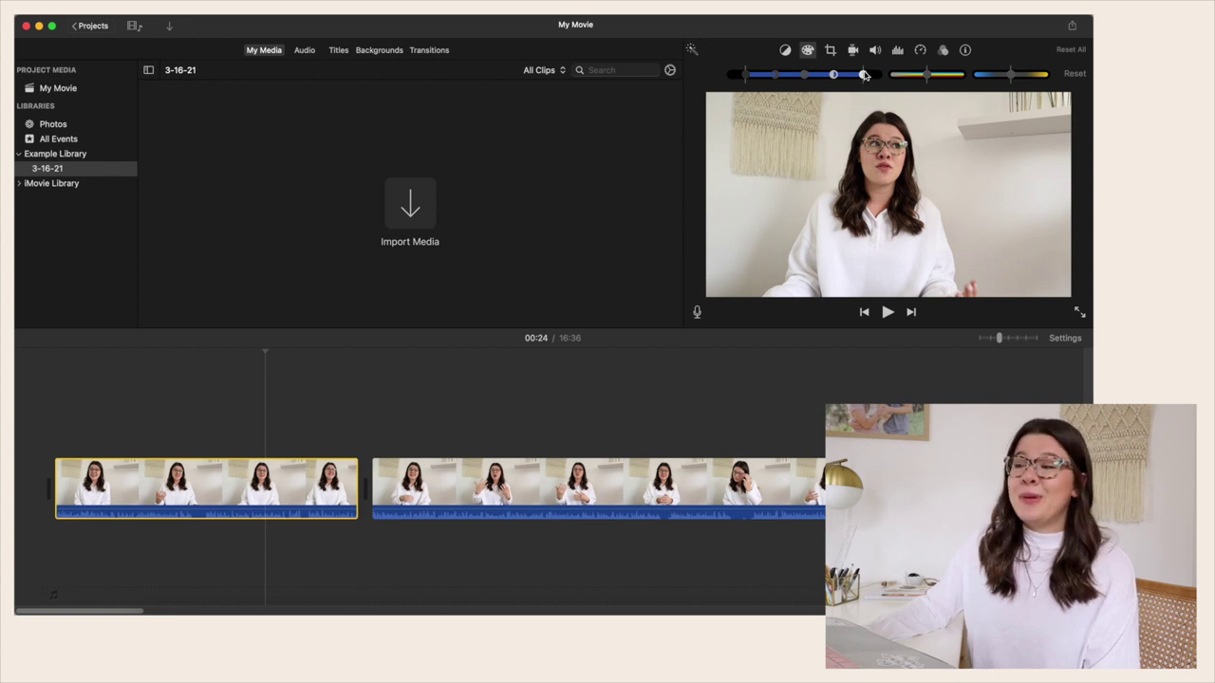
left_click_drag(869, 78, 867, 78)
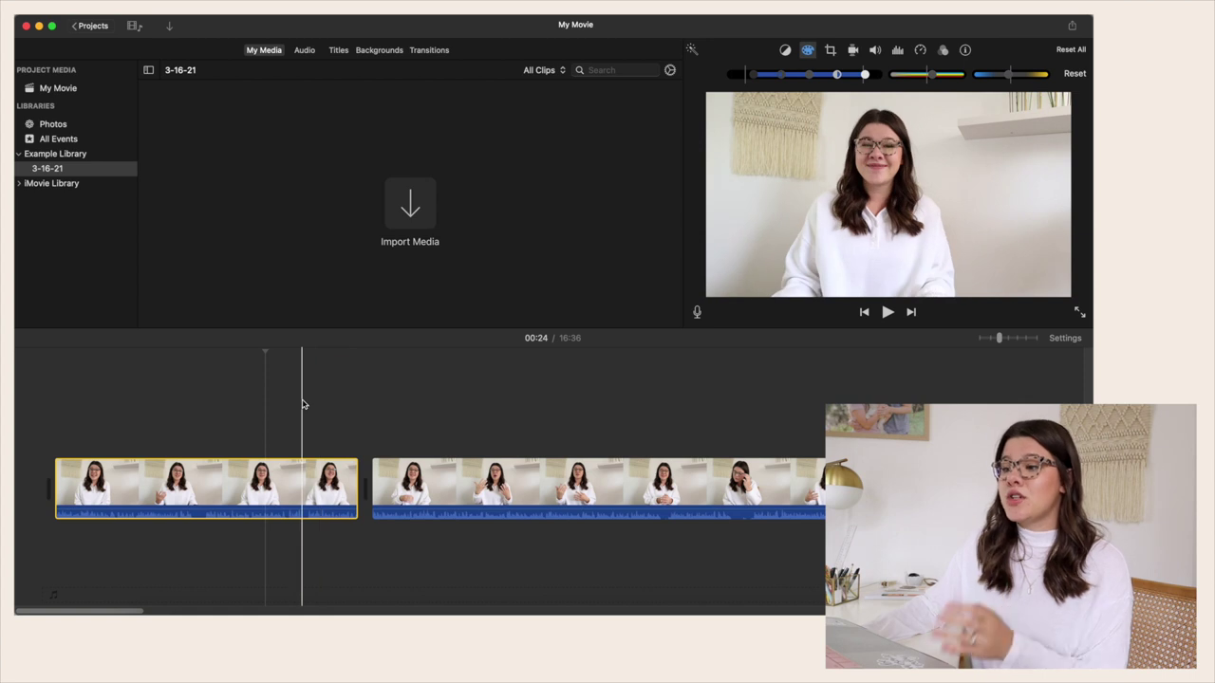
left_click(252, 359)
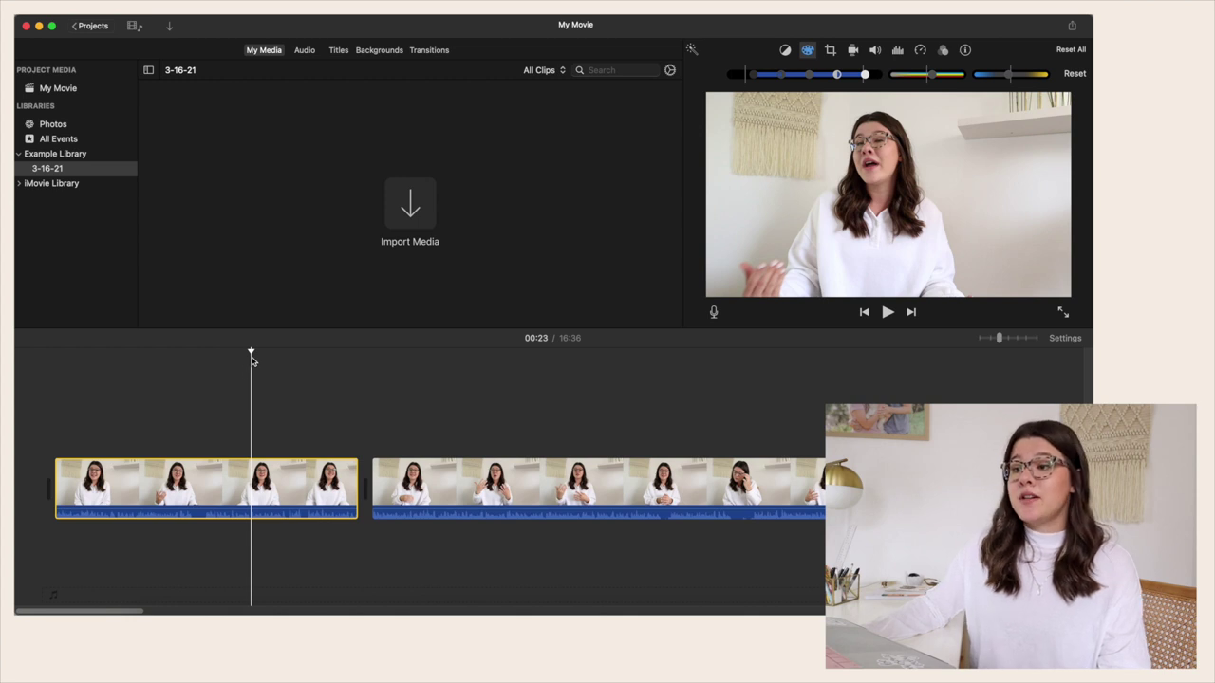
Step: Copy the color-corrected first clip and paste all of its adjustments onto the second clip
left_click(228, 360)
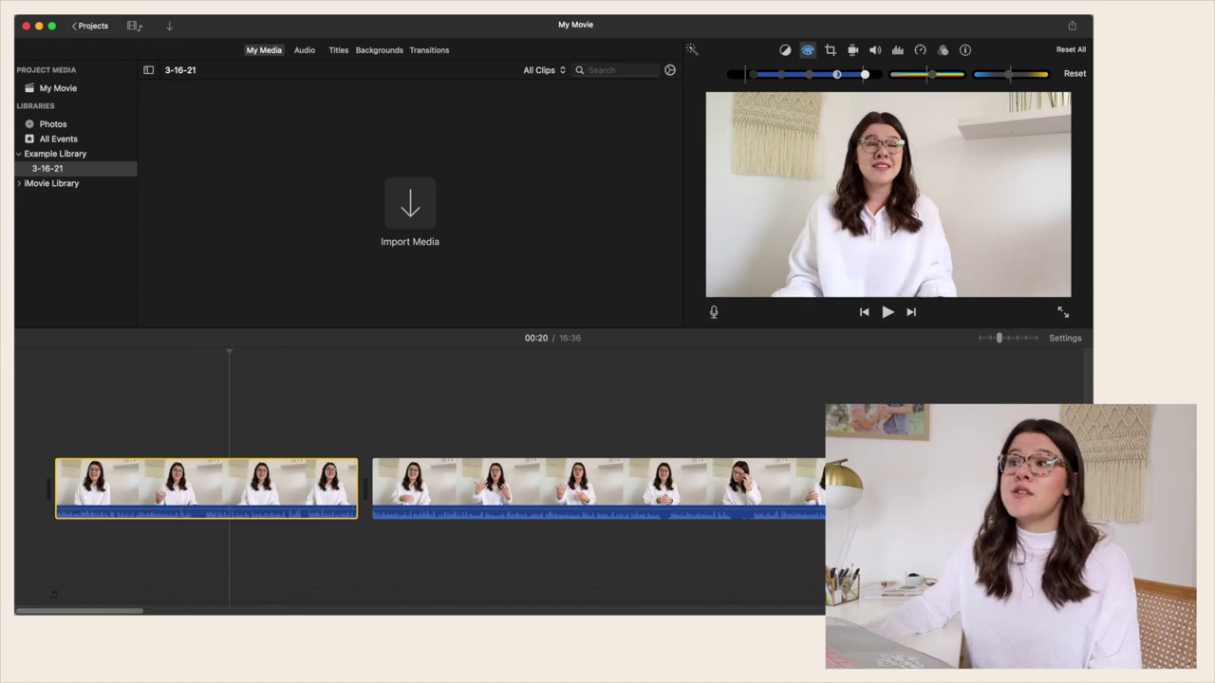
left_click(132, 2)
left_click(132, 76)
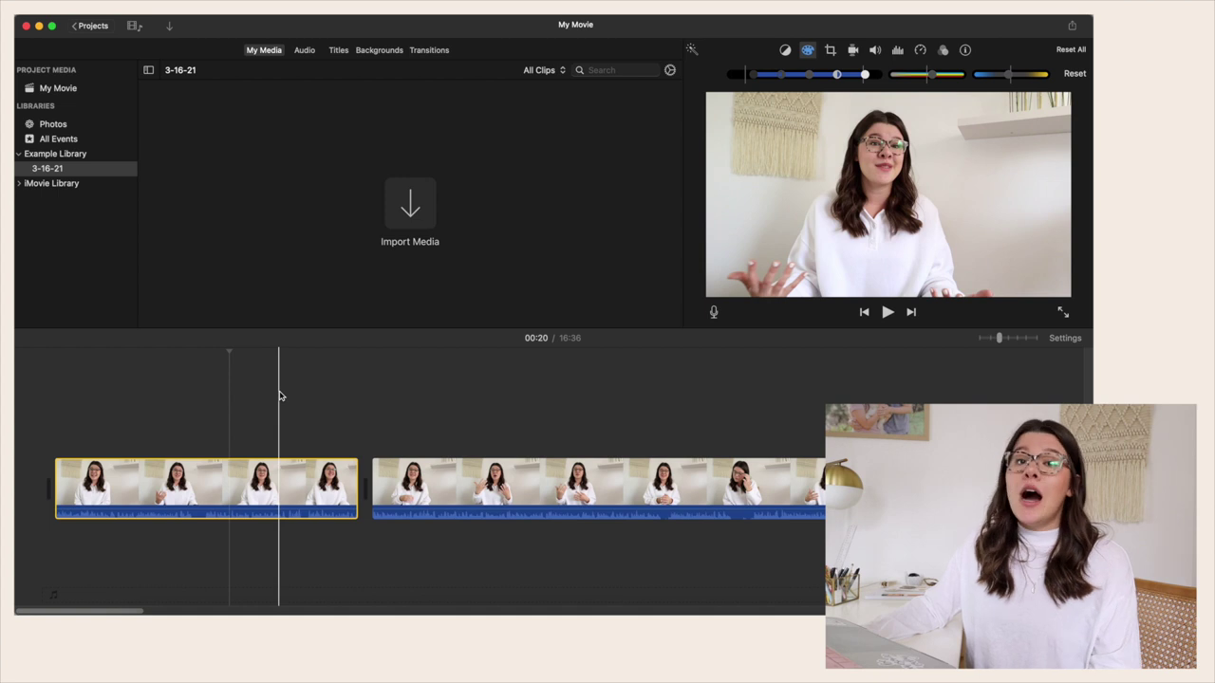
scroll(279, 396, "right", 3)
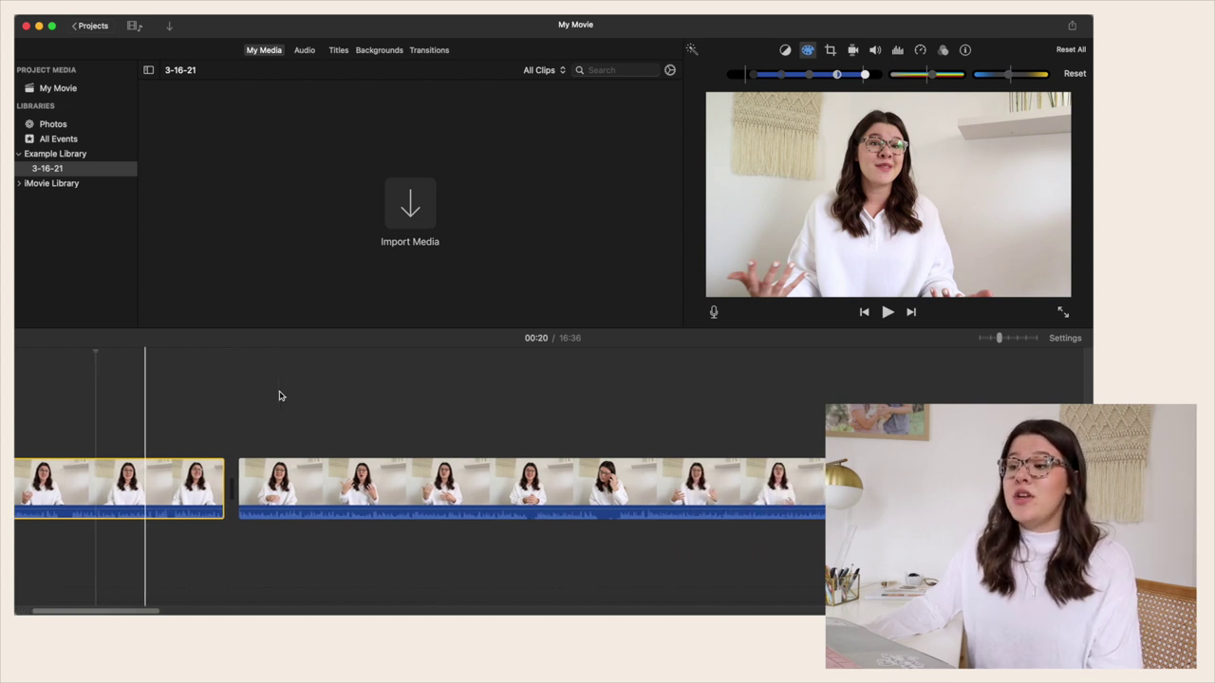
left_click(407, 479)
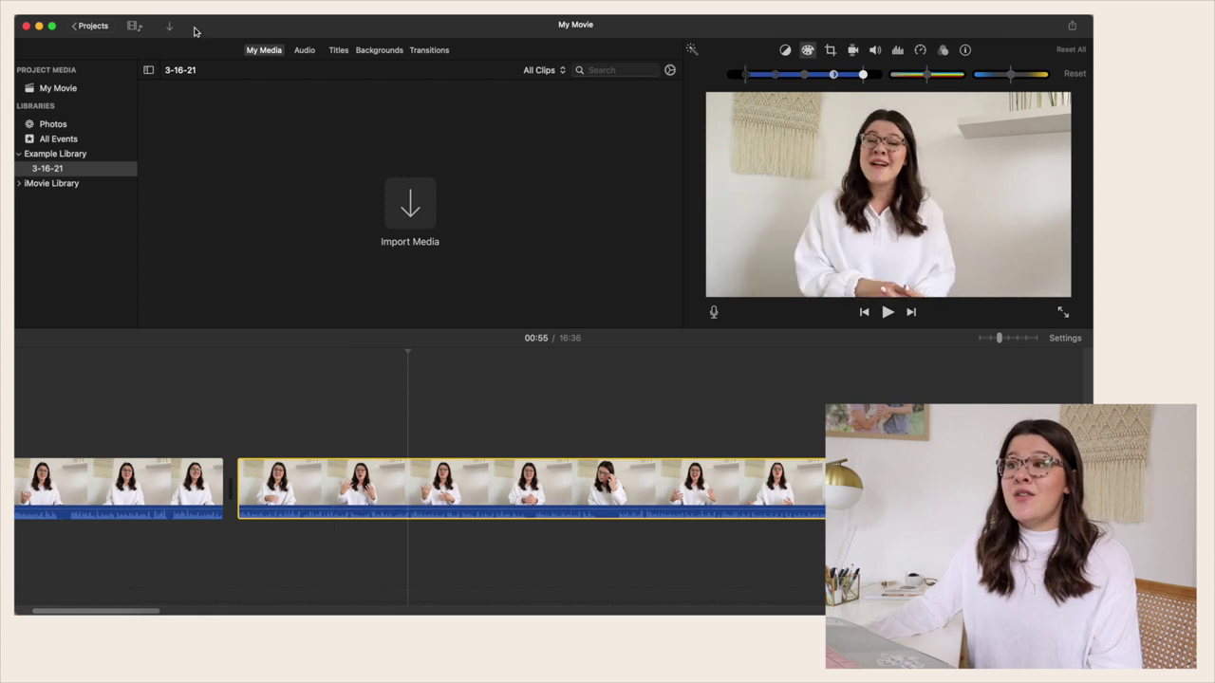
left_click(138, 6)
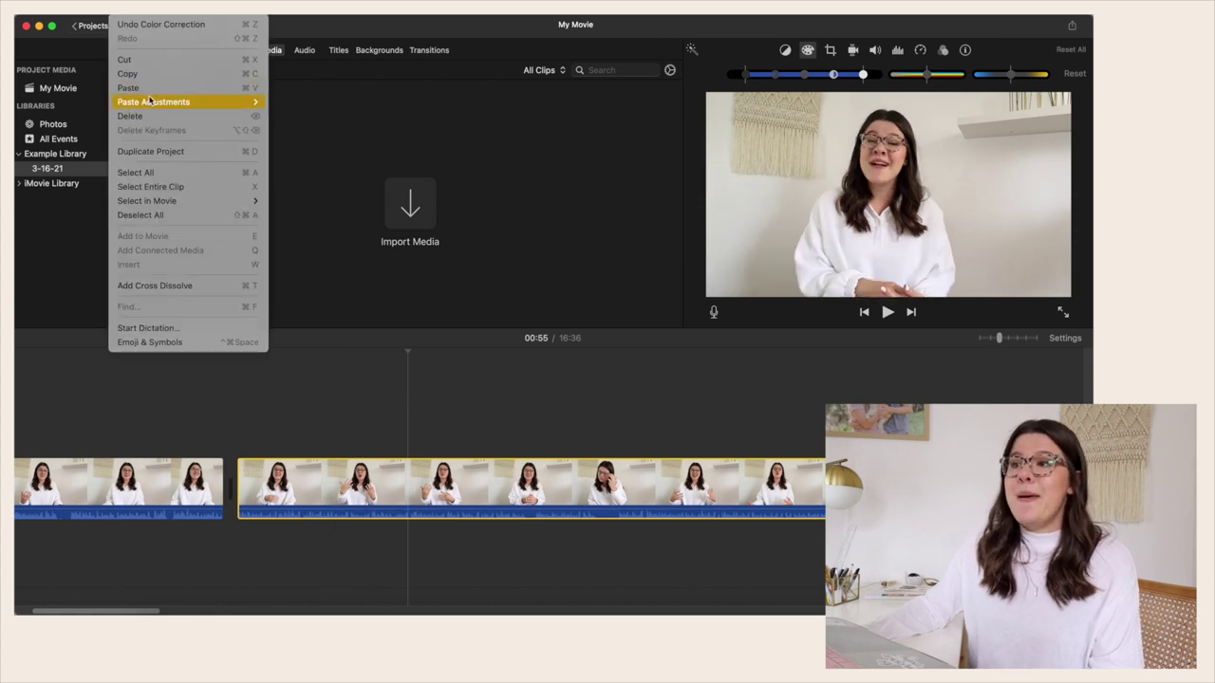
mouse_move(152, 101)
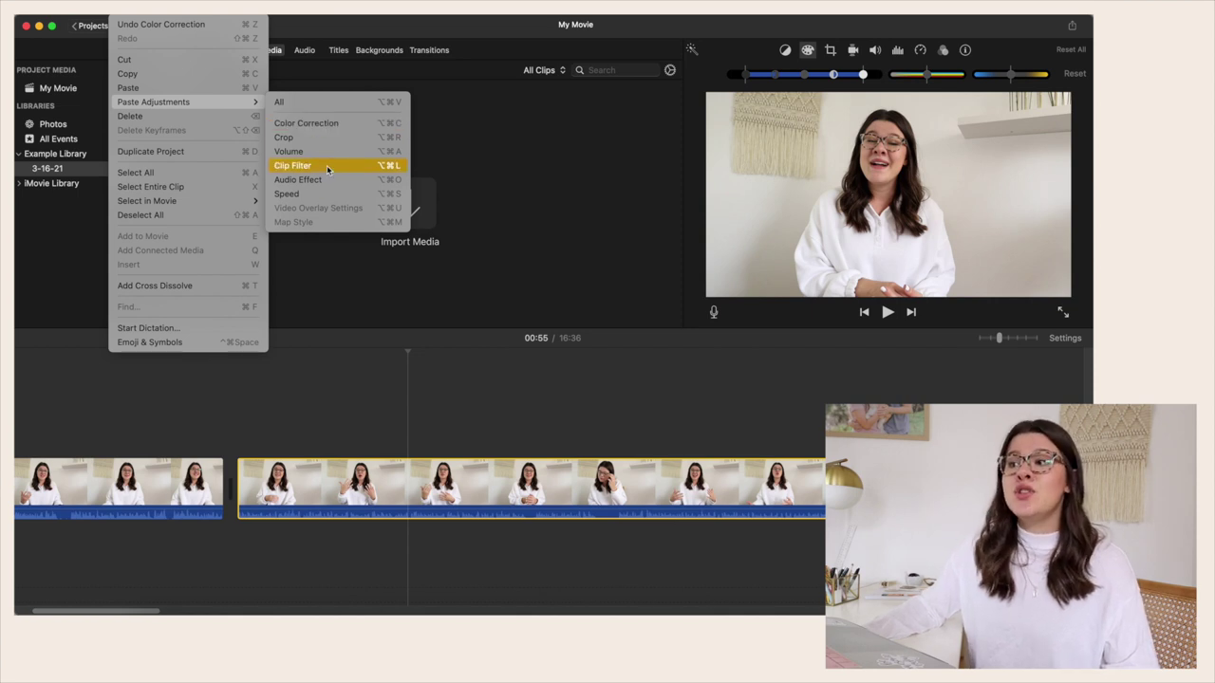
left_click(288, 102)
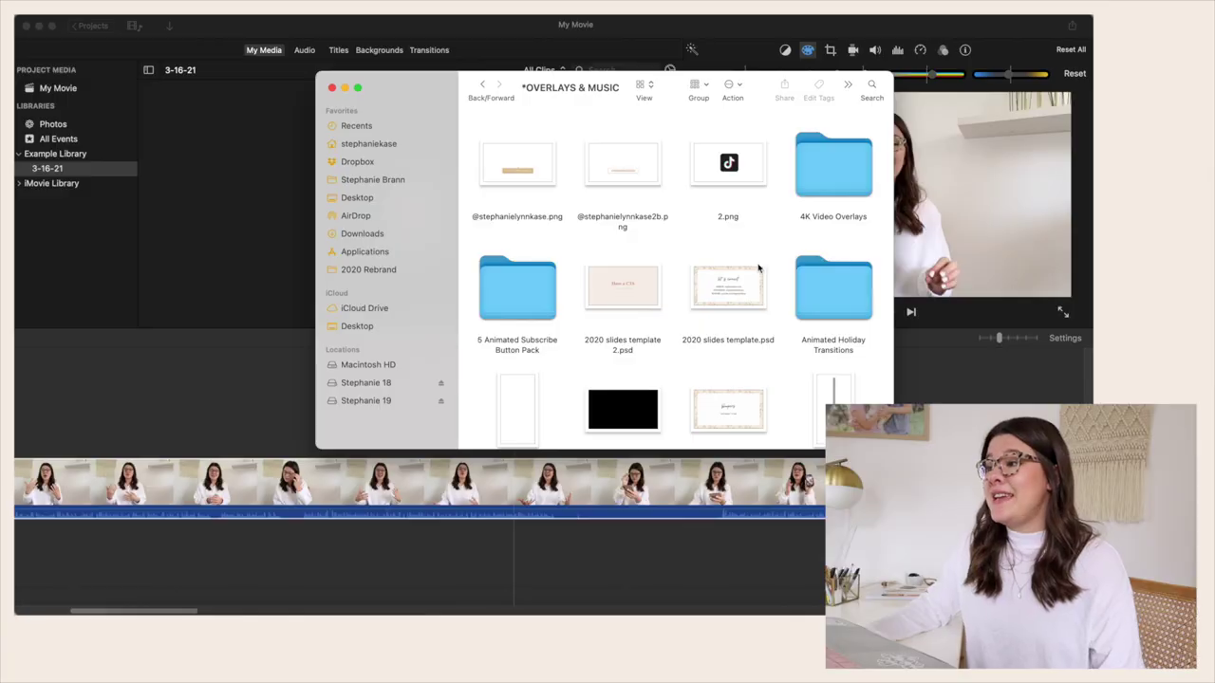
Step: Place the tan social-handle banner PNG from the *OVERLAYS & MUSIC folder above the first clip at around 00:10
scroll(650, 195, "down", 8)
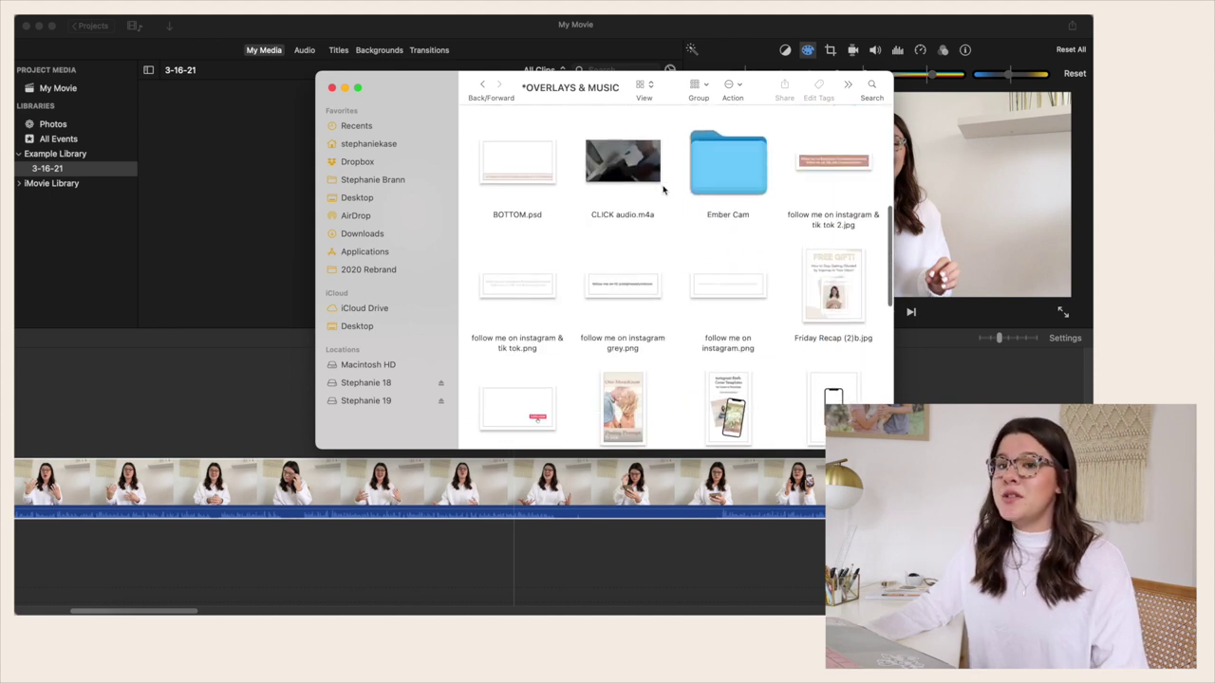
scroll(662, 190, "down", 10)
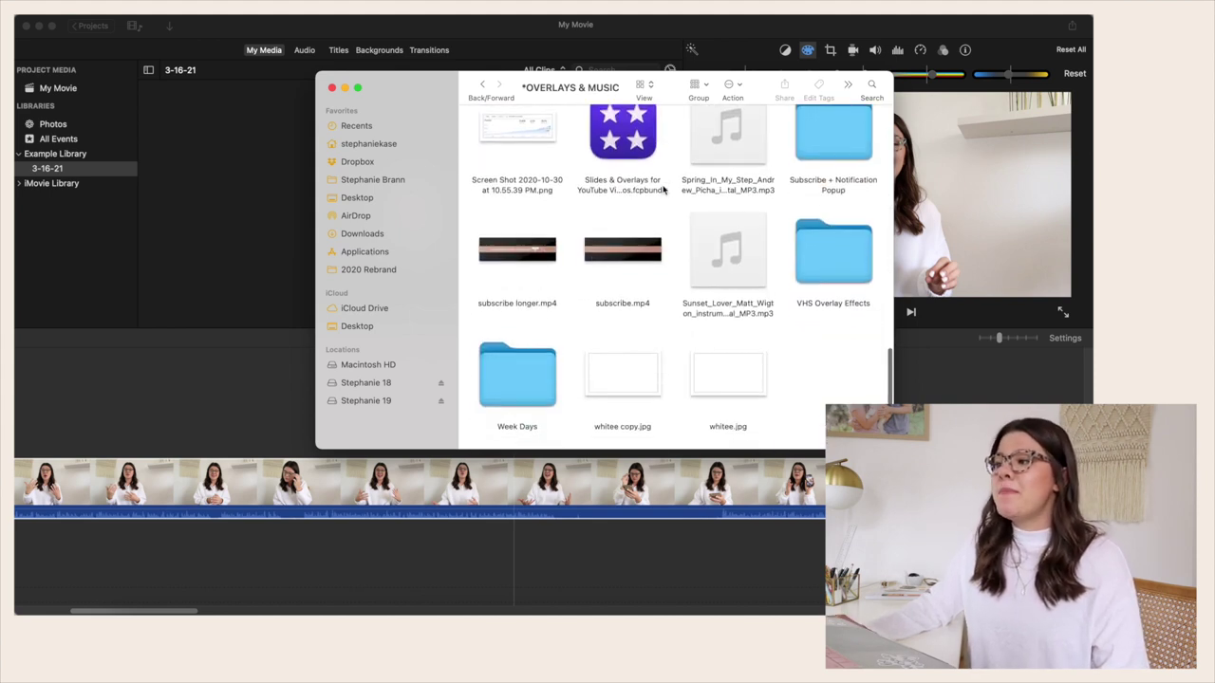
scroll(663, 190, "up", 20)
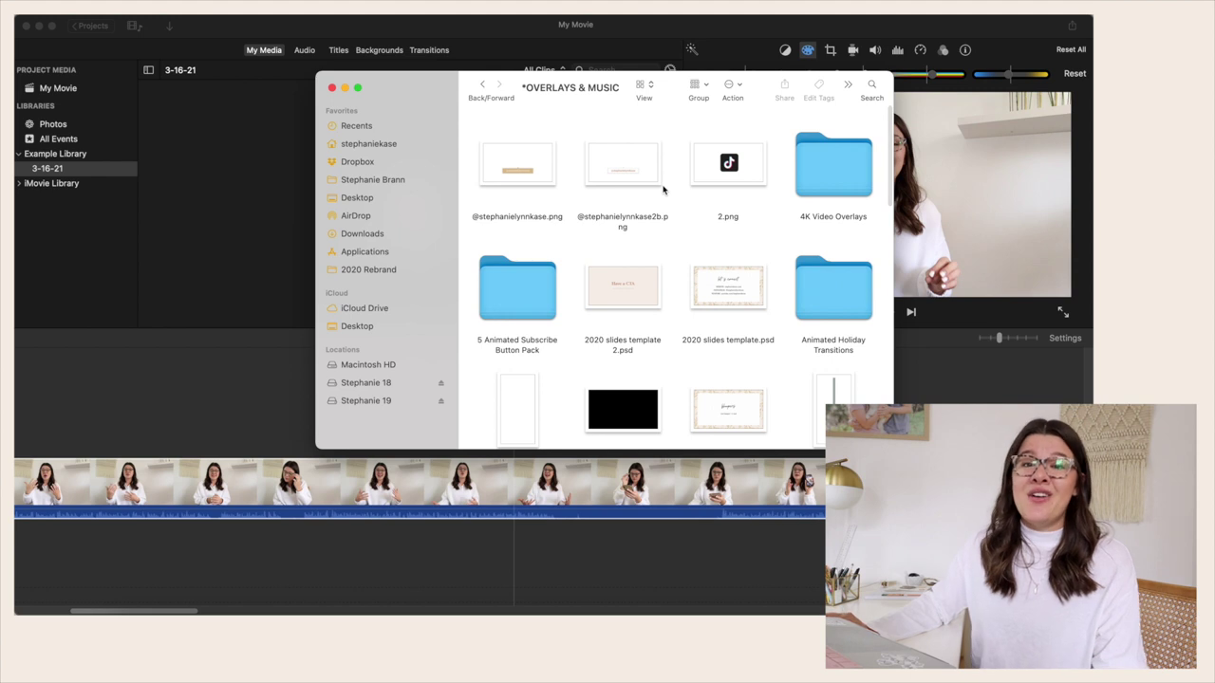
scroll(662, 190, "down", 3)
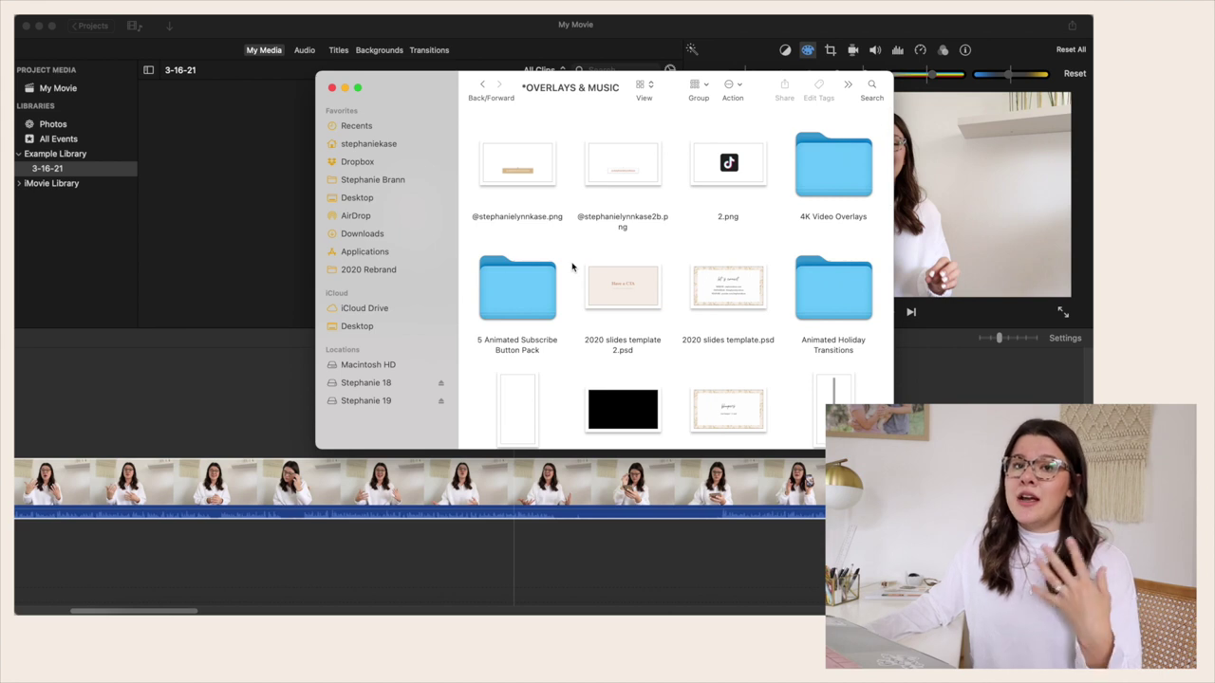
scroll(572, 267, "down", 2)
scroll(572, 267, "up", 2)
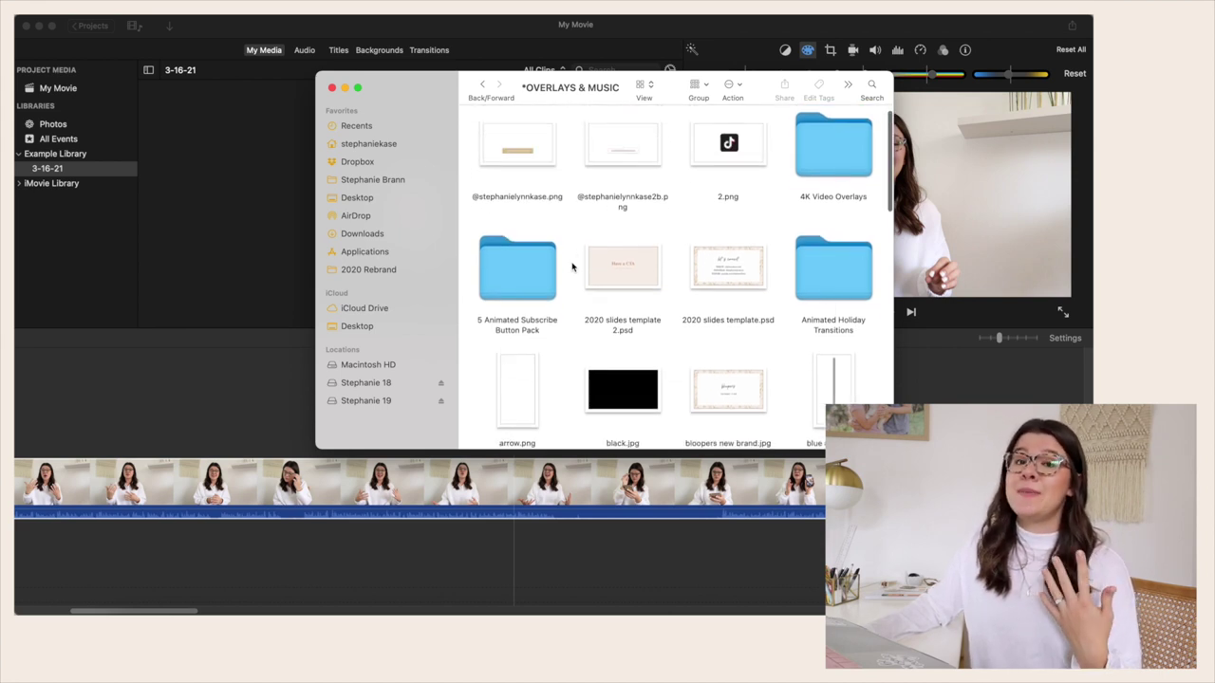
scroll(149, 399, "left", 5)
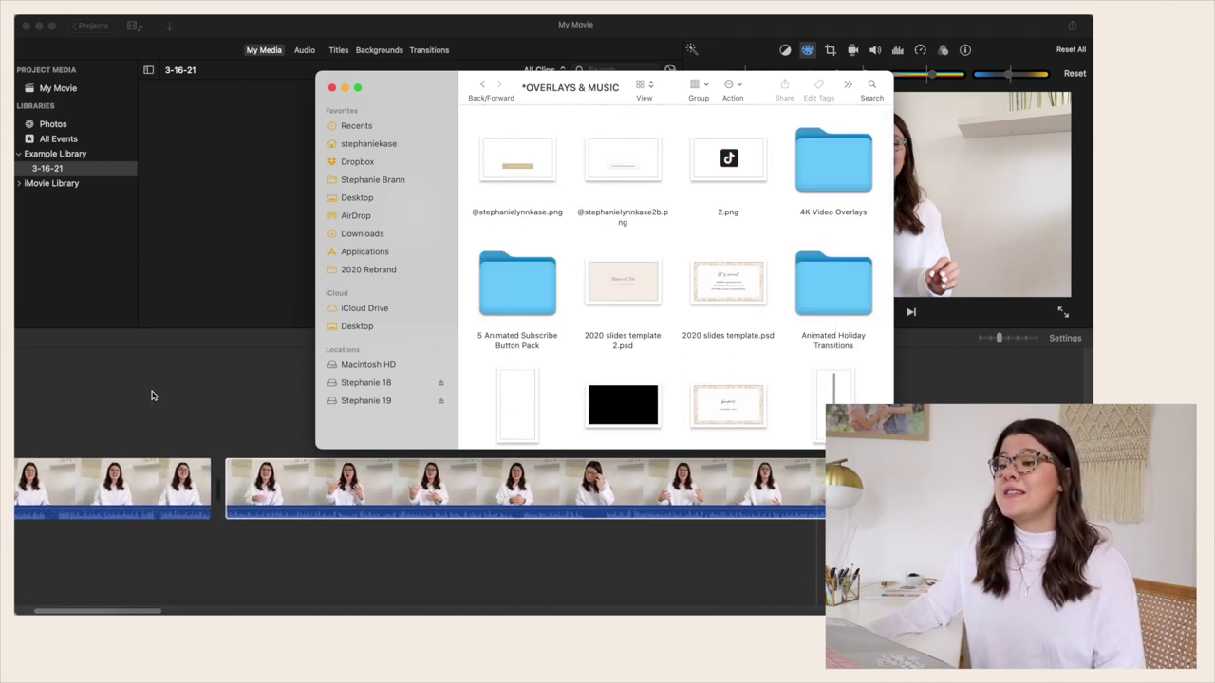
left_click_drag(531, 166, 127, 433)
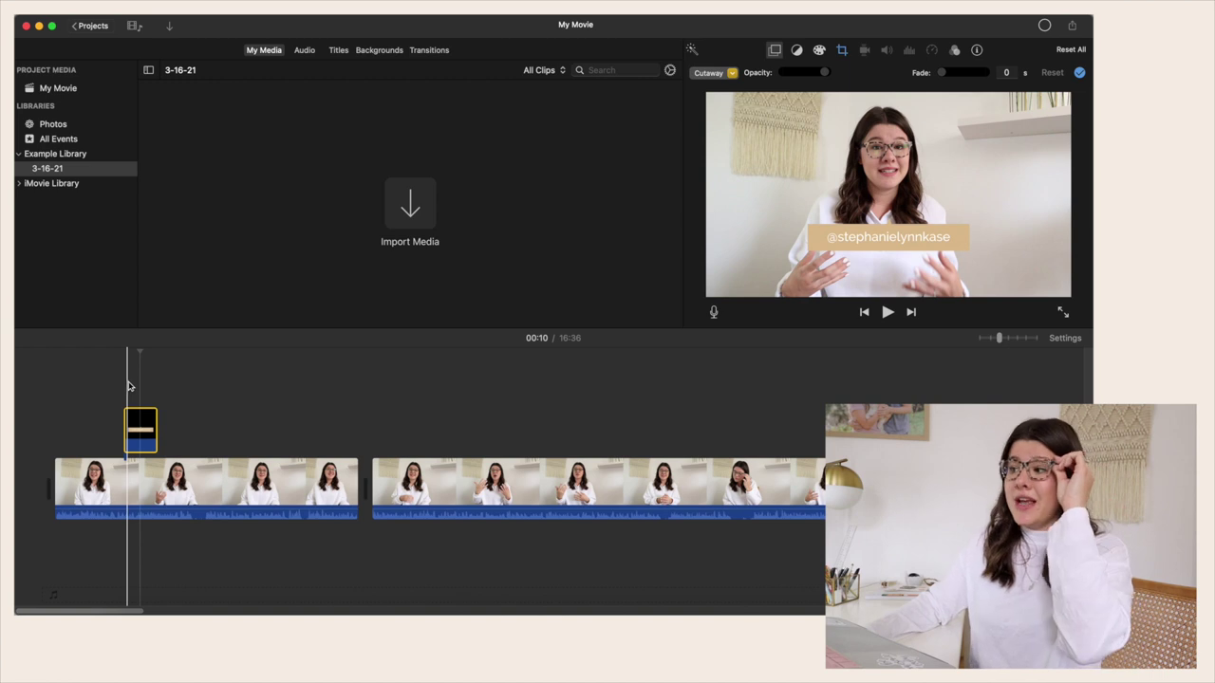
left_click(180, 608)
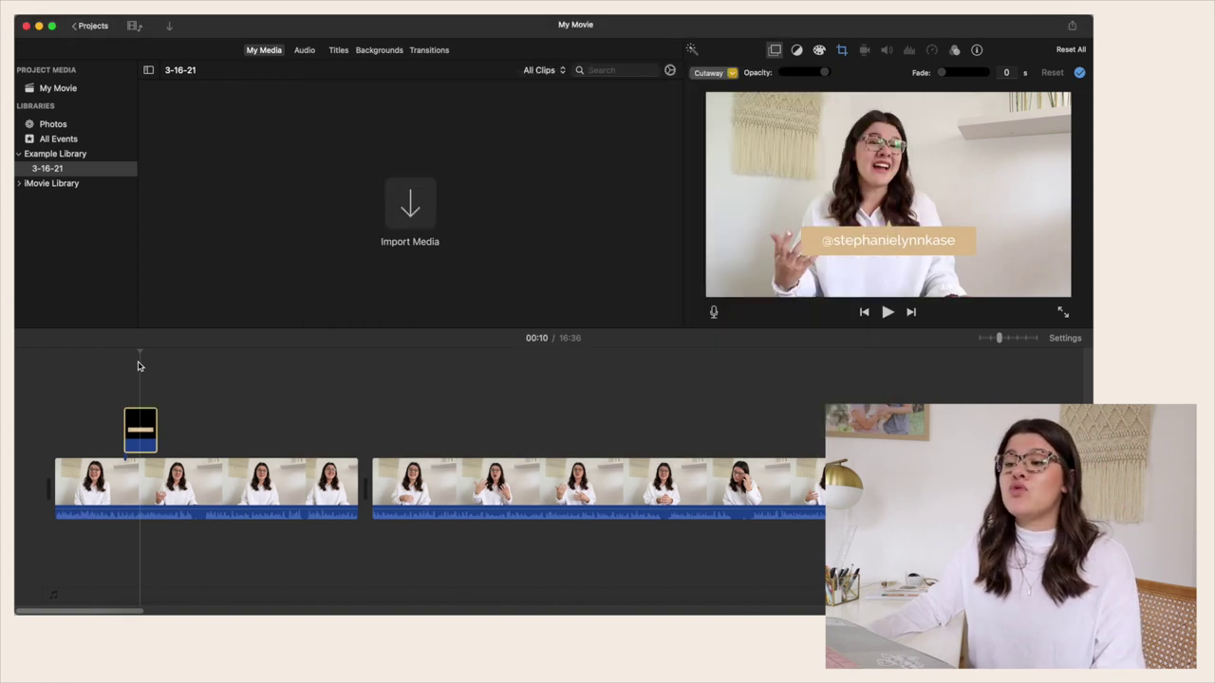
Step: Change the banner's overlay style to Picture in Picture with the frame at 00:09 shown
left_click(138, 362)
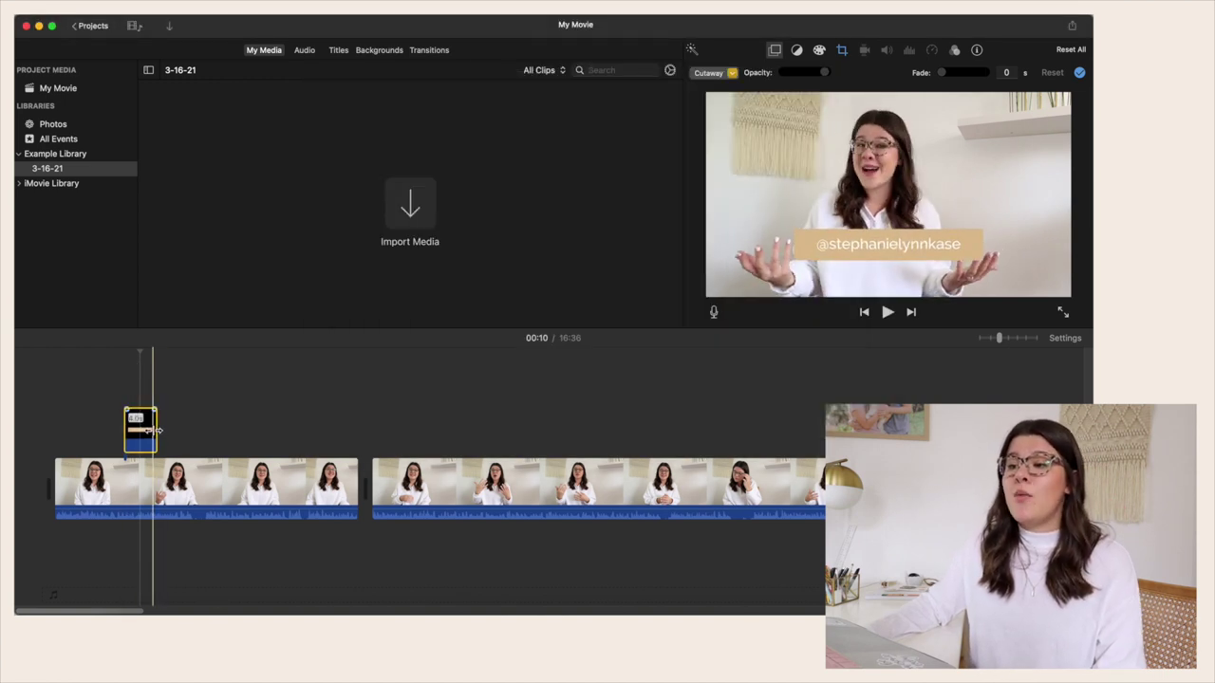
left_click(726, 74)
left_click(735, 114)
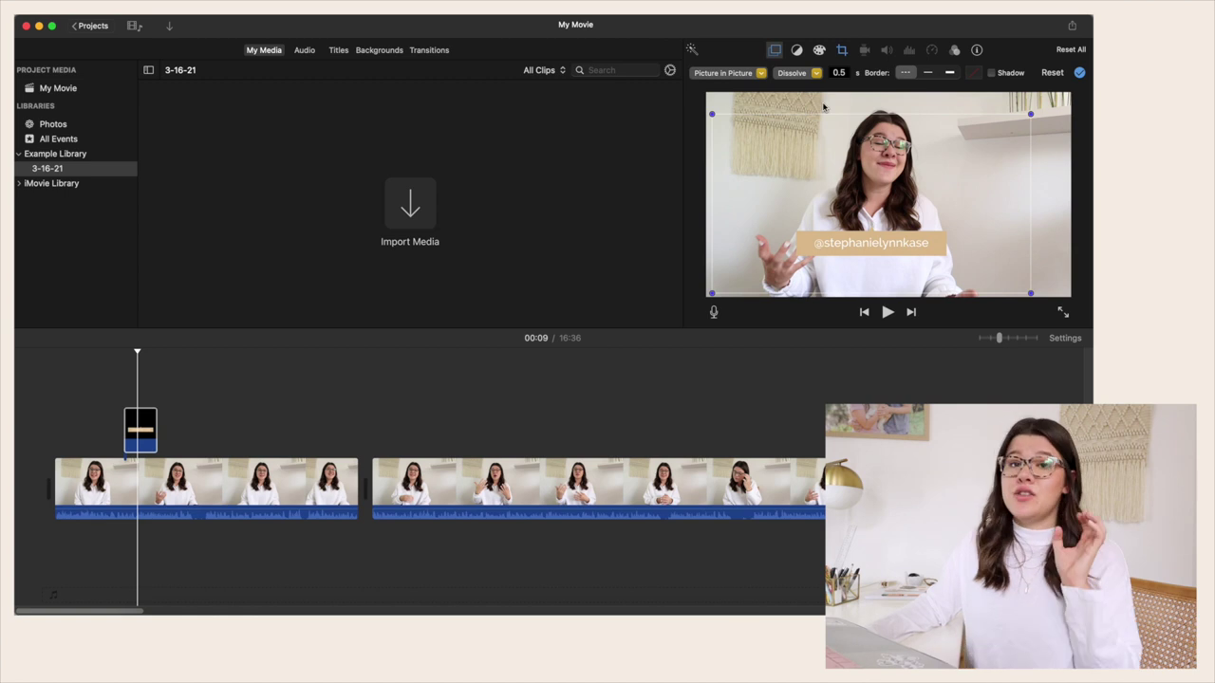
Step: Set the banner's crop style to Fit and play the section from just before the banner to check it
left_click(843, 53)
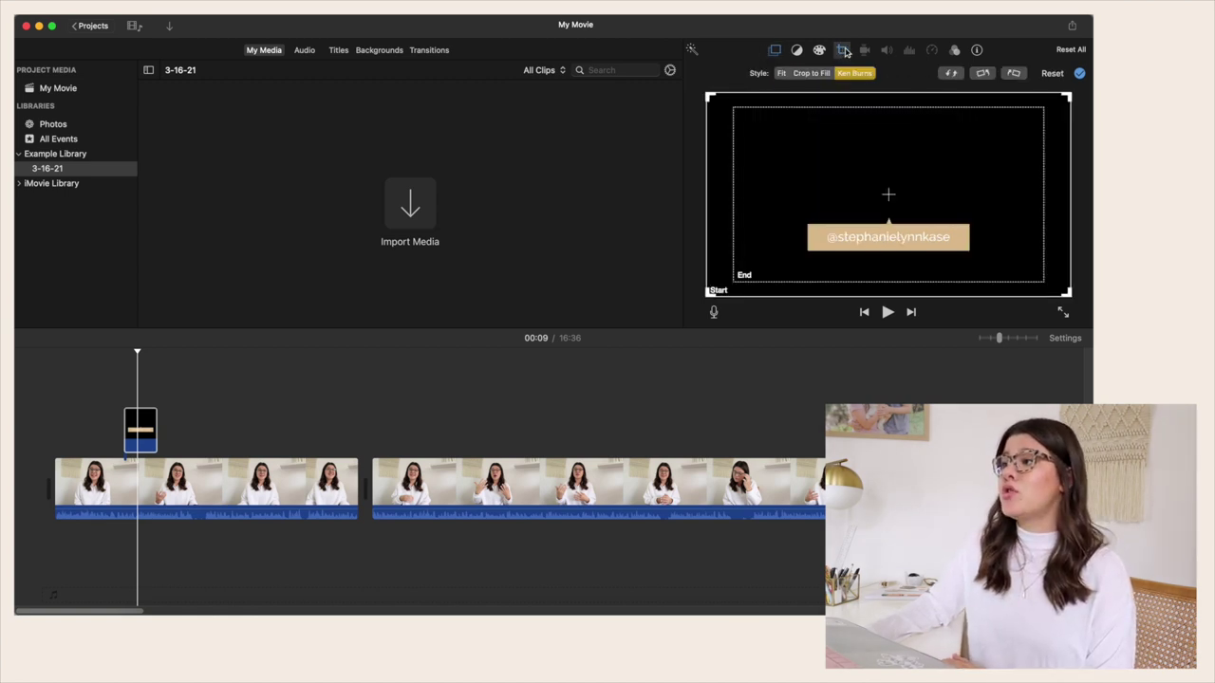
left_click(780, 74)
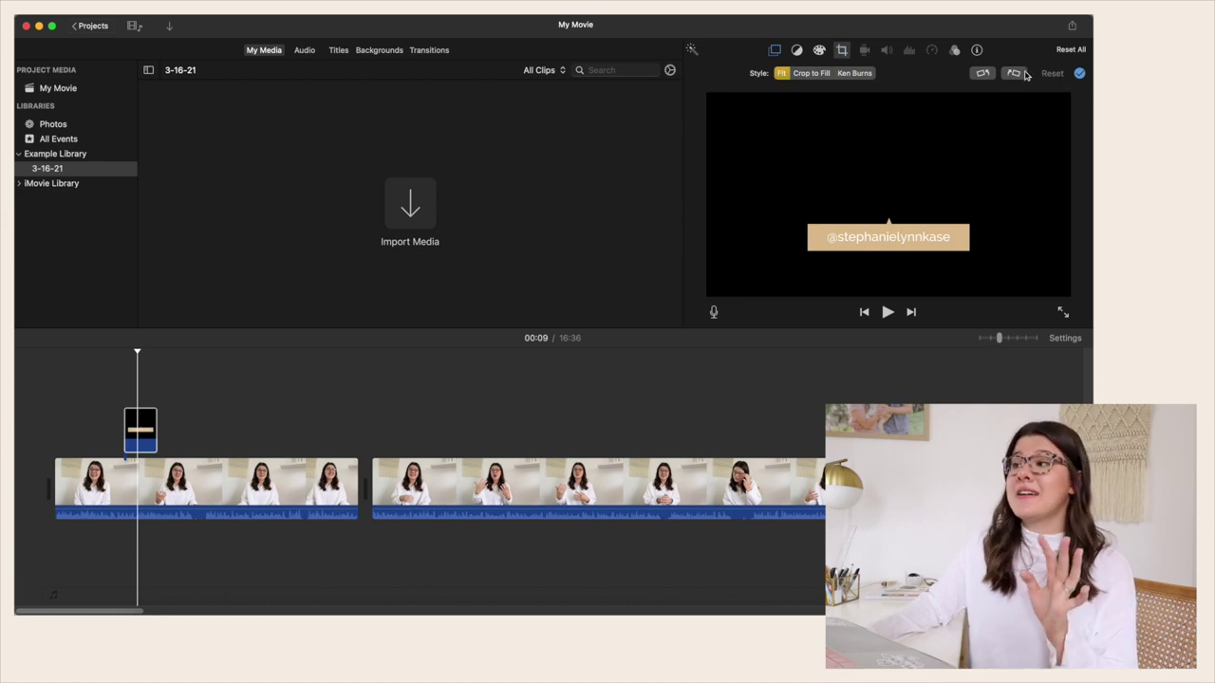
left_click(116, 381)
key("space")
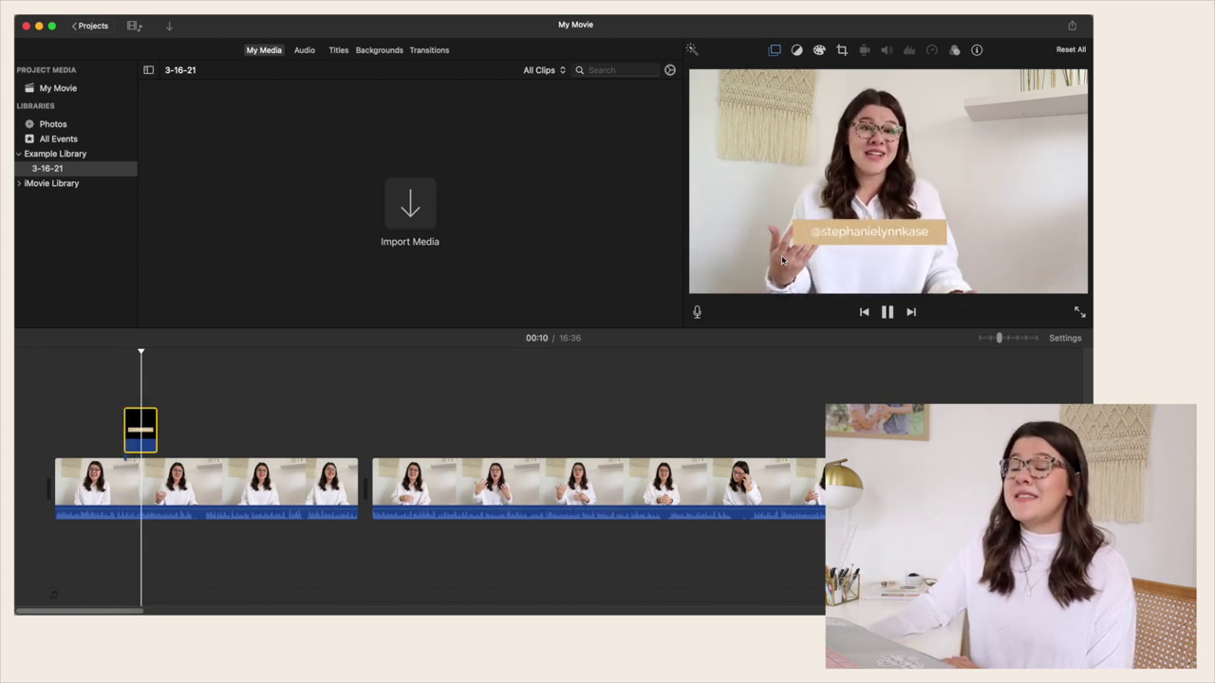
left_click(136, 421)
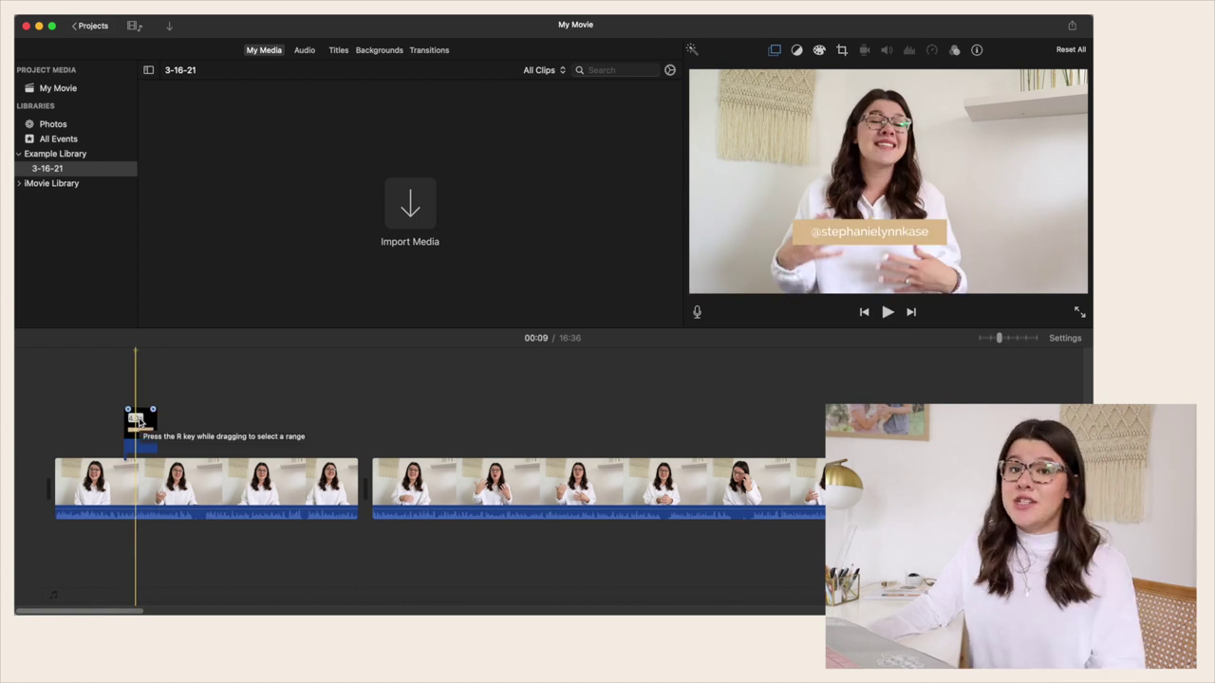
left_click(120, 386)
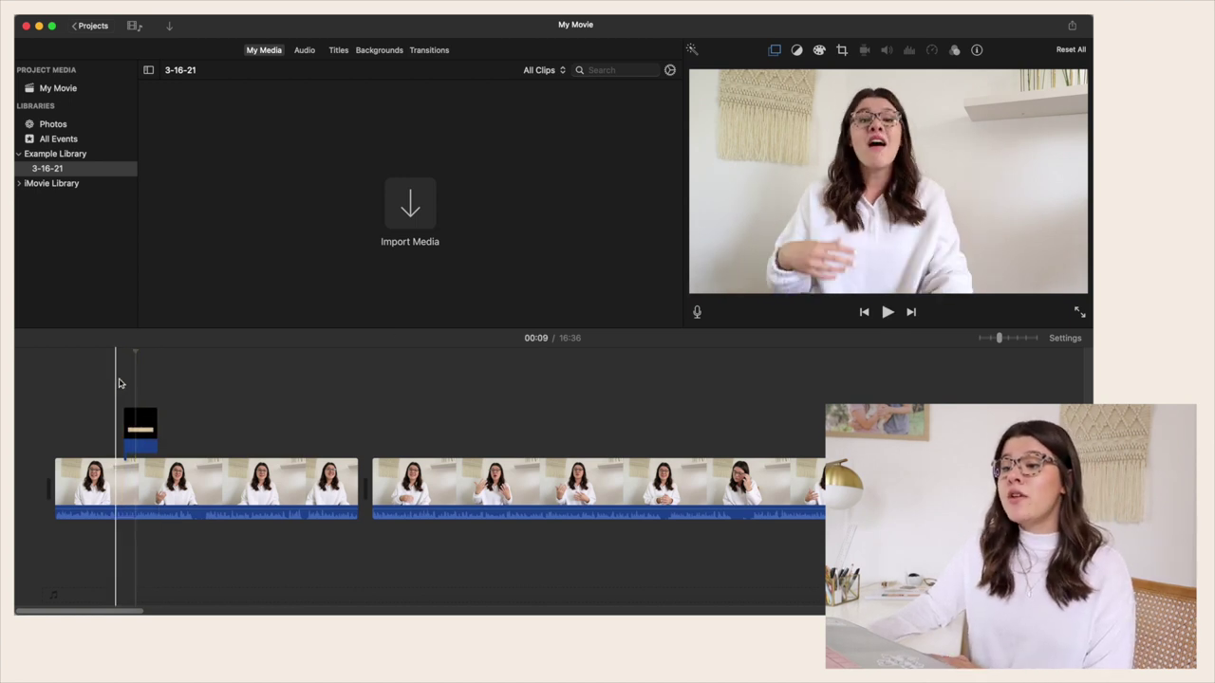
key("space")
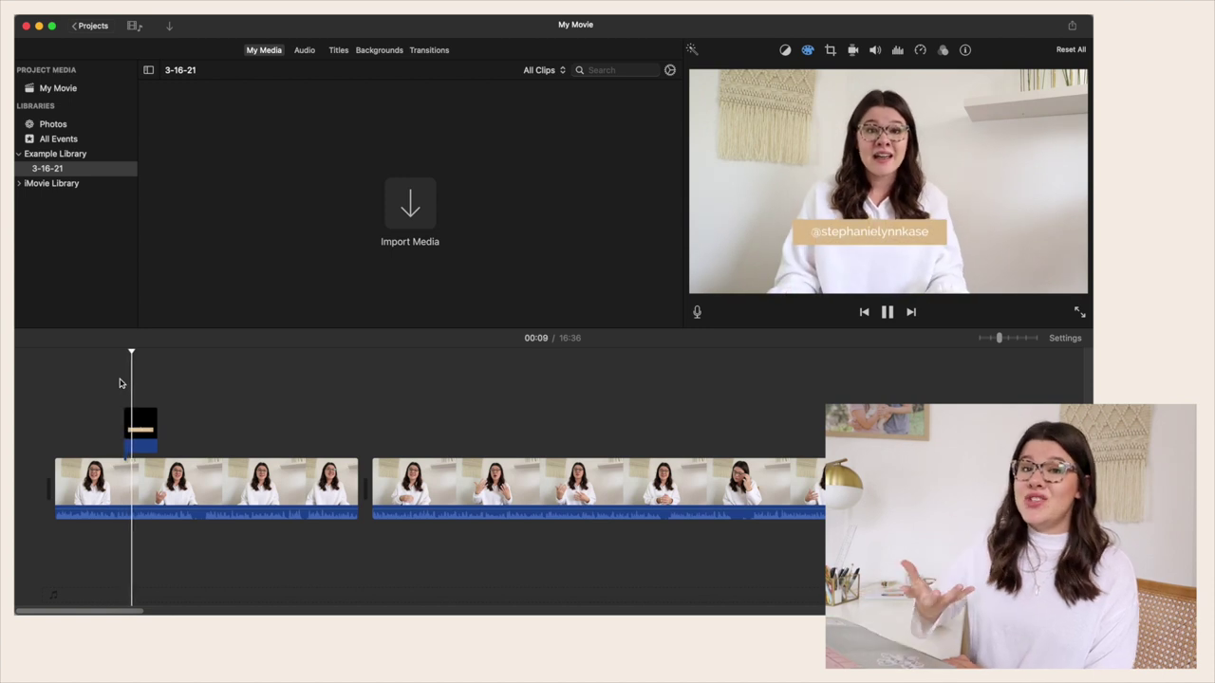
Step: Set the banner's Picture in Picture dissolve duration to 0 seconds and play back its entrance
left_click(137, 437)
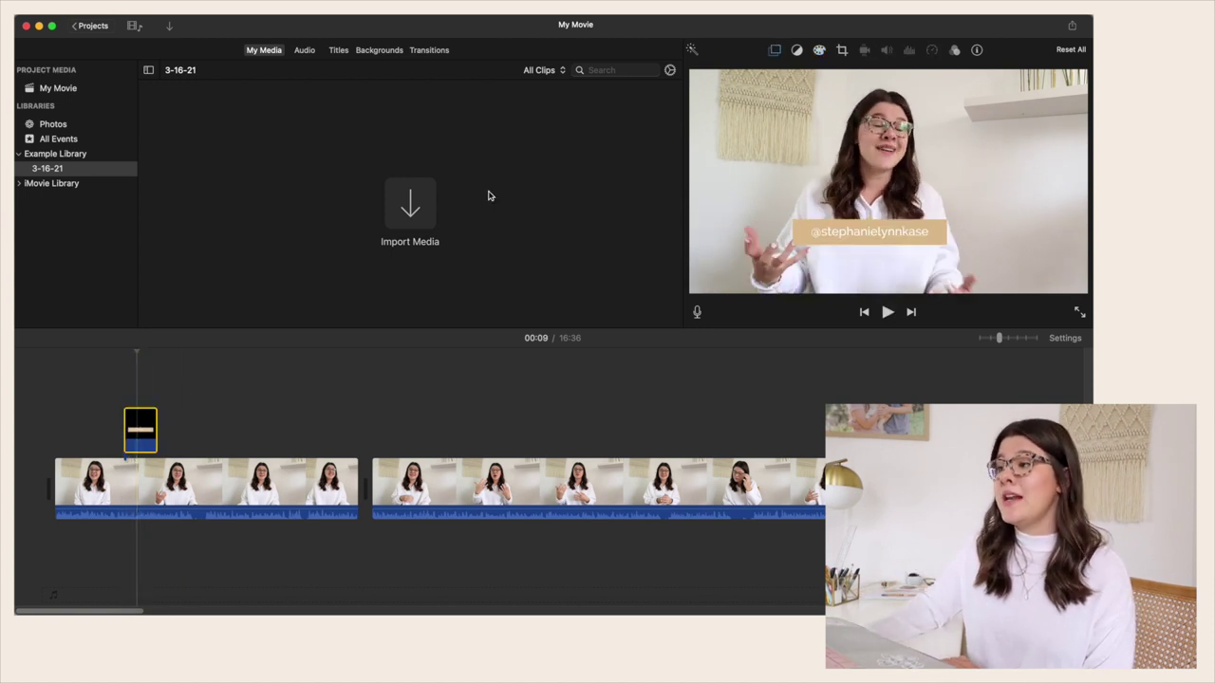
left_click(774, 50)
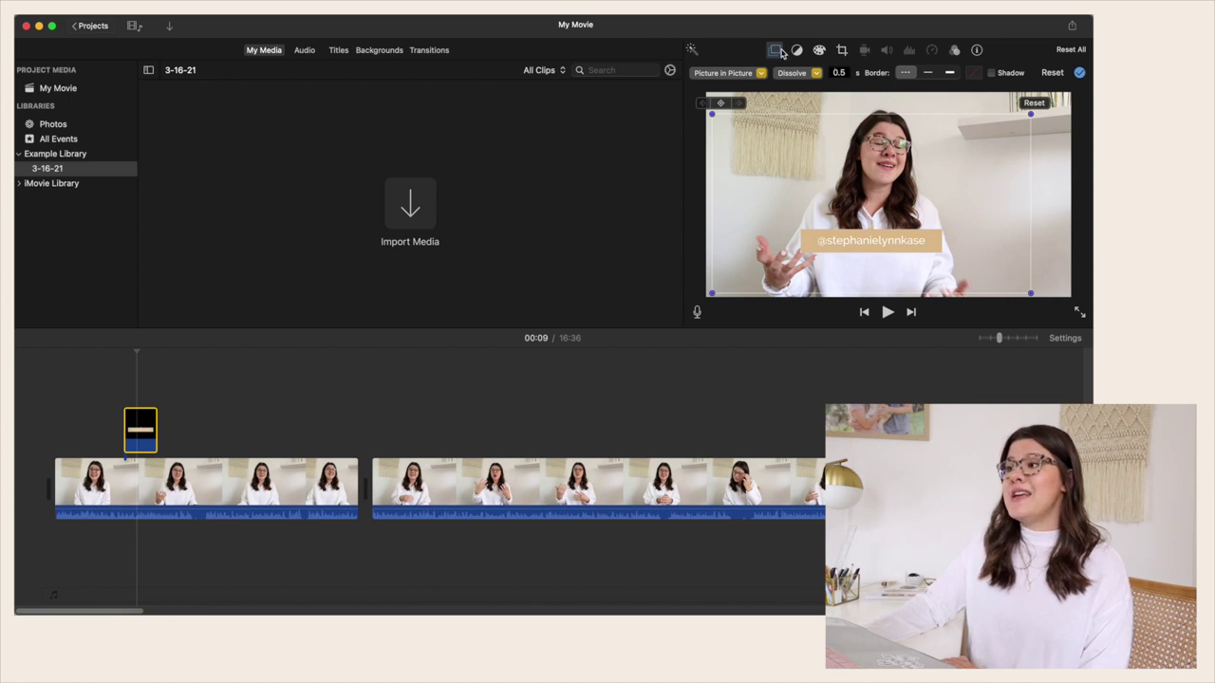
left_click(837, 72)
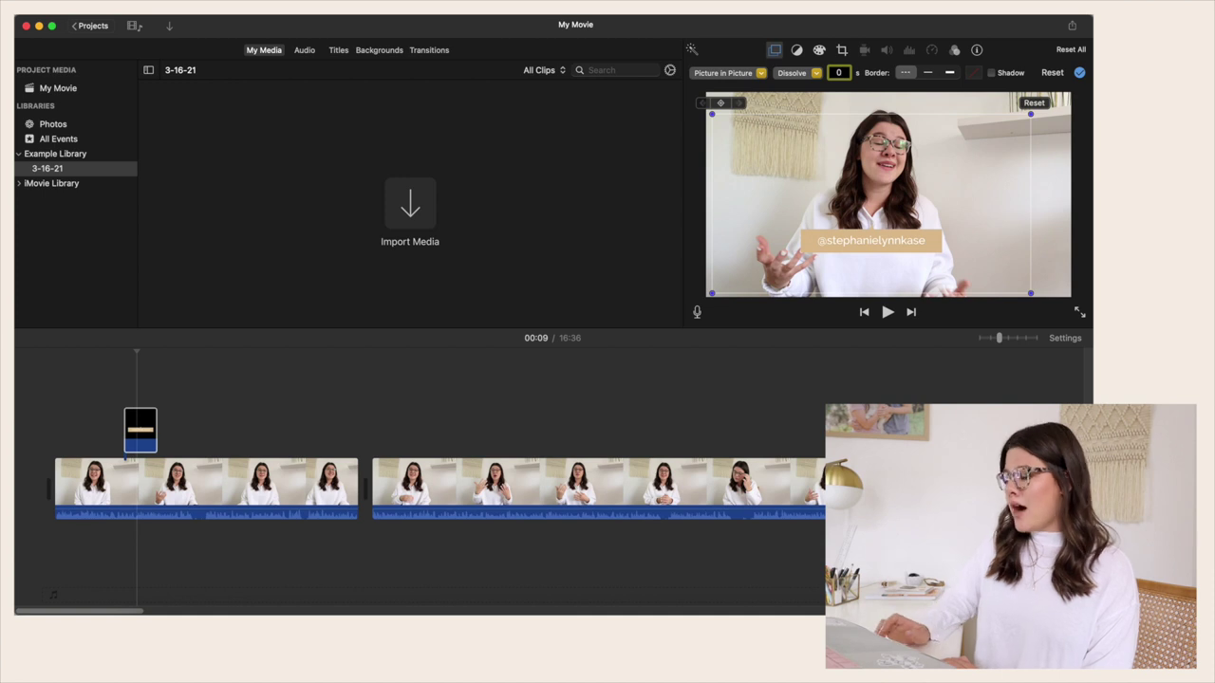
type("0")
left_click(117, 373)
key("space")
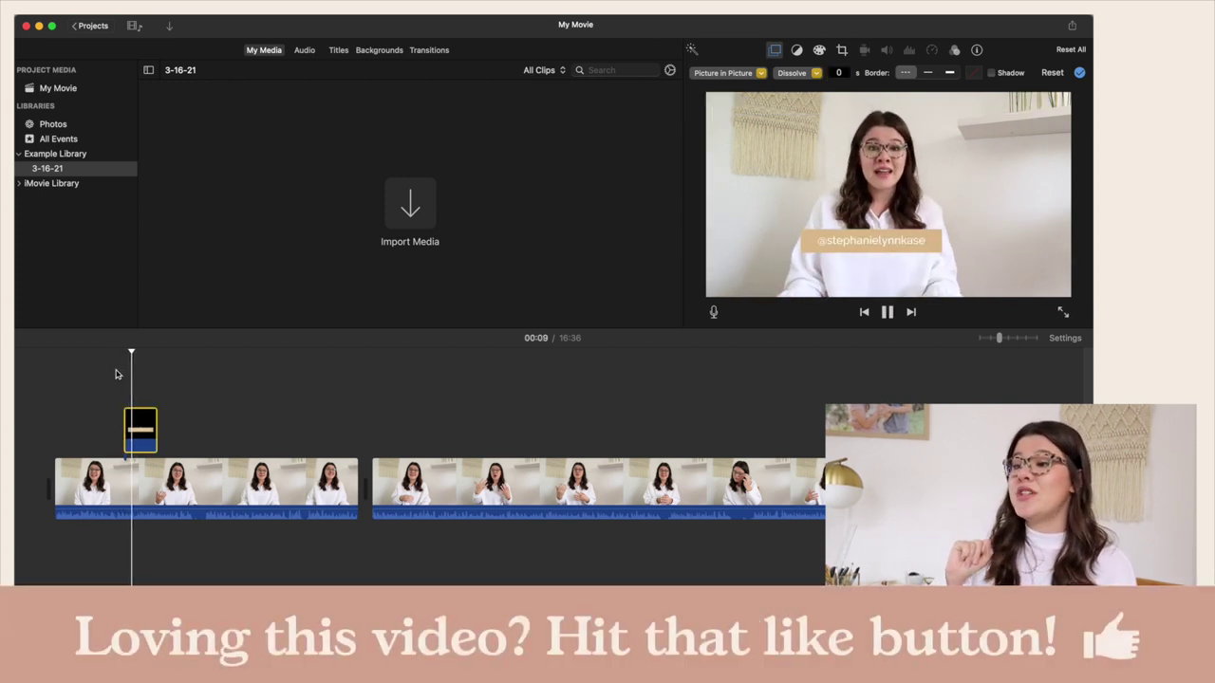
key("space")
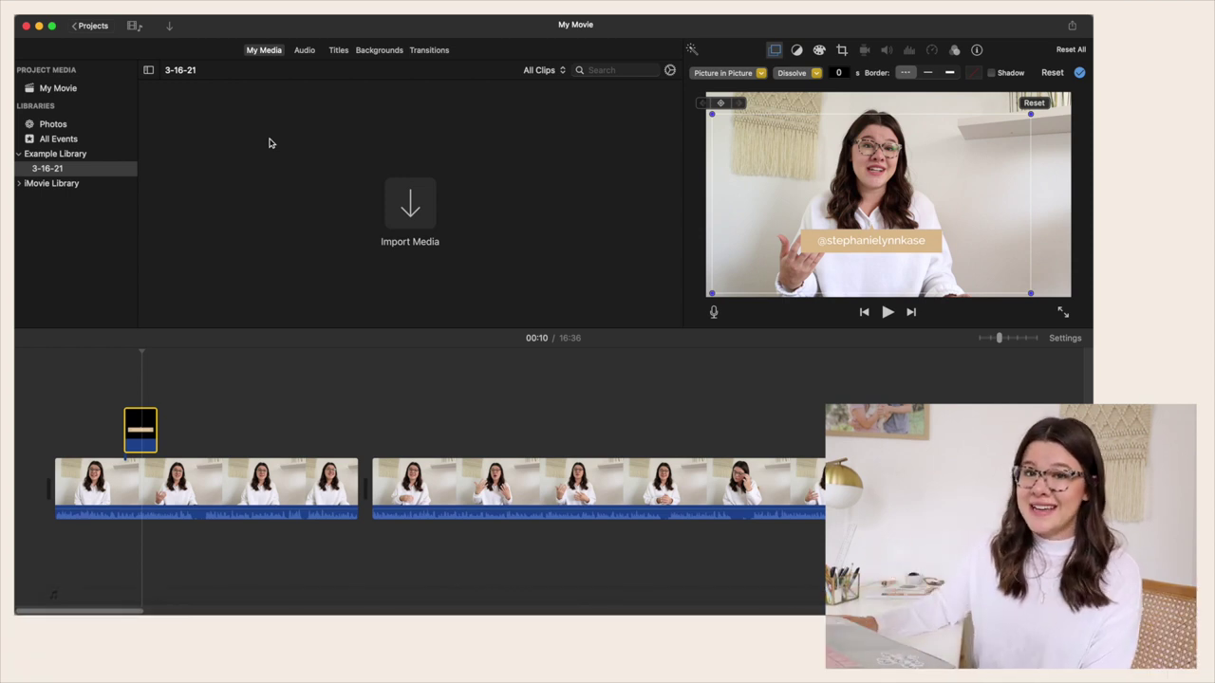
Step: Browse the built-in sound effects and audition Golf Hit 1
left_click(270, 143)
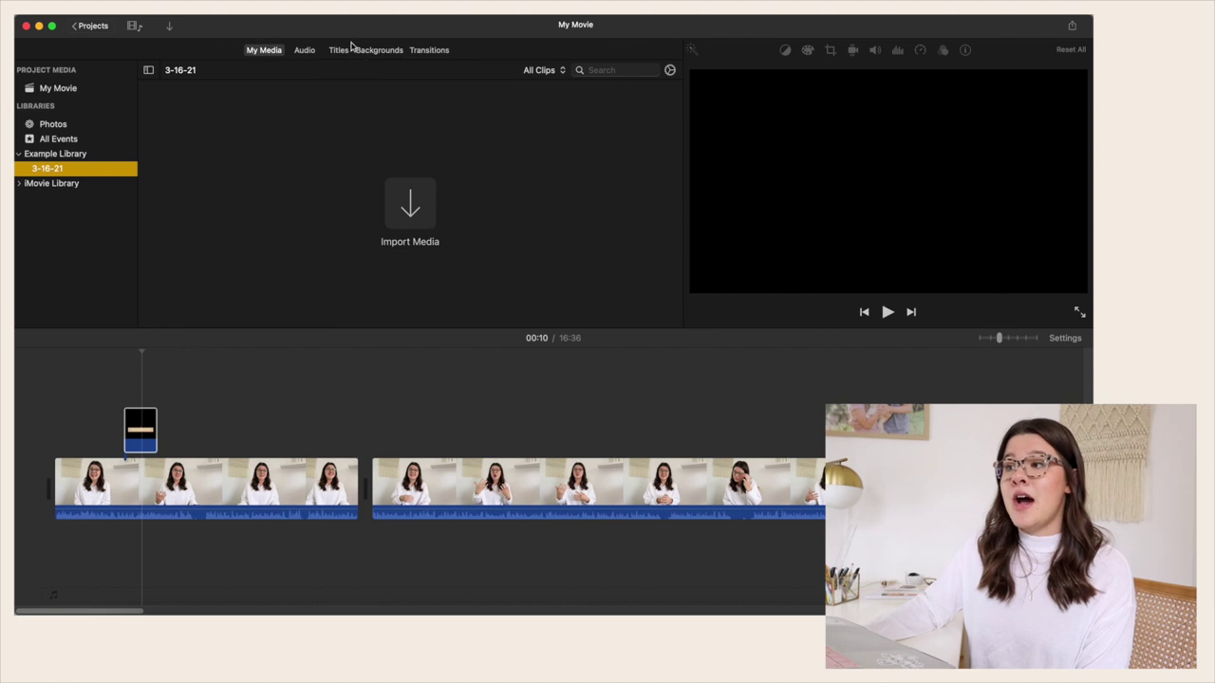
left_click(301, 50)
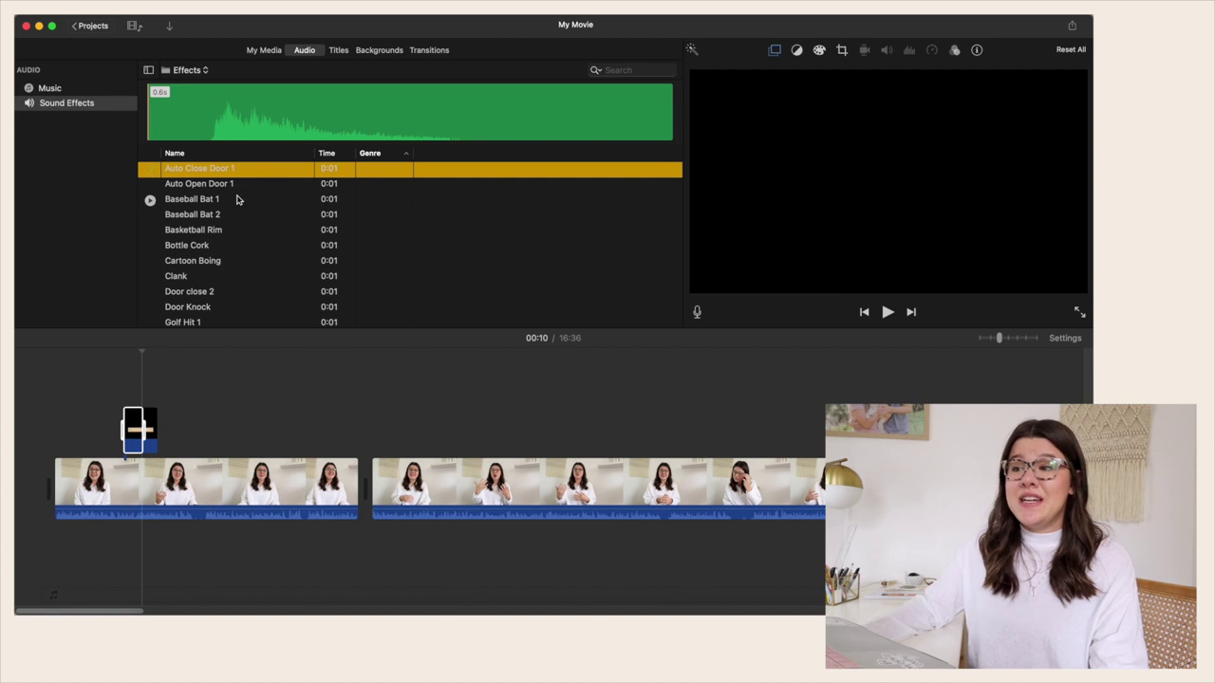
scroll(240, 203, "down", 1)
scroll(240, 205, "down", 2)
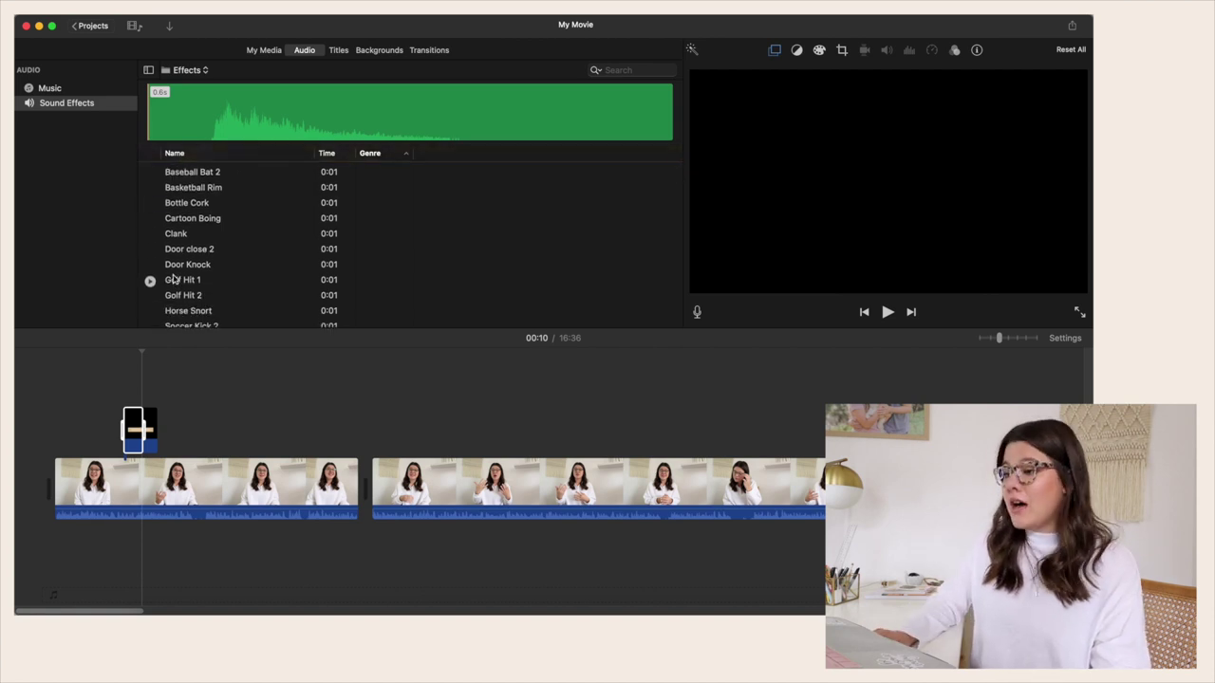
key("XF86AudioRaiseVolume")
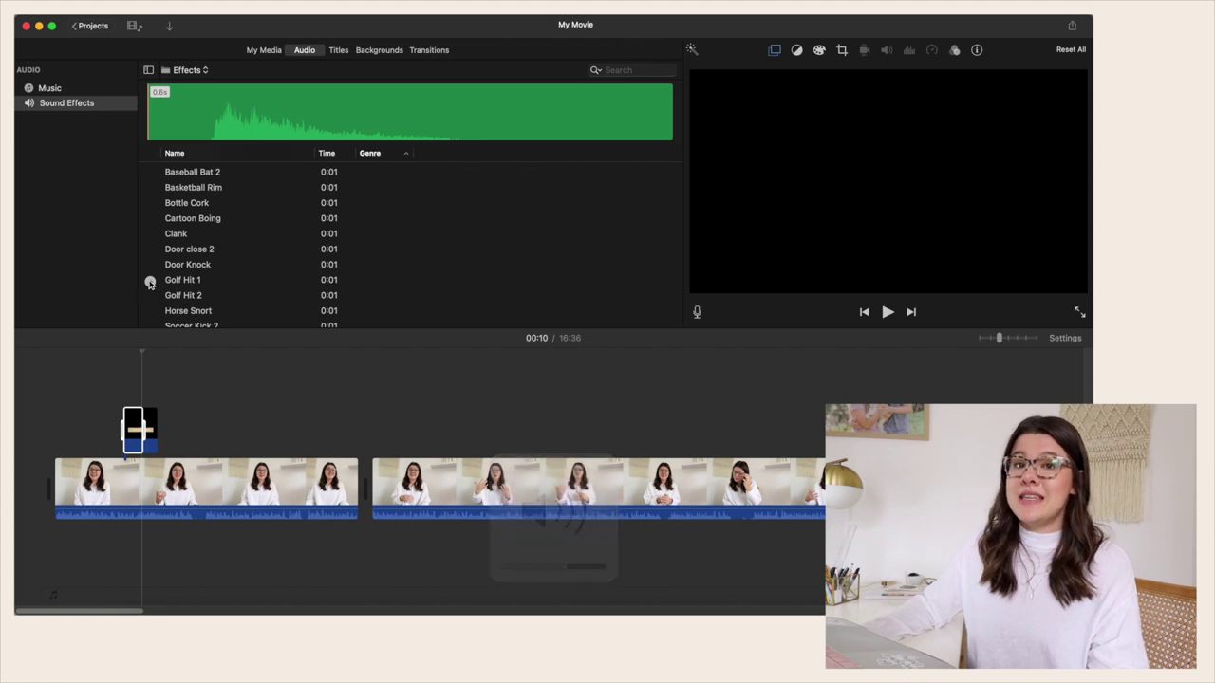
left_click(150, 282)
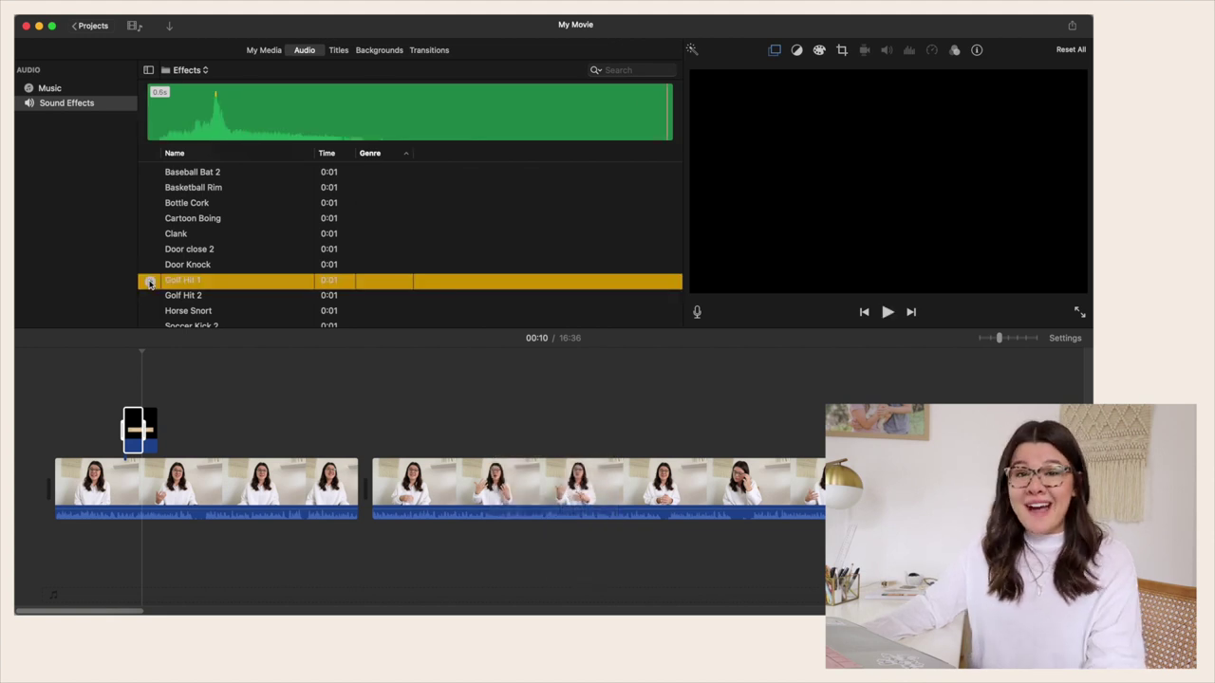
Step: Search the sound effects for "bottle" and audition the Bottle Cork effect
scroll(282, 229, "up", 3)
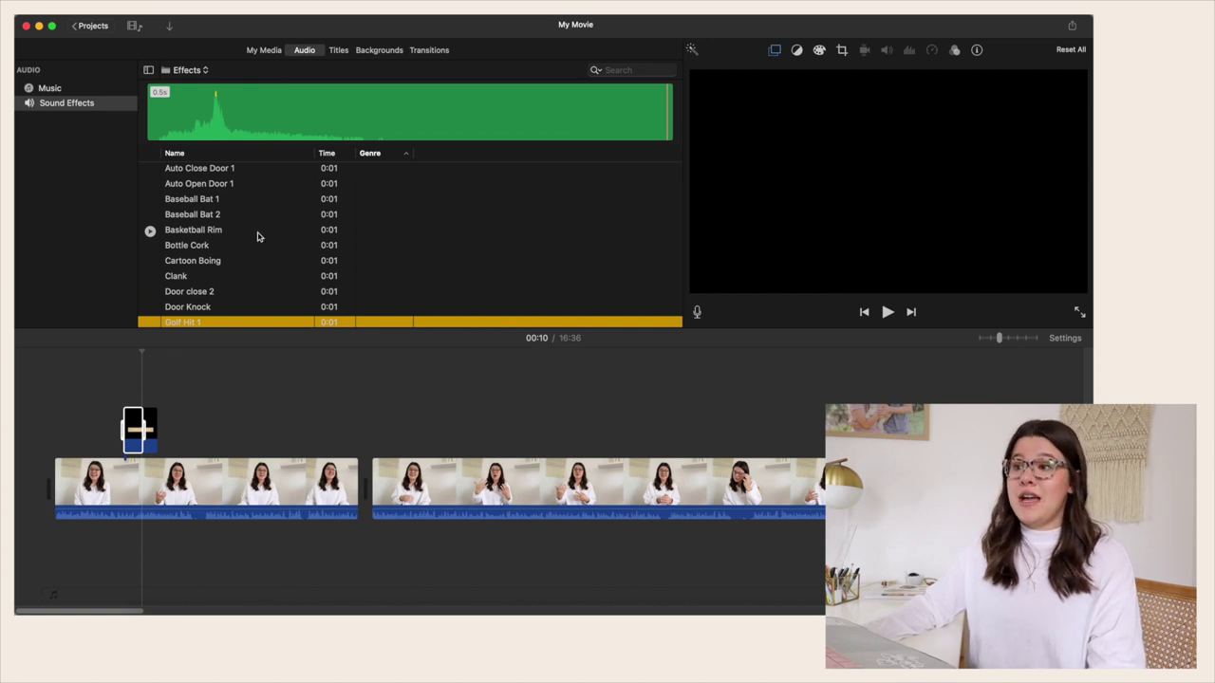
left_click(640, 70)
type("bott")
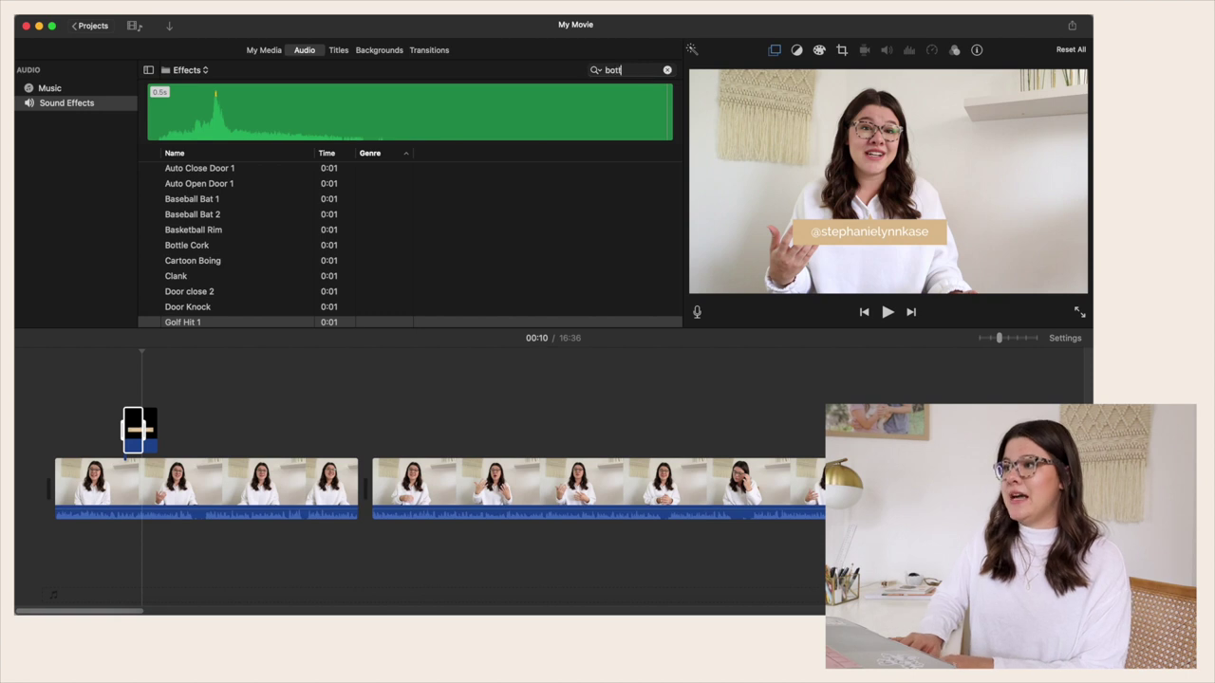
type("le")
key("Return")
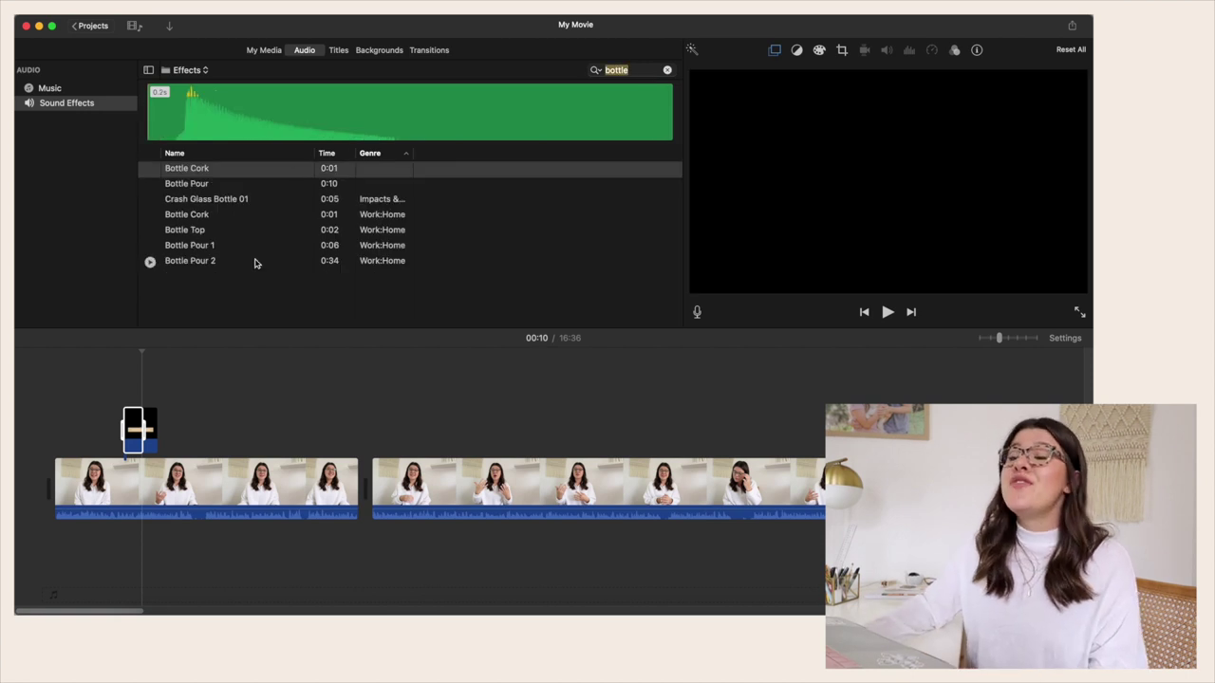
left_click(150, 170)
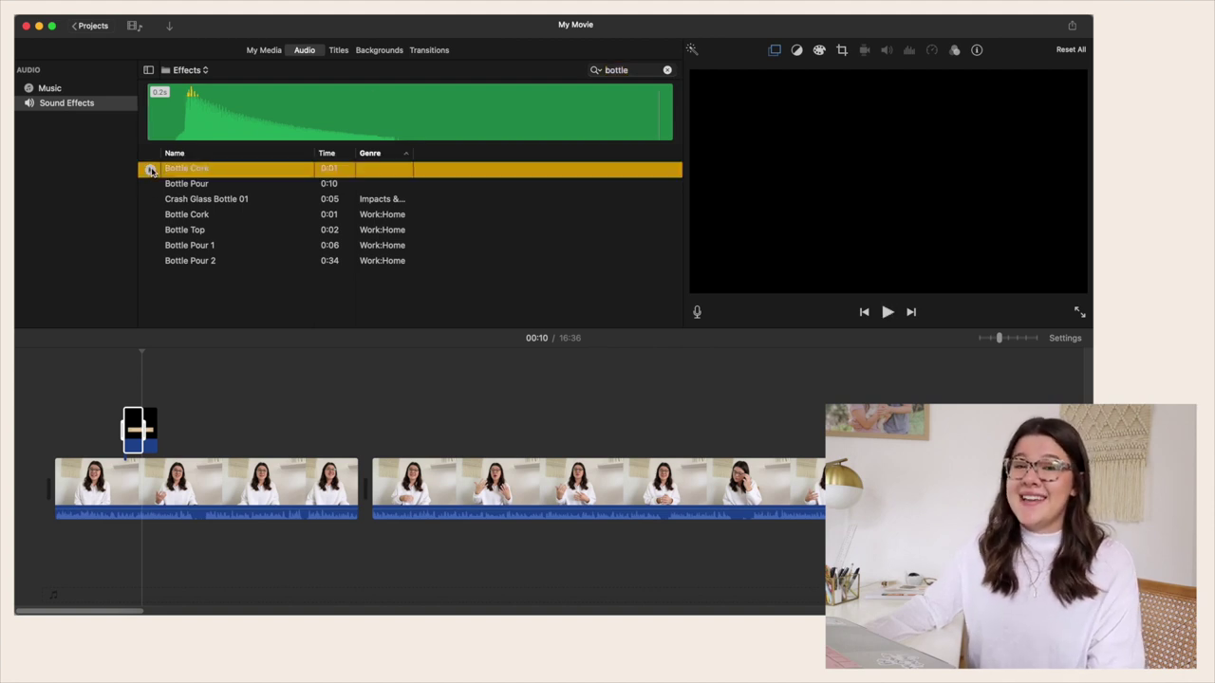
Step: Place the Bottle Cork effect under the first clip at the banner's start and play back the banner's entrance
left_click(200, 172)
left_click_drag(171, 204, 126, 550)
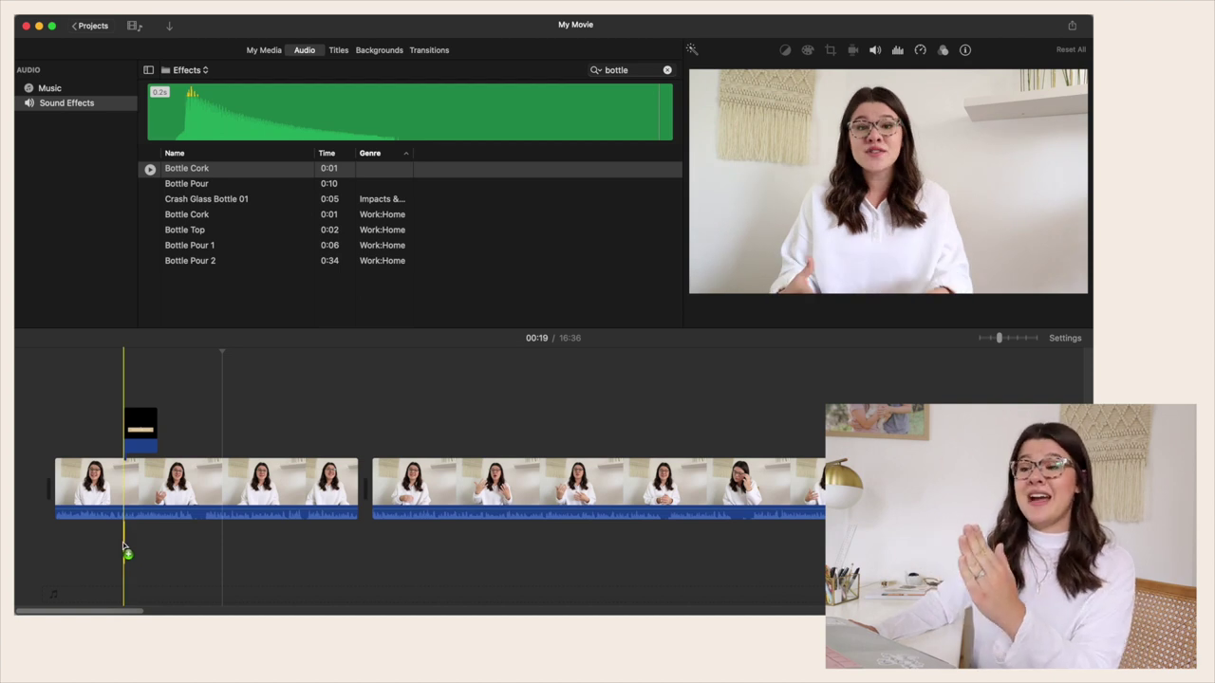
left_click_drag(126, 551, 125, 551)
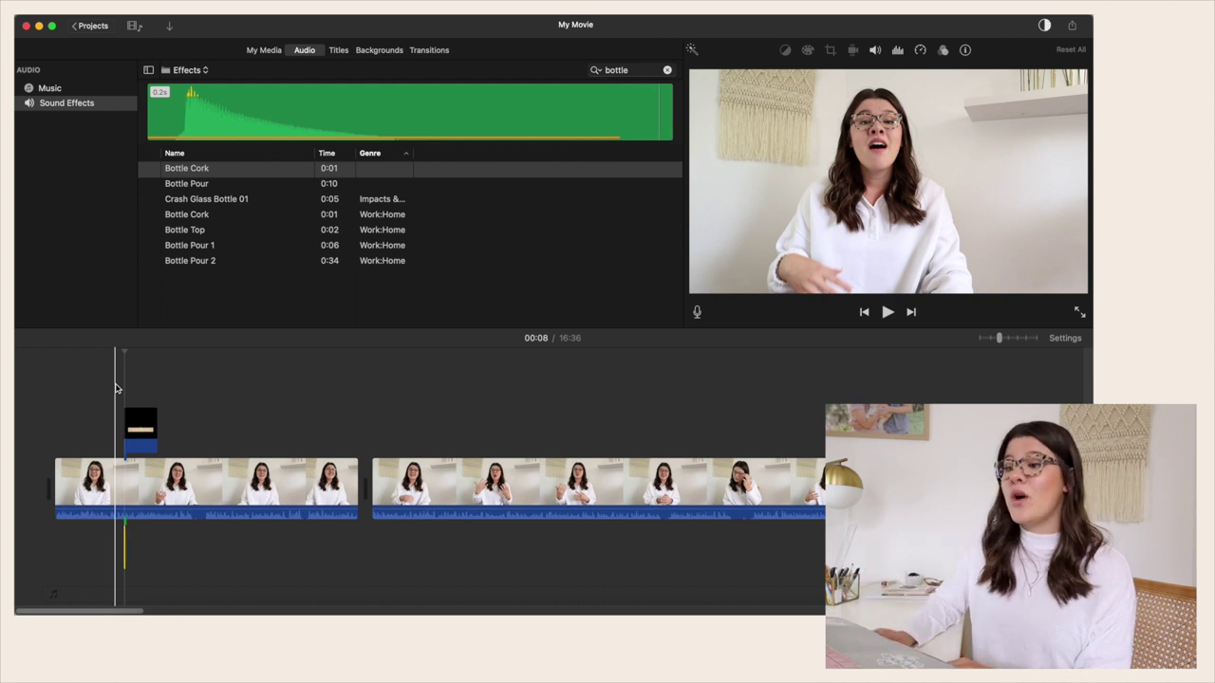
key("space")
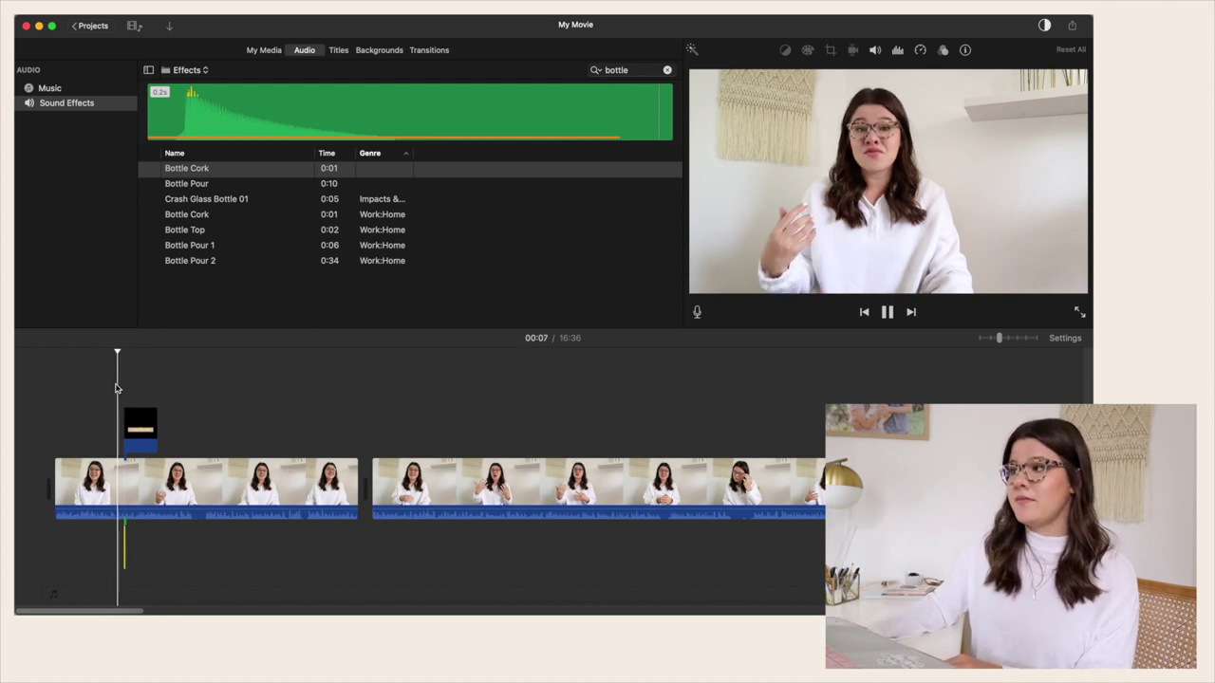
key("space")
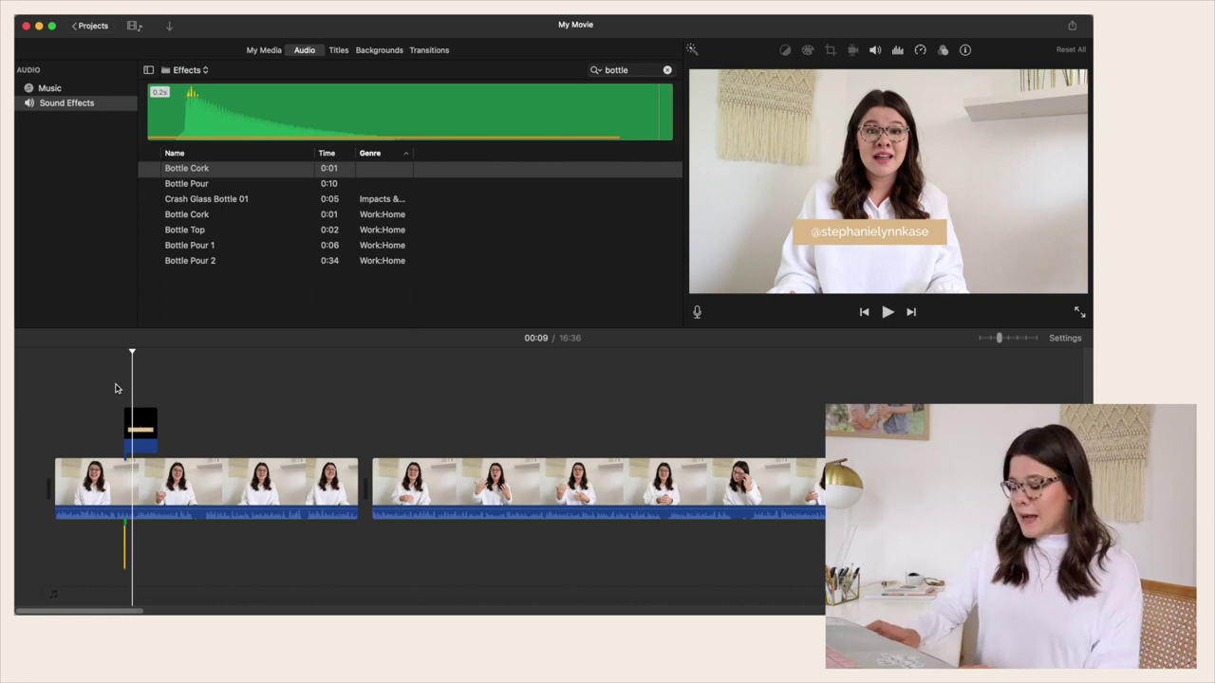
Step: Lower the volume of the Bottle Cork clip under the banner and play back the section to check it
key("super+equal")
key("super+equal")
key("super+equal")
key("super+equal")
key("super+equal")
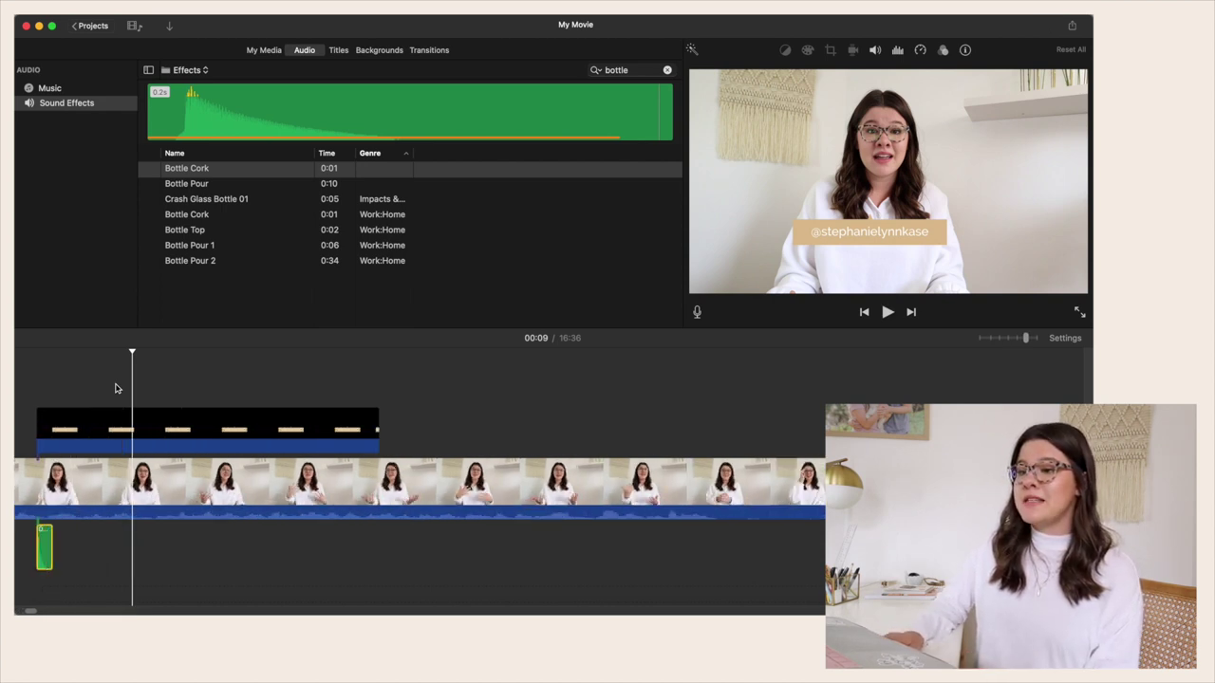
key("q")
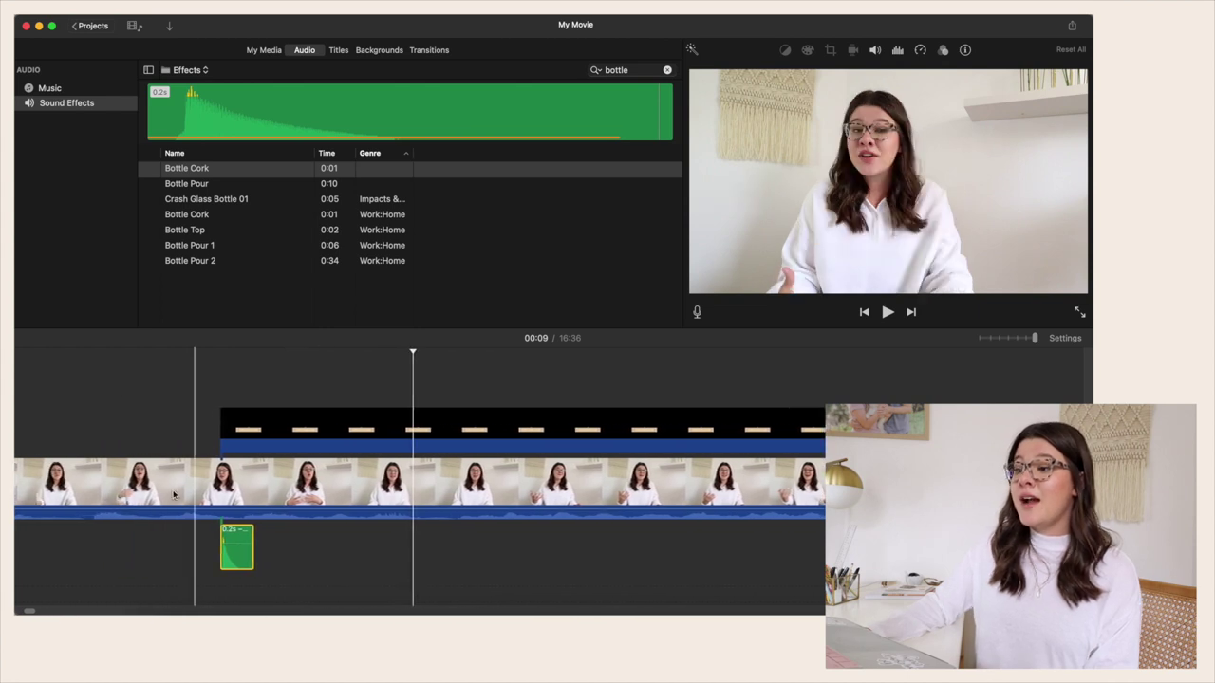
left_click_drag(237, 528, 237, 547)
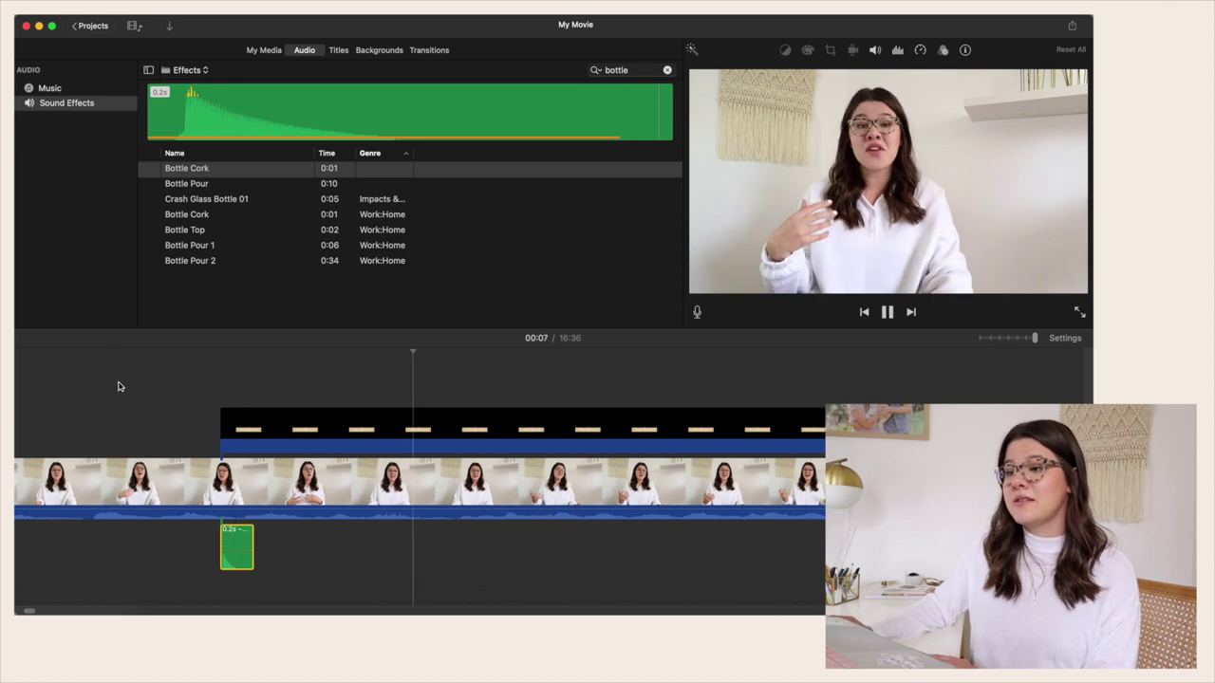
key("space")
key("space")
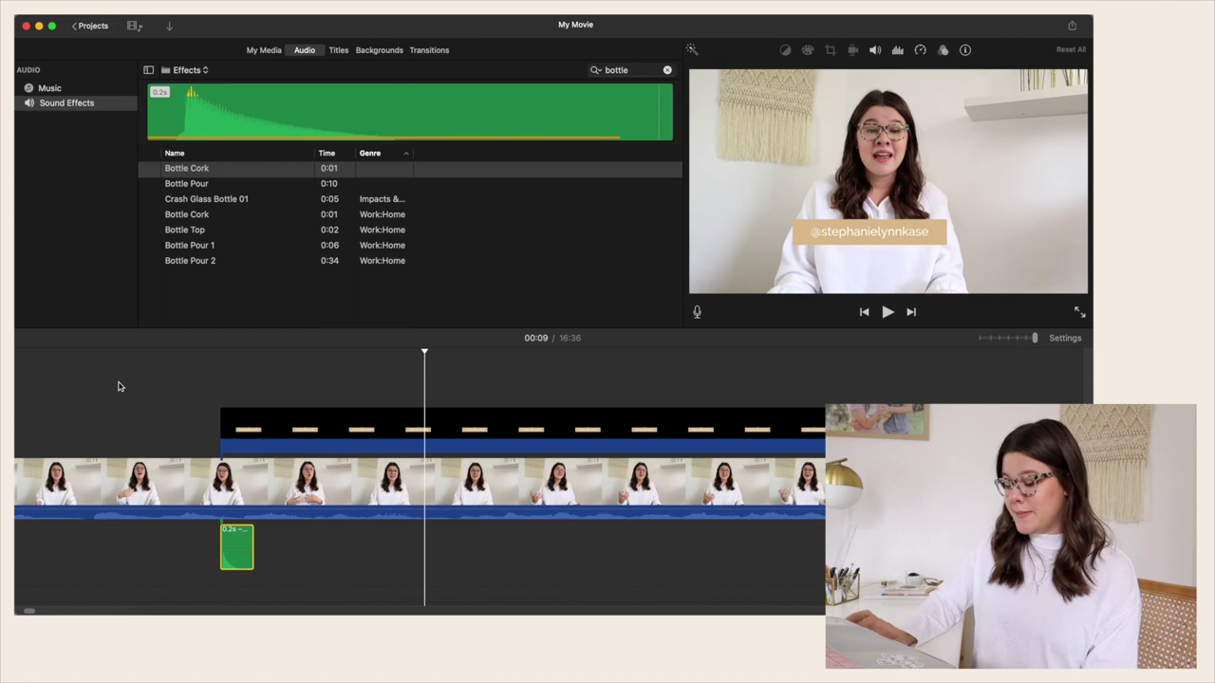
Step: Switch to Finder and add the Sunset_Lover MP3 from the *OVERLAYS & MUSIC folder beneath the first clip, starting at the movie's beginning
key("super+minus")
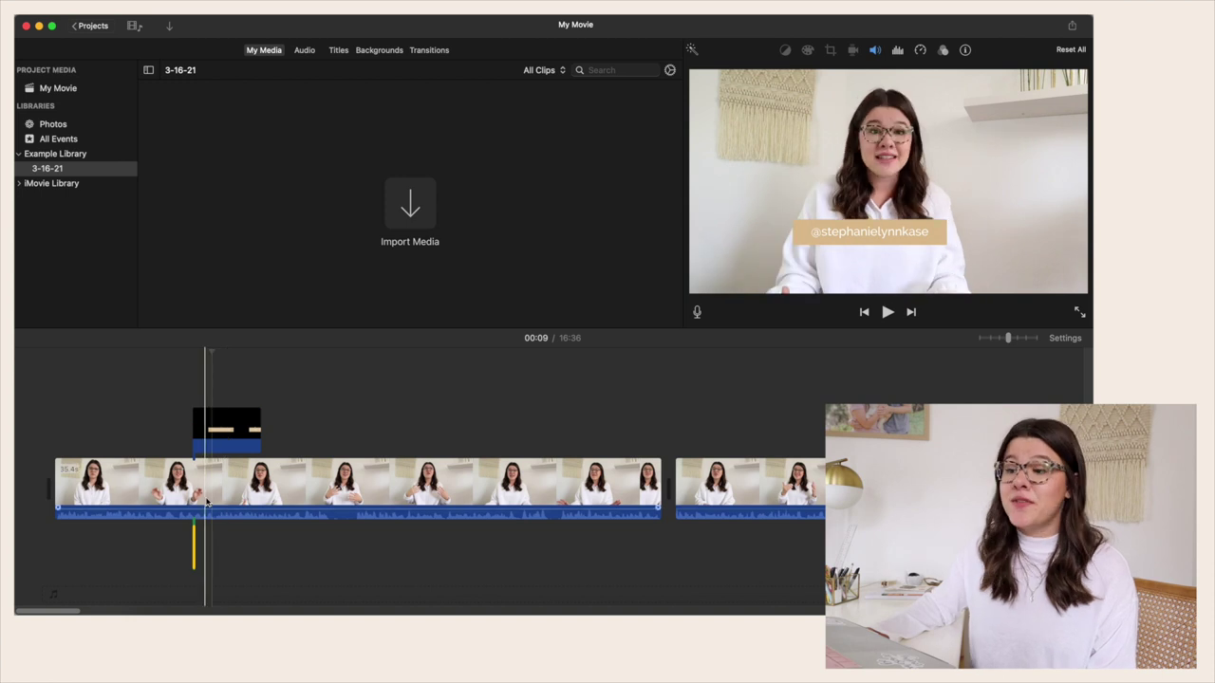
key("super+Tab")
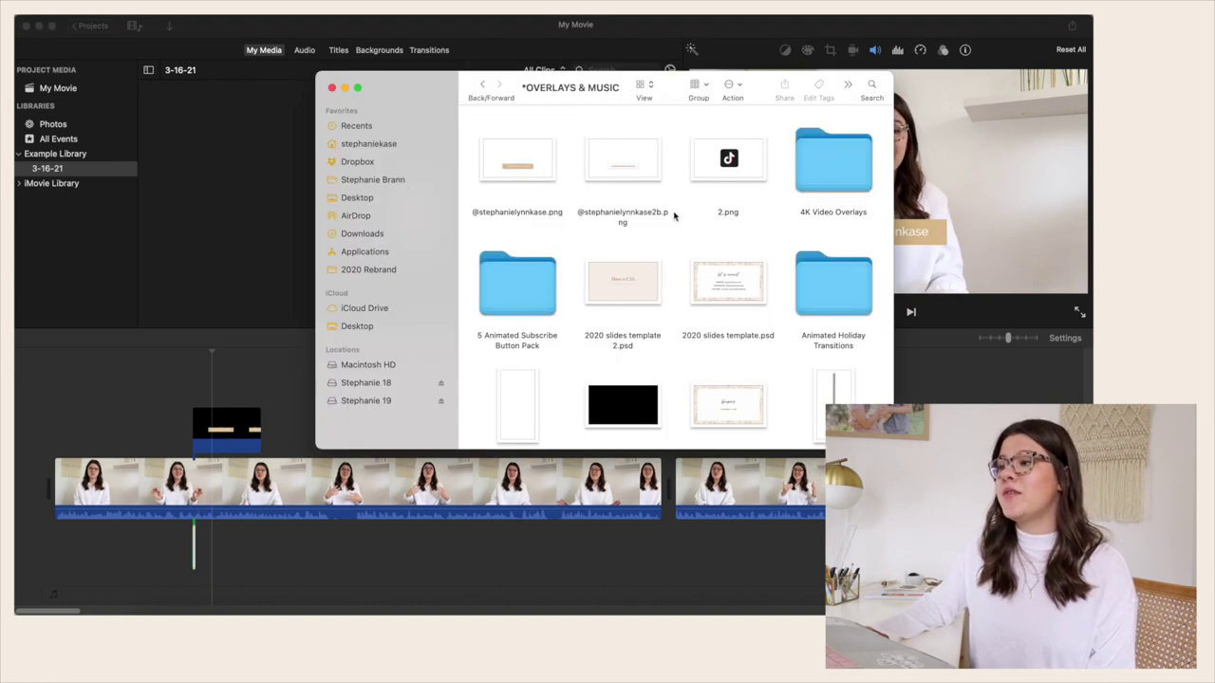
scroll(674, 216, "down", 10)
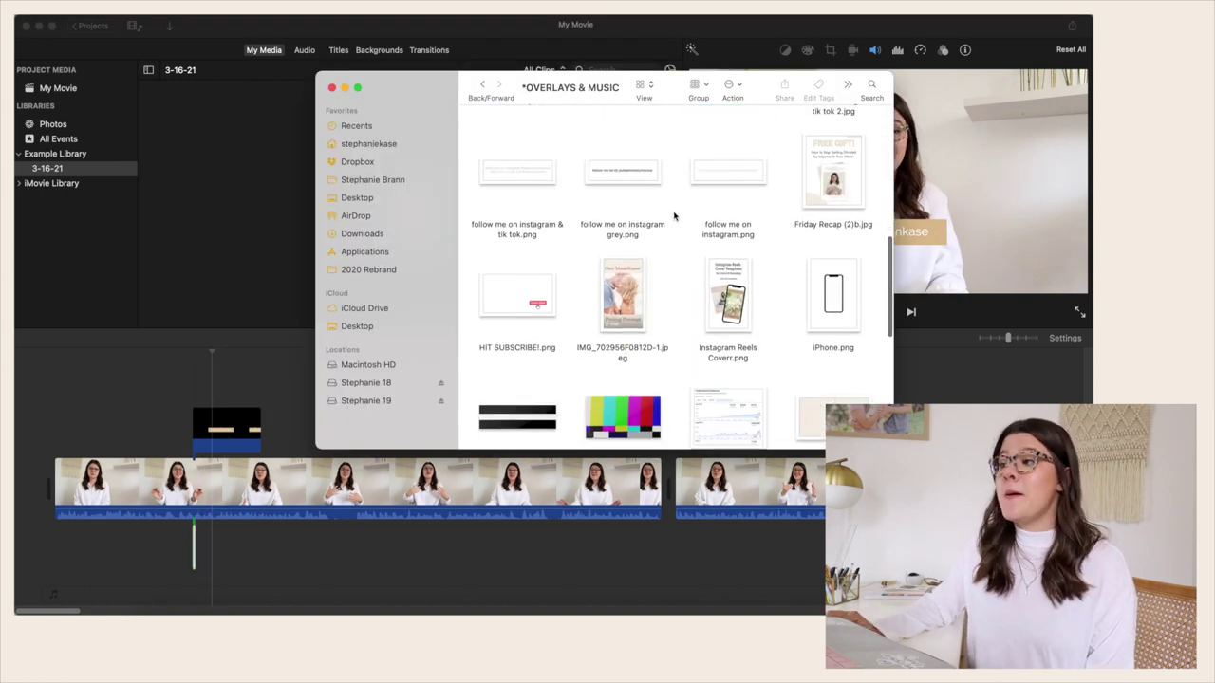
scroll(674, 217, "down", 5)
scroll(674, 216, "down", 3)
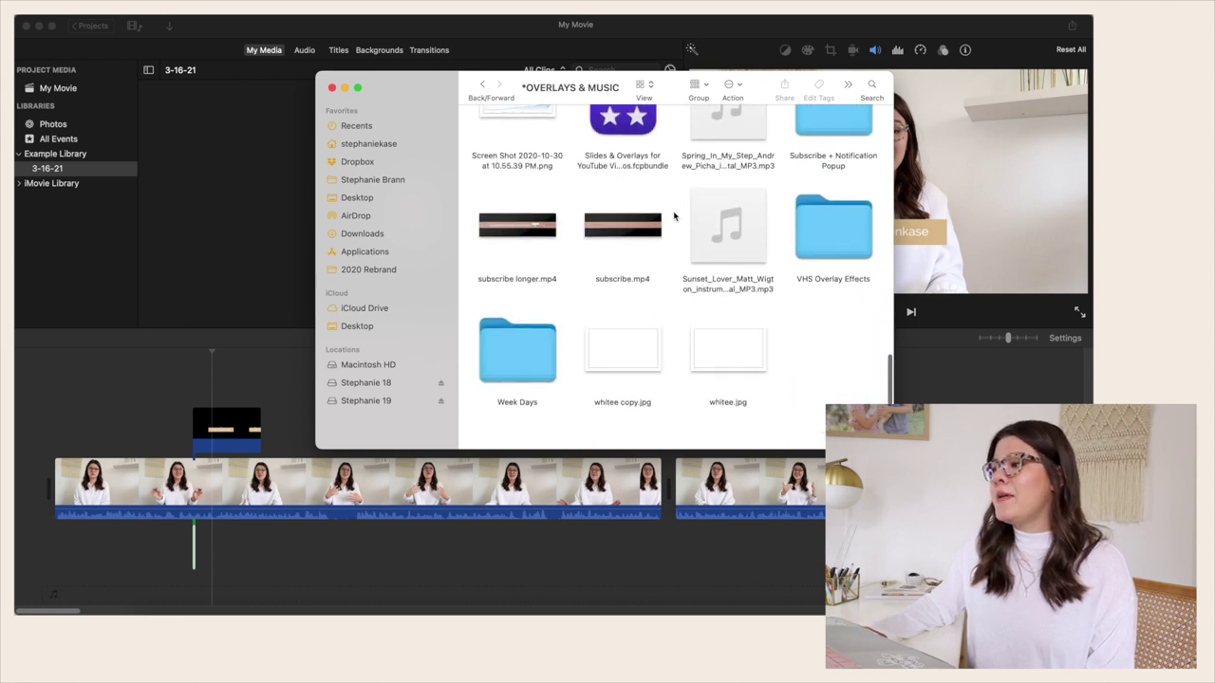
left_click(728, 313)
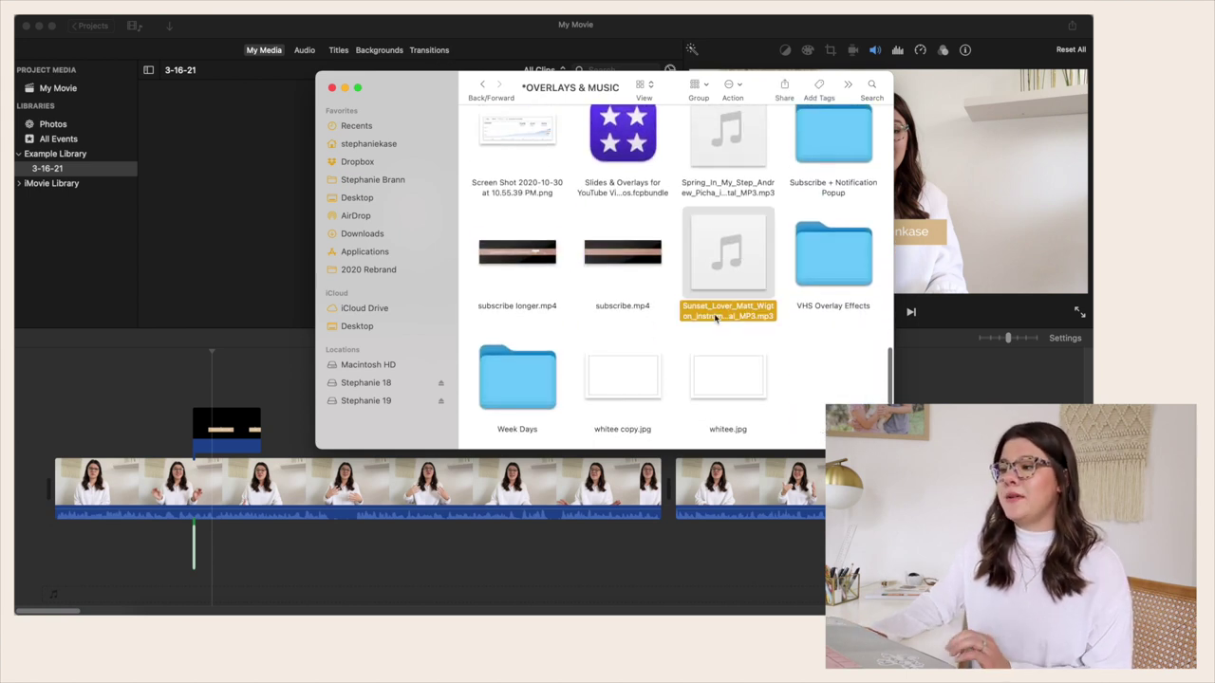
left_click_drag(712, 311, 59, 545)
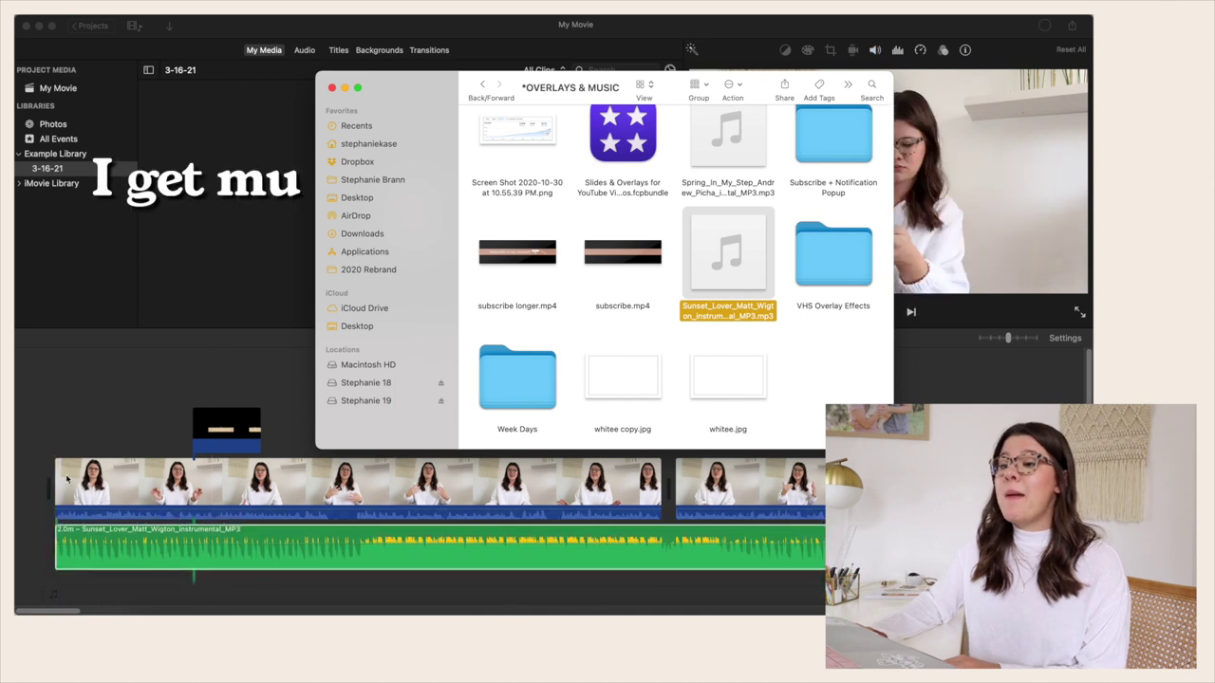
Step: Lower the Sunset_Lover music to about 11% volume, play the opening, and reduce the music slightly more while checking playback
left_click(83, 543)
left_click_drag(106, 537, 106, 552)
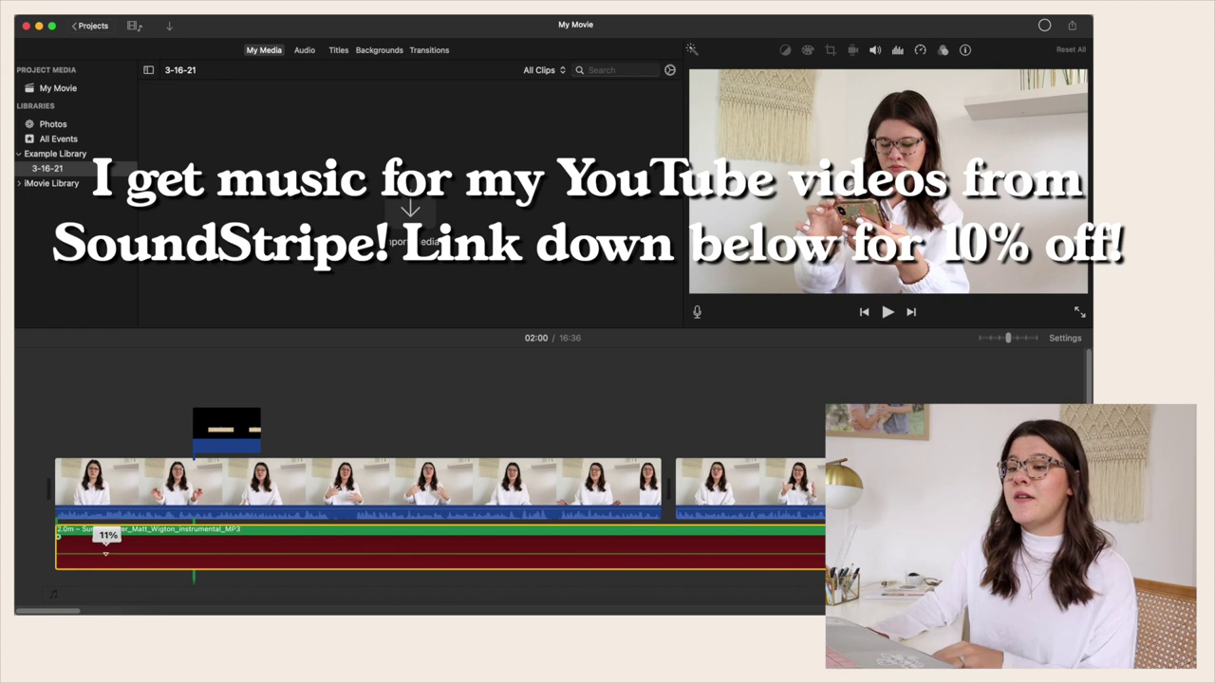
left_click(74, 403)
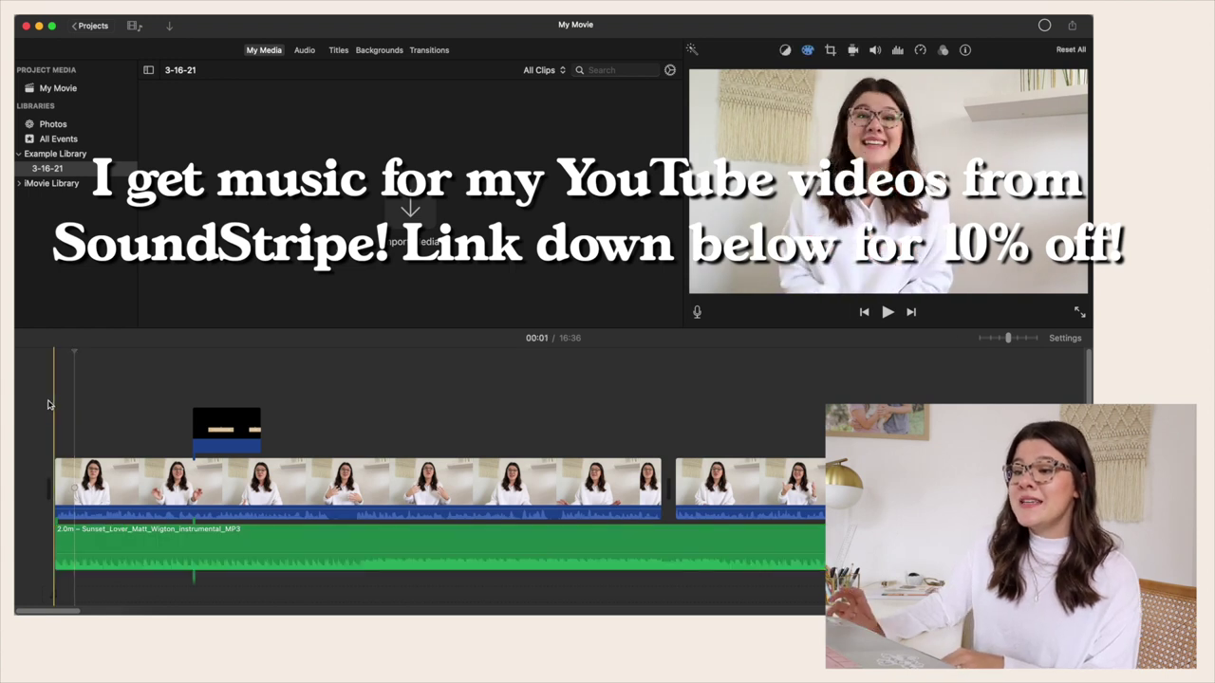
key("space")
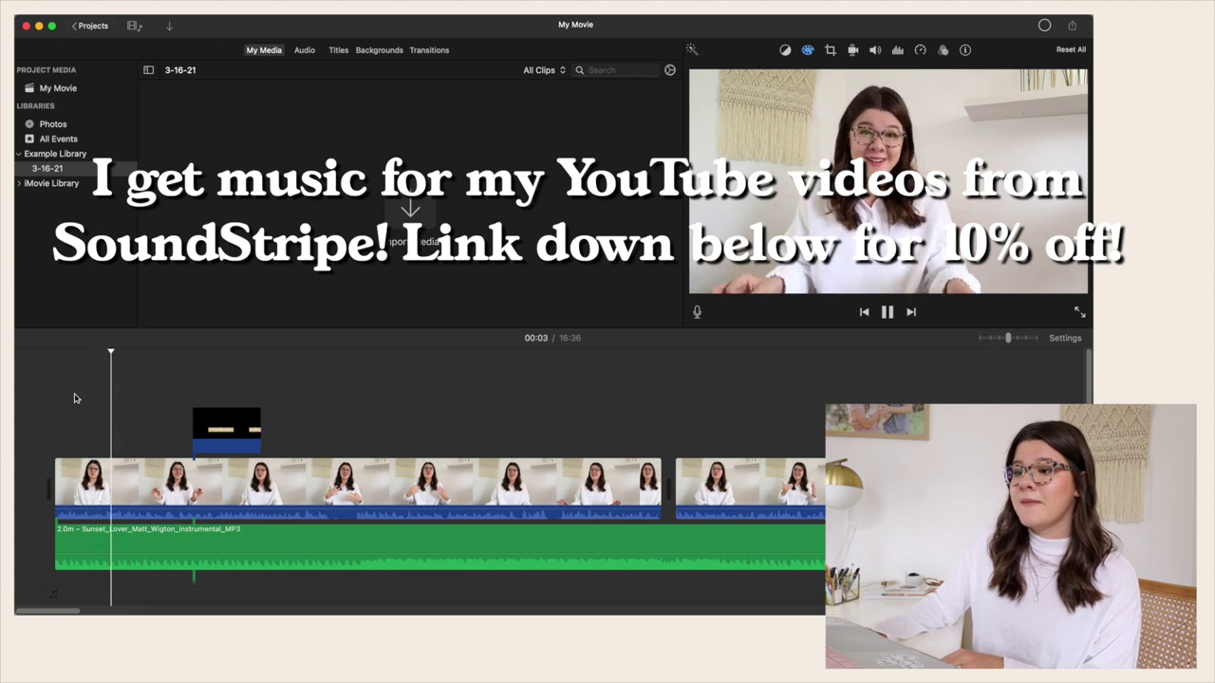
key("space")
left_click_drag(145, 564, 142, 564)
key("space")
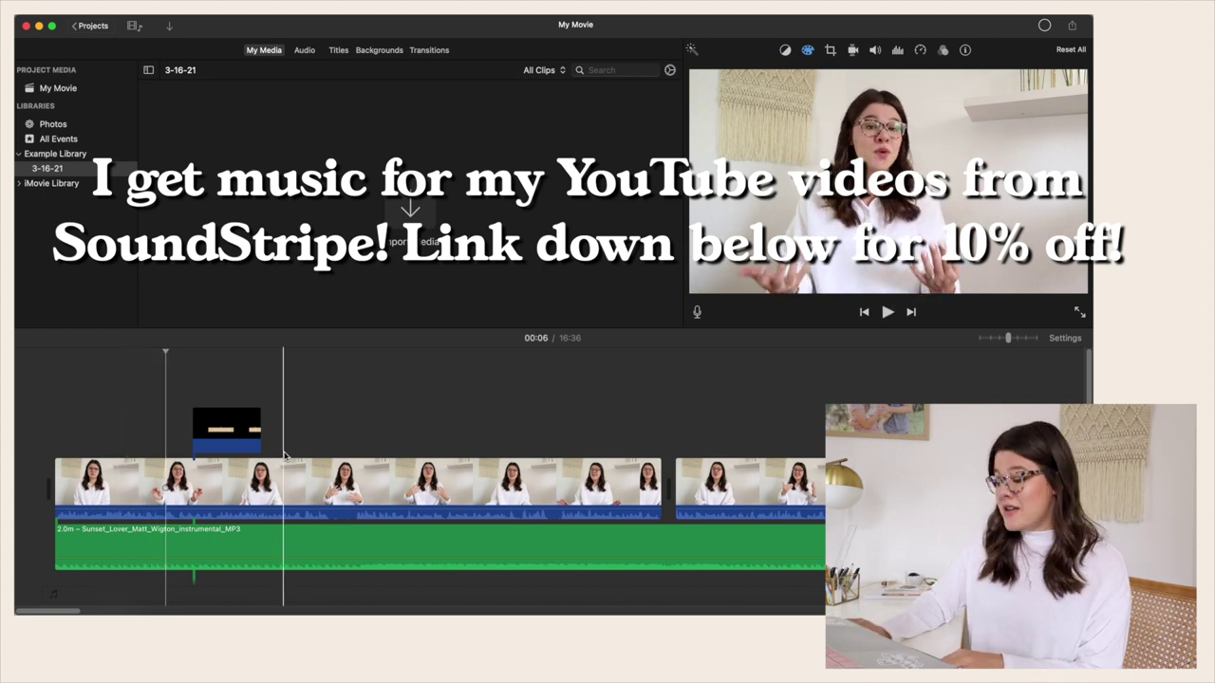
key("space")
Step: Shorten the Sunset_Lover music clip to 17.8 s, starting just after the banner ends
key("super+minus")
key("super+minus")
key("super+minus")
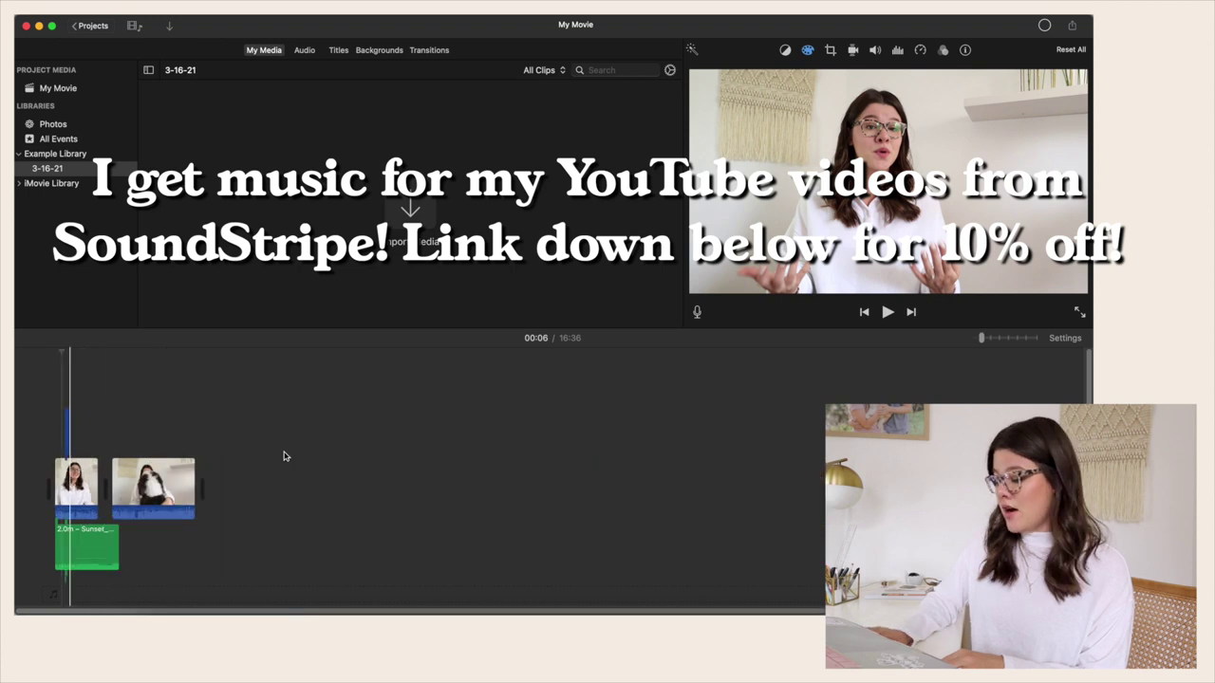
key("super+plus")
key("super+plus")
left_click_drag(583, 546, 141, 539)
key("super+equal")
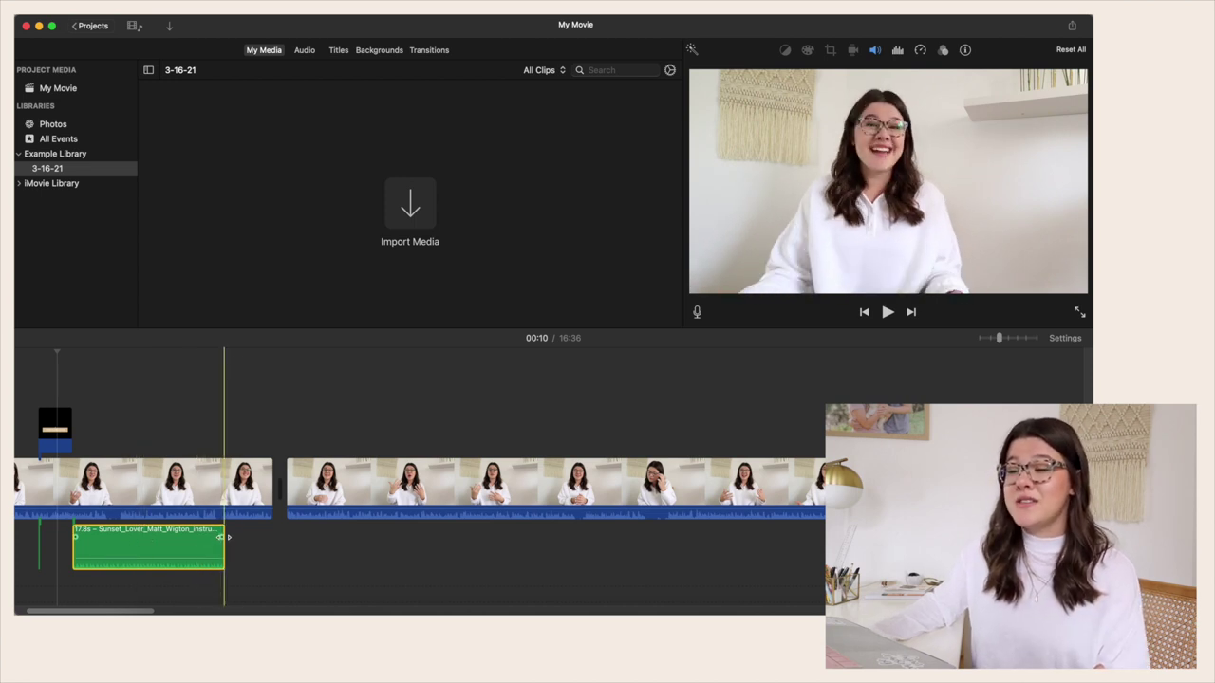
Step: Try a long fade-out over most of the shortened music clip
left_click_drag(220, 537, 117, 539)
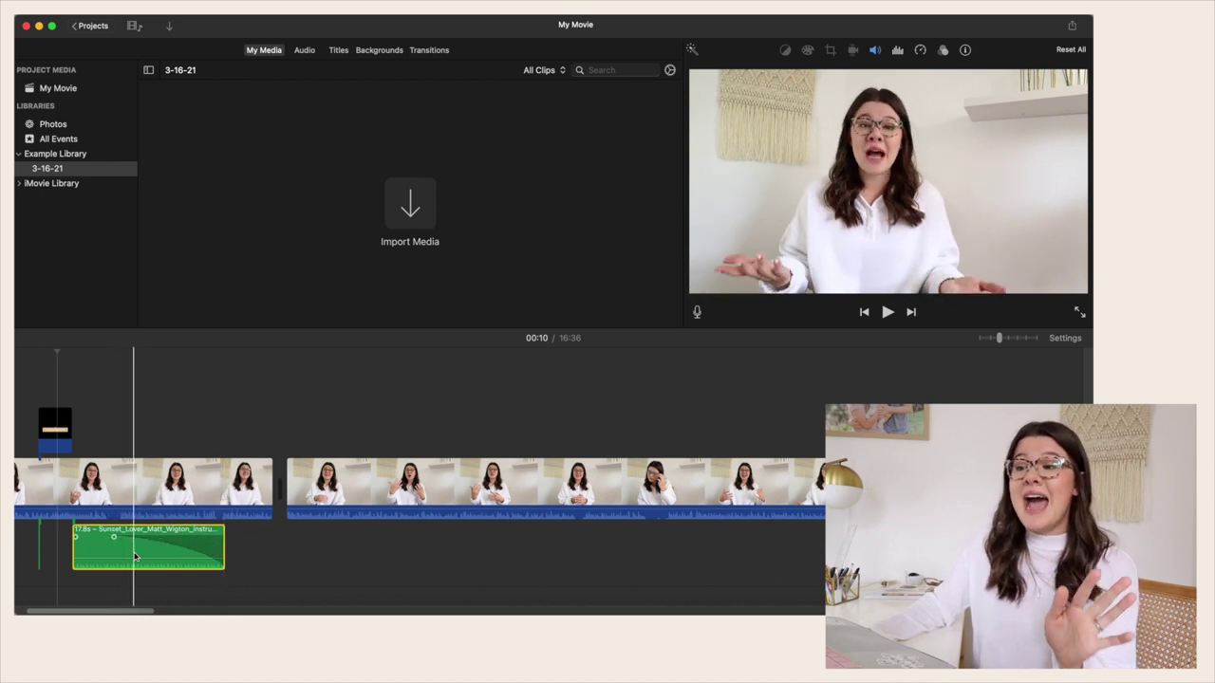
left_click(254, 550)
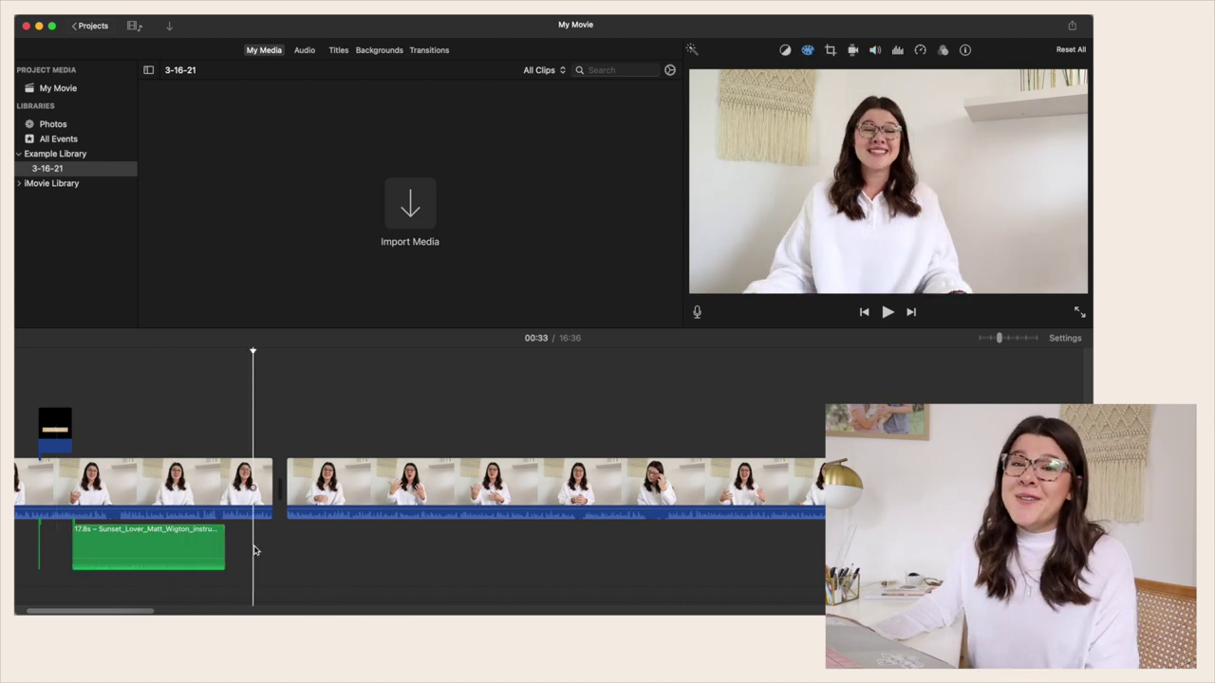
Step: Select a range in the middle of the music clip ending at 00:25 and raise the volume of only that section
scroll(251, 552, "left", 3)
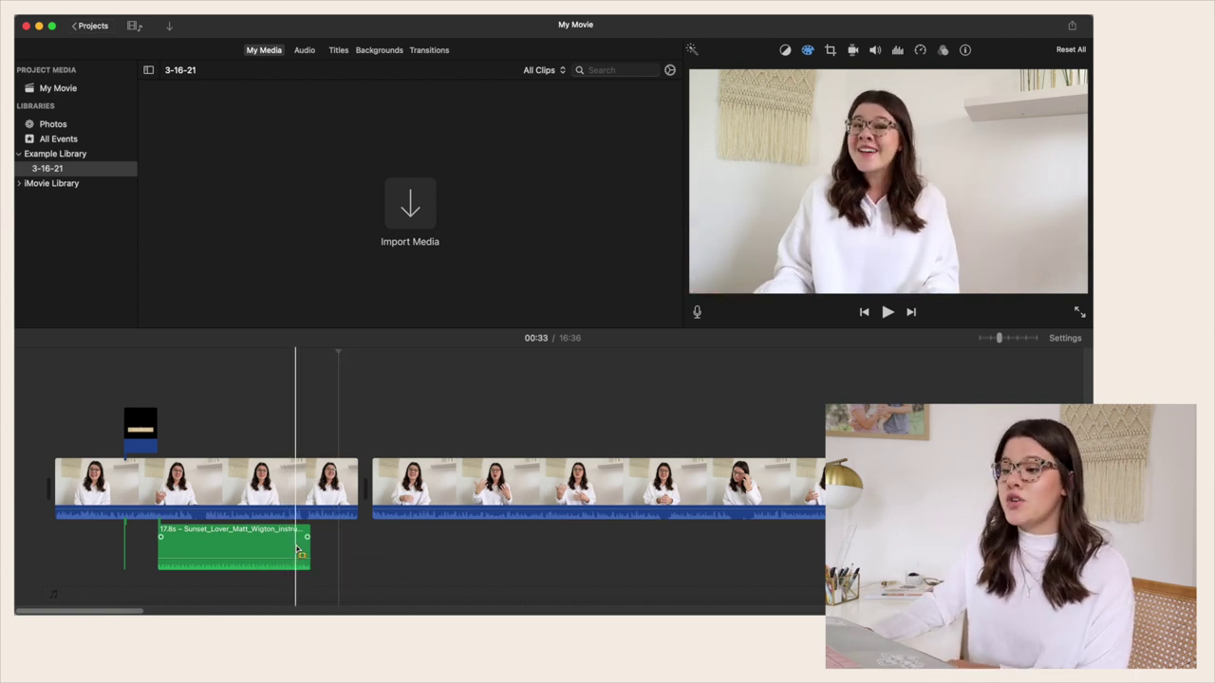
left_click_drag(218, 551, 275, 547)
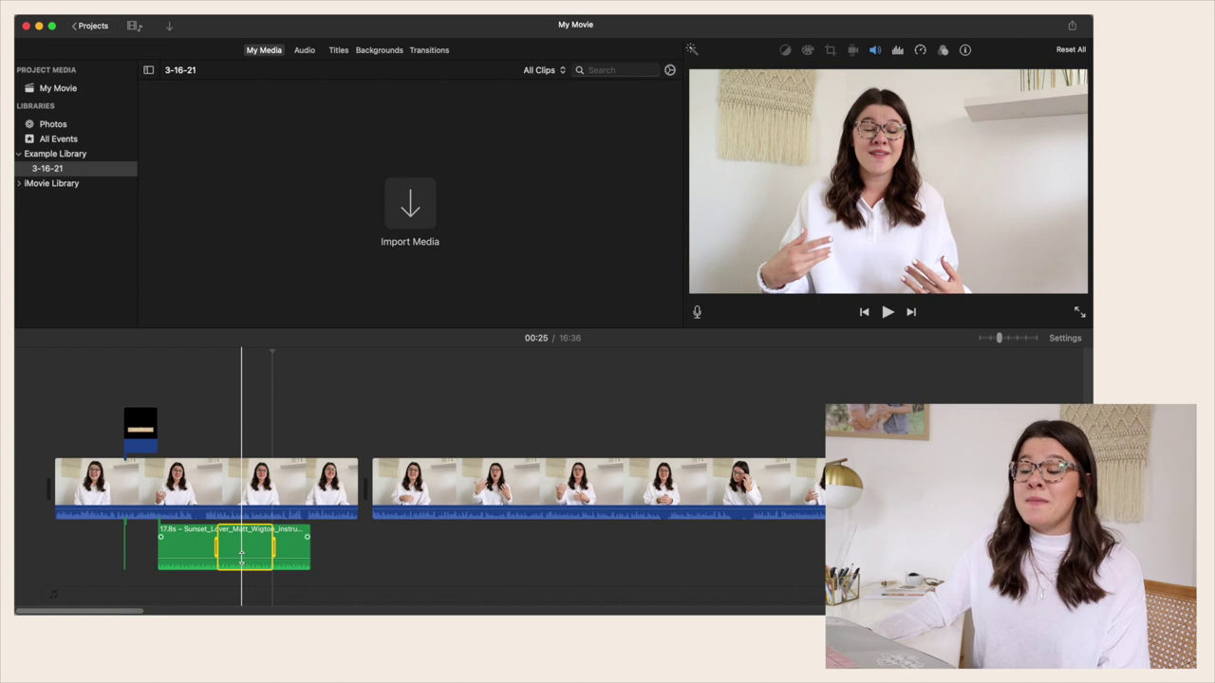
left_click_drag(241, 552, 245, 564)
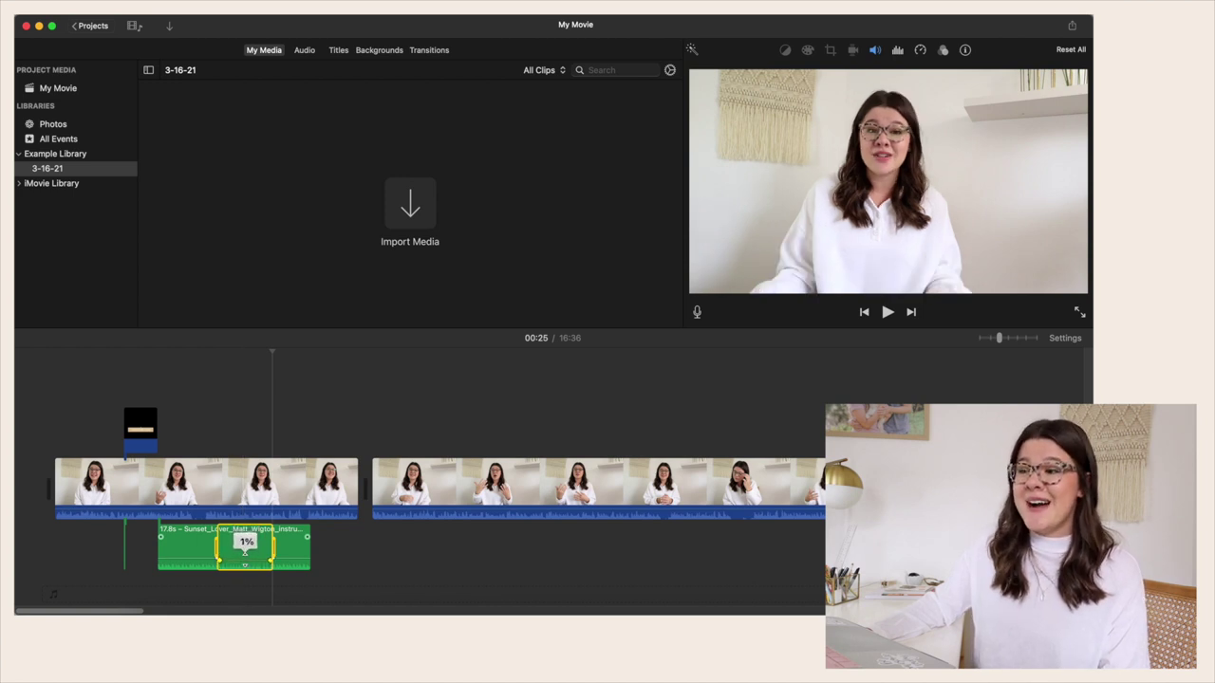
left_click_drag(245, 551, 245, 553)
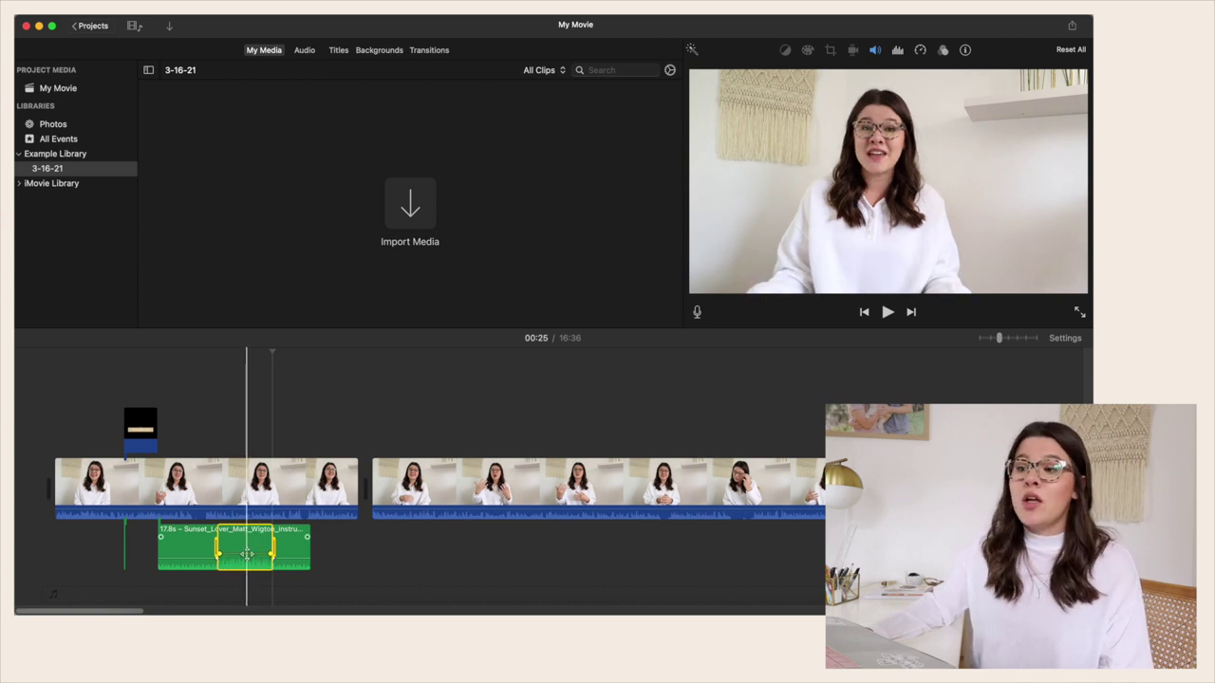
left_click(337, 545)
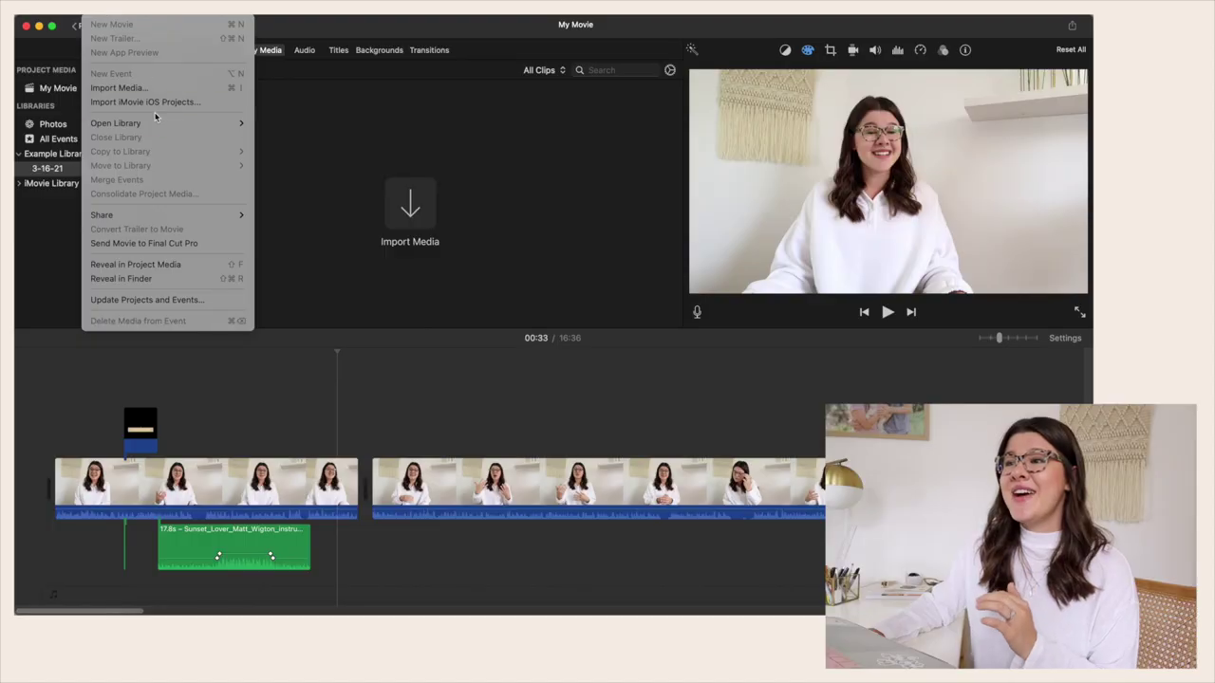
Step: Create a new library named Templates in the Movies folder and return to the projects overview
mouse_move(218, 124)
left_click(285, 159)
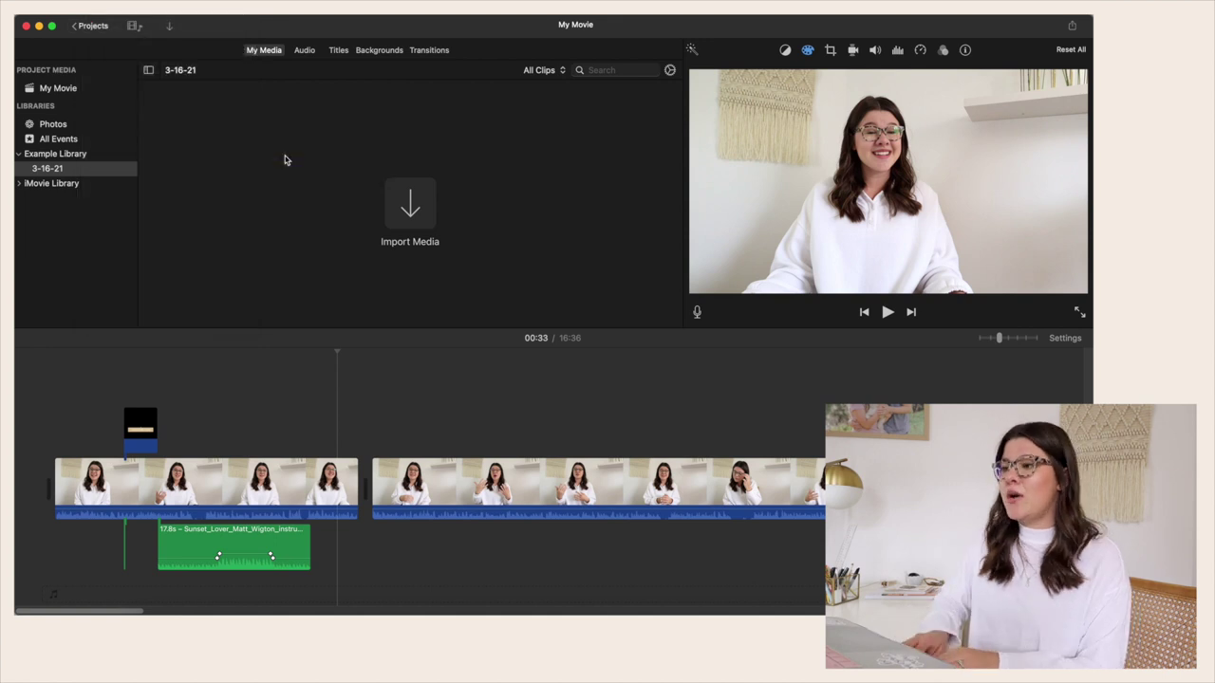
type("Templates")
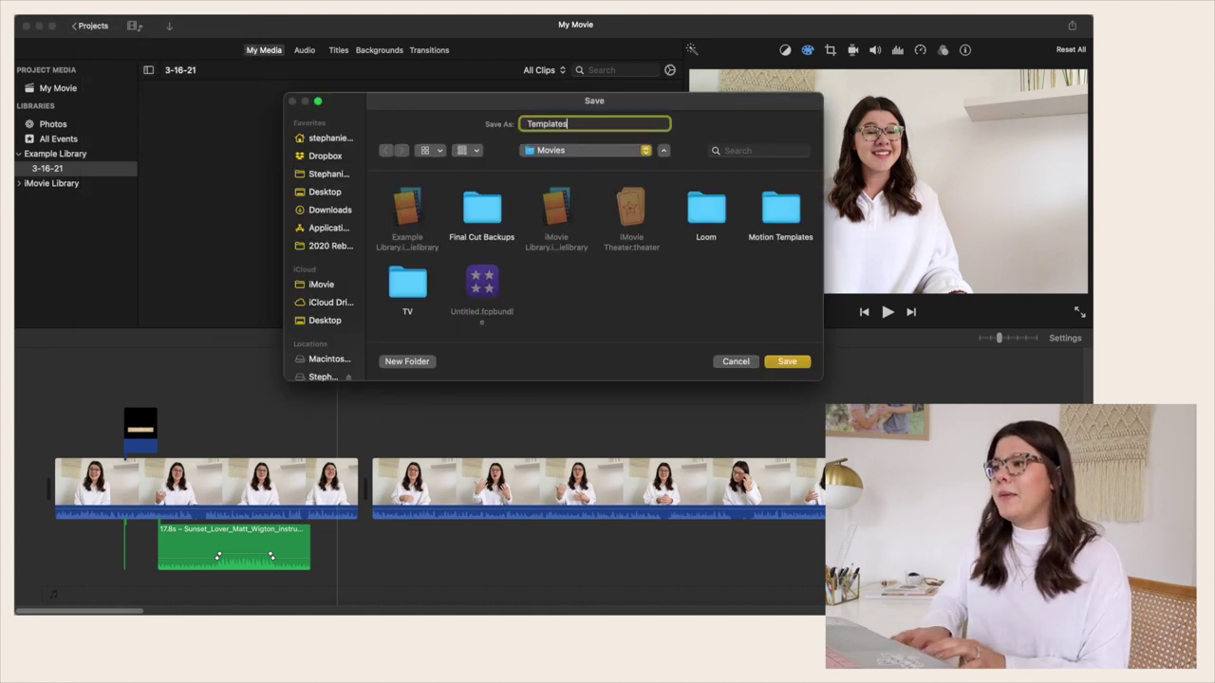
key("Return")
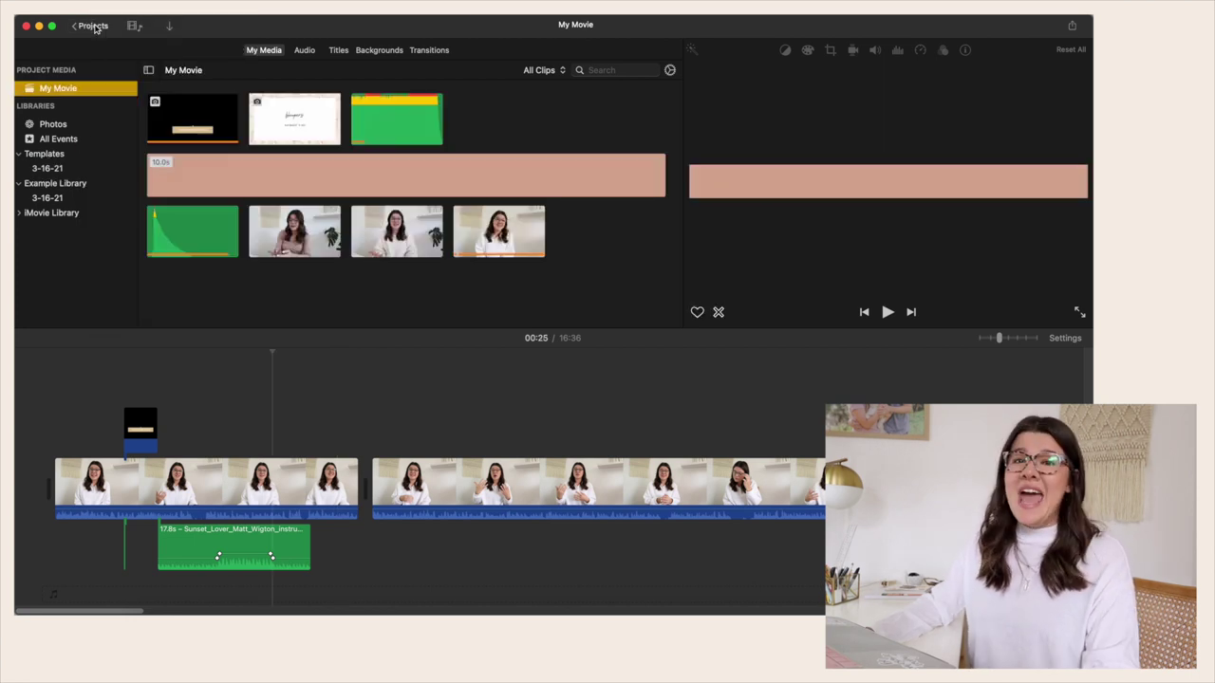
left_click(92, 25)
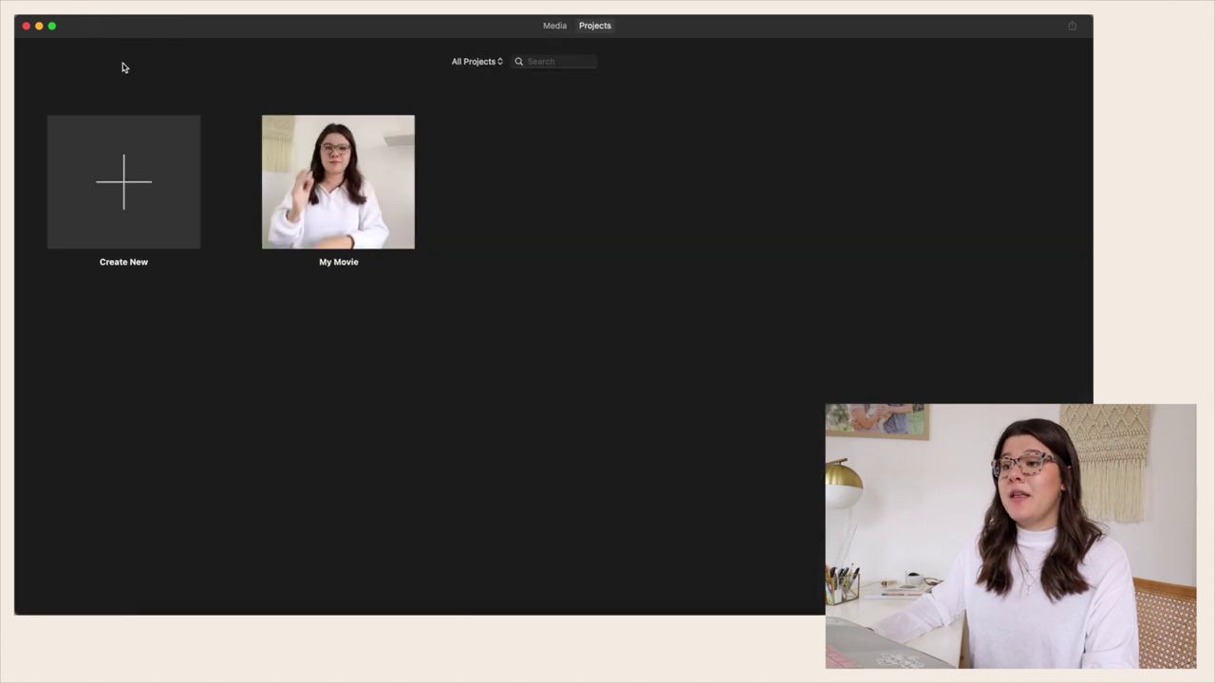
Step: Create a new movie project in the Templates library
left_click(123, 184)
left_click(95, 252)
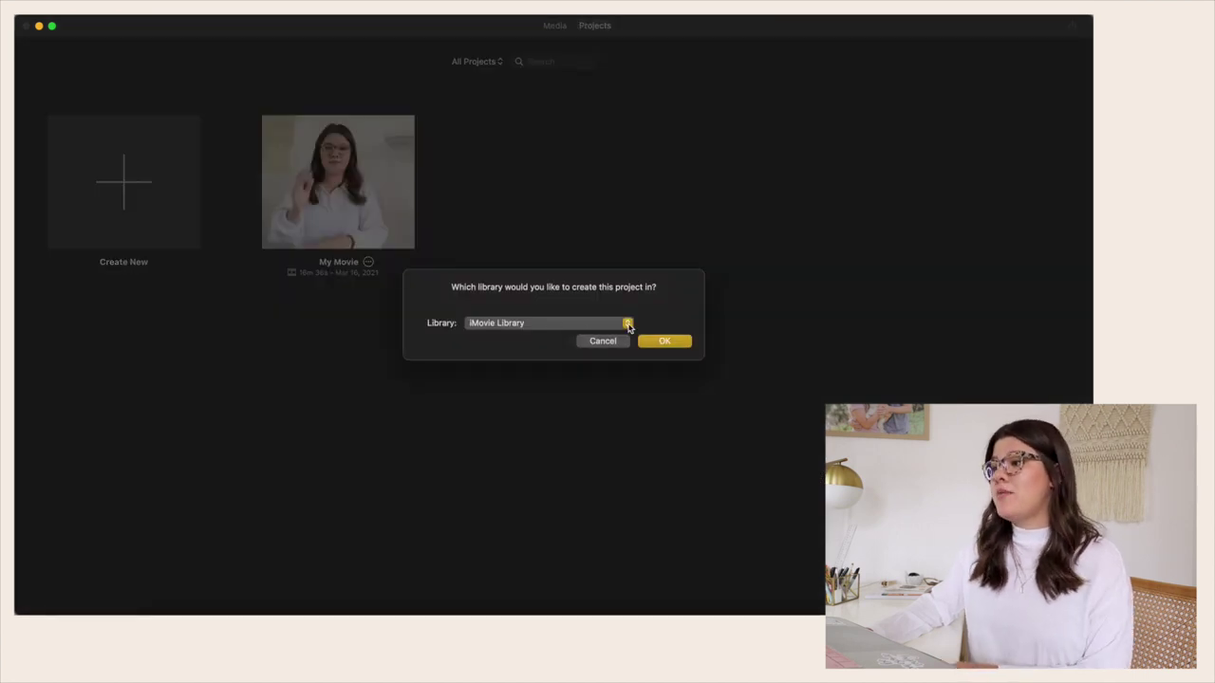
left_click(628, 324)
left_click(593, 339)
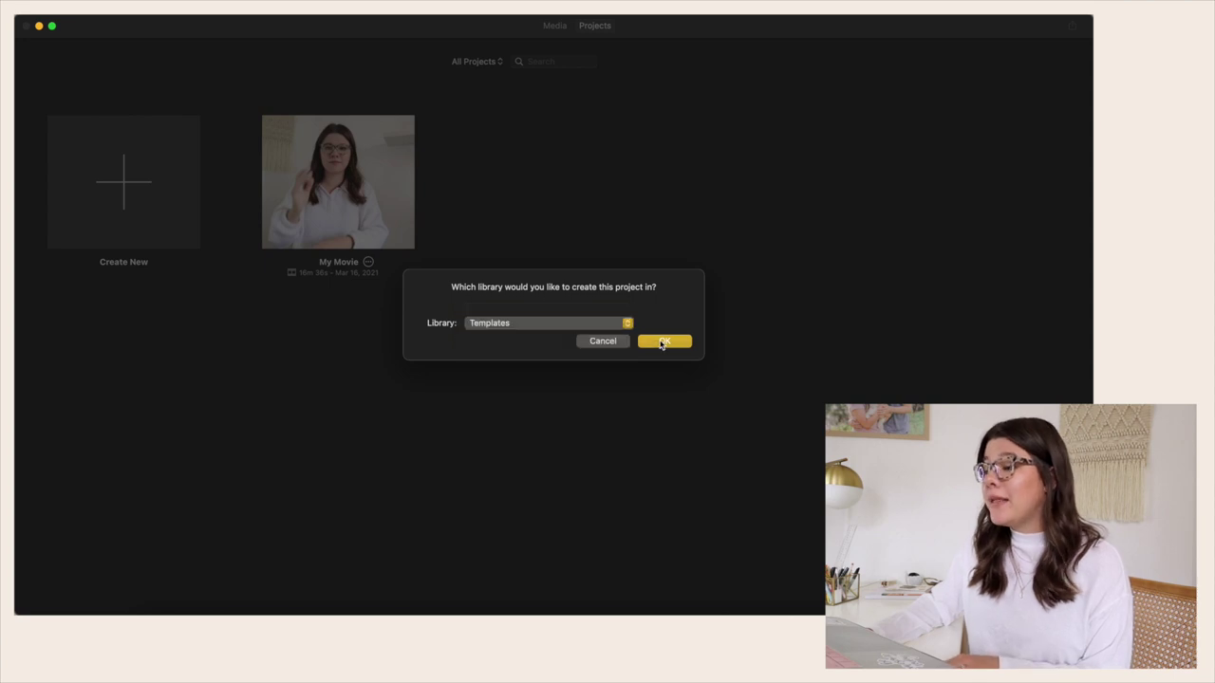
left_click(663, 341)
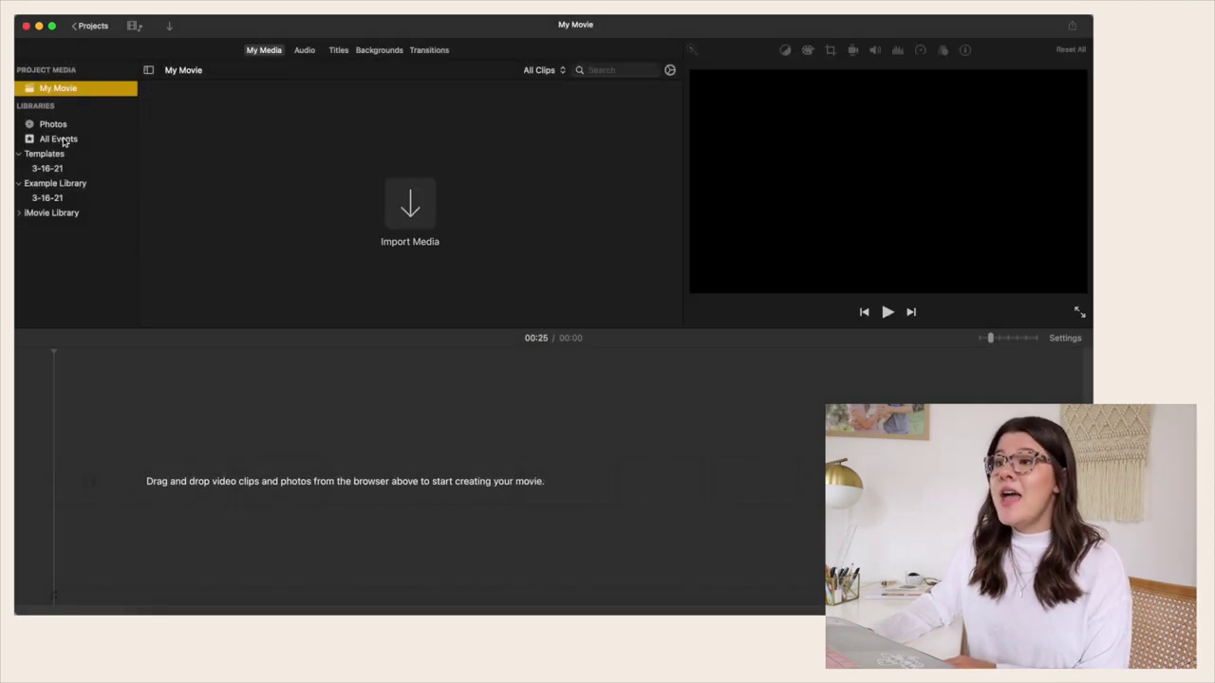
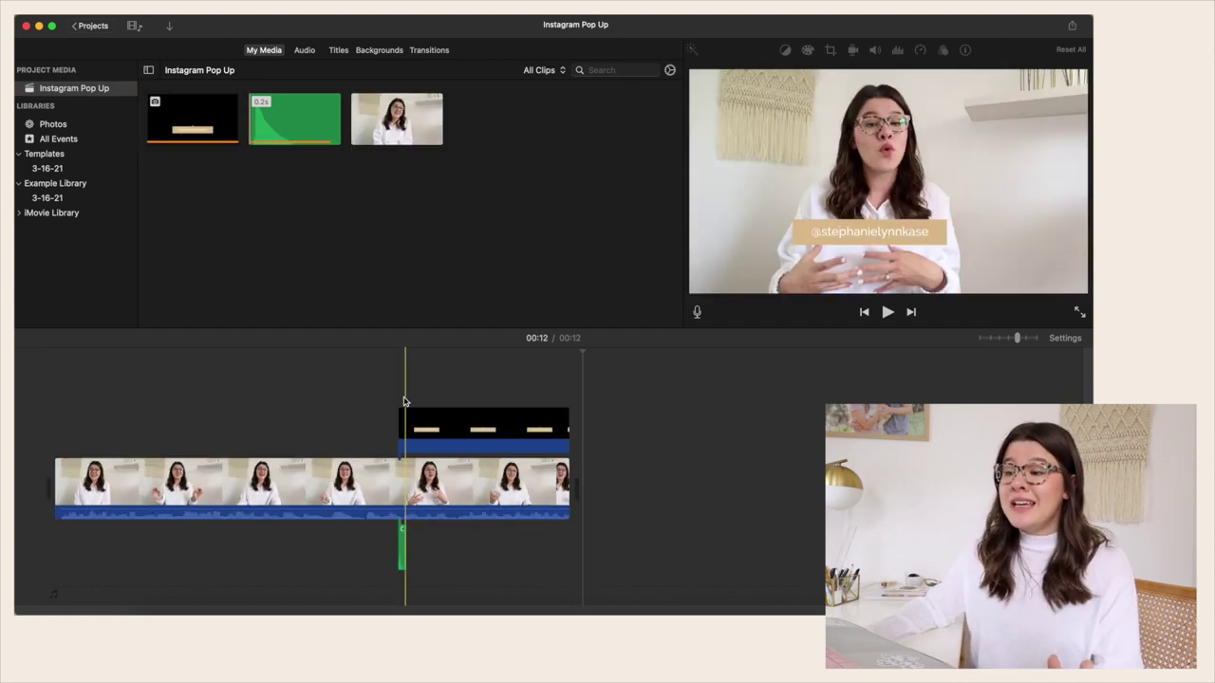
Step: Copy the banner overlay together with its sound effect from the Instagram Pop Up template timeline and return to the projects overview
left_click(518, 423)
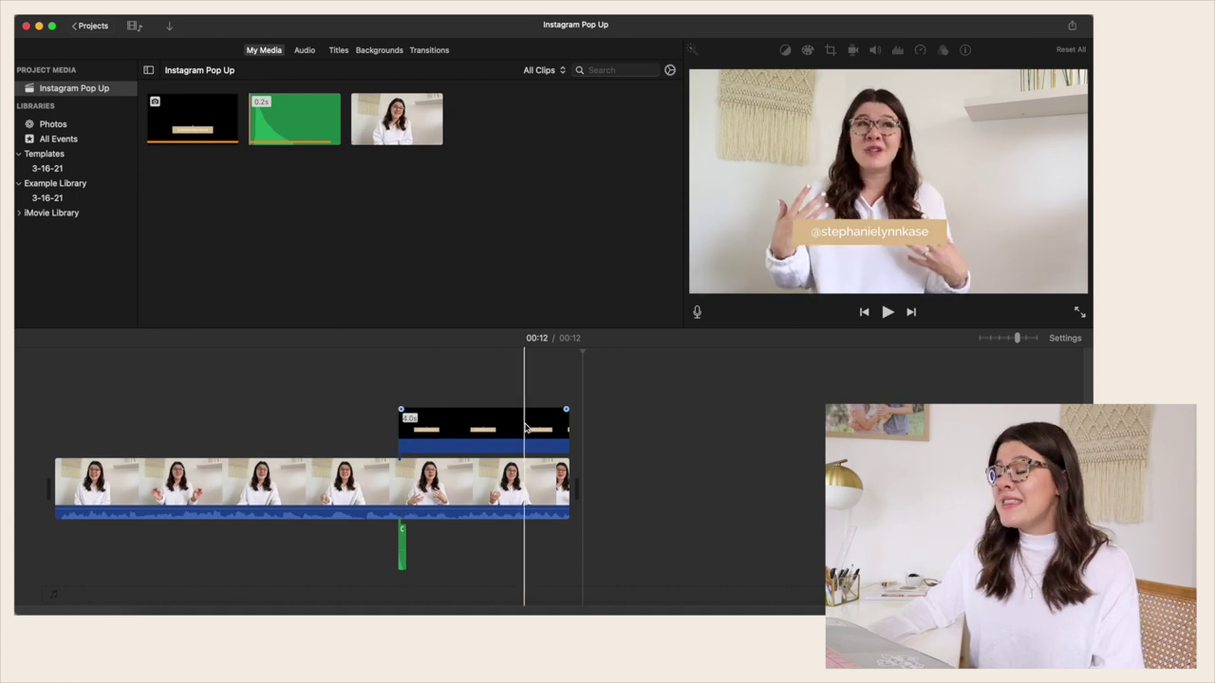
left_click(518, 424)
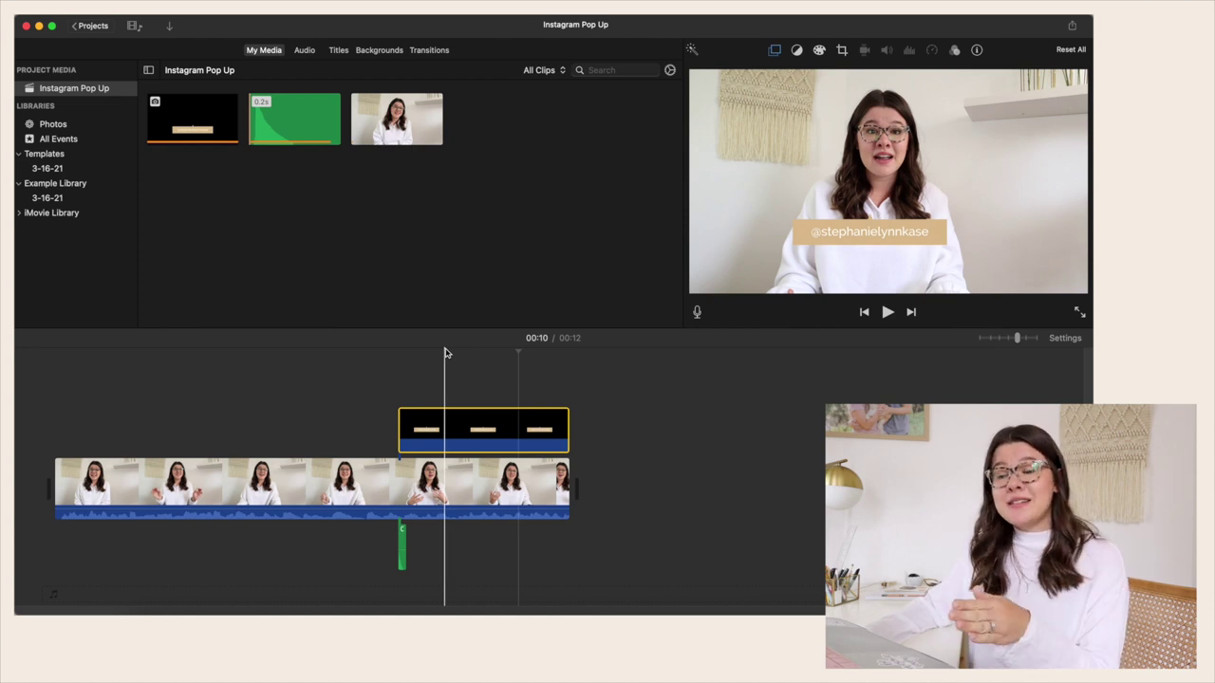
left_click(402, 549)
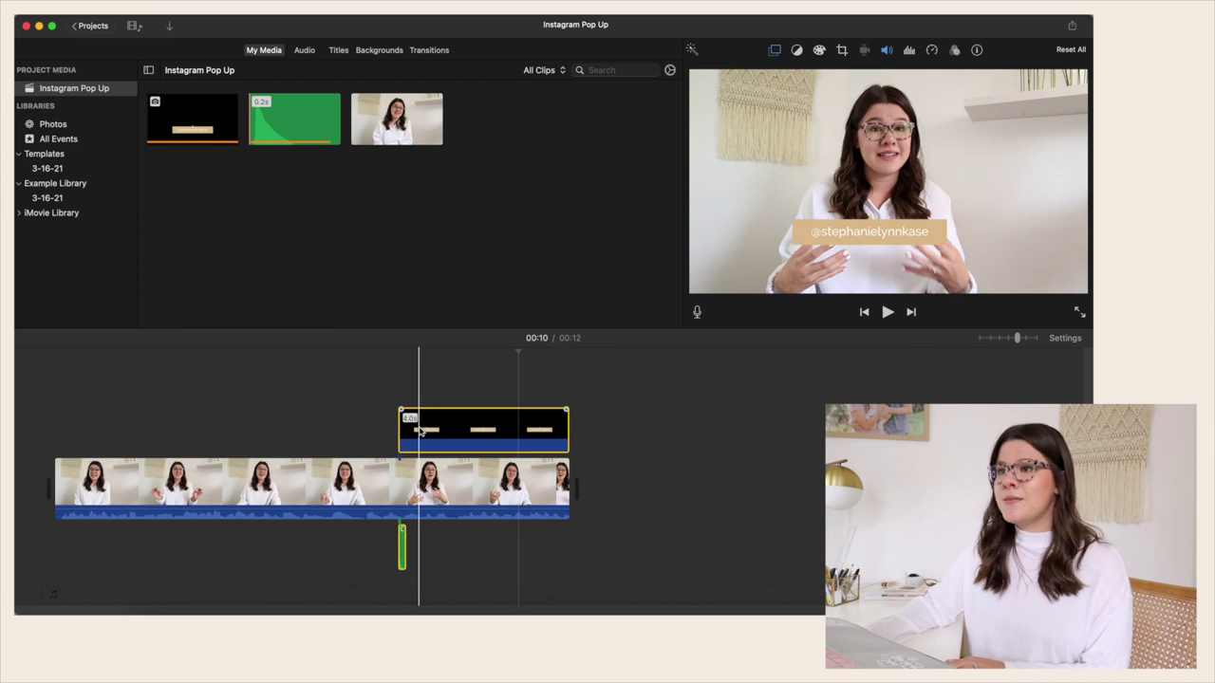
left_click(92, 25)
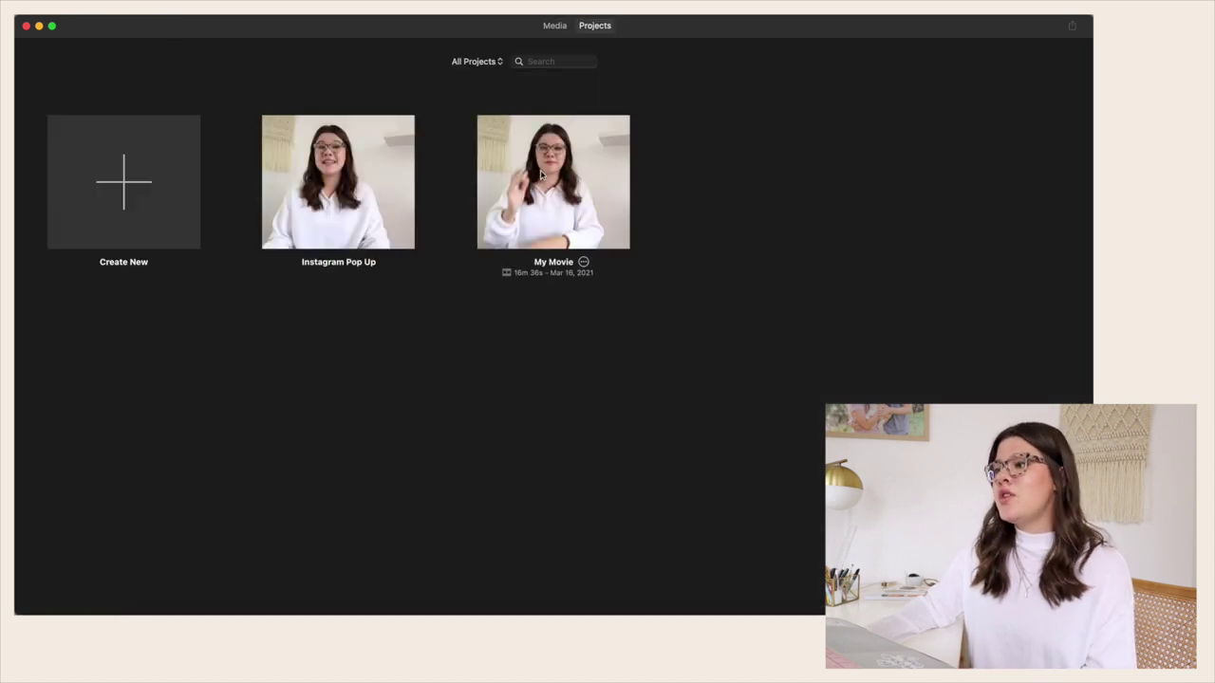
Step: Open the My Movie project and paste the copied banner and sound effect just after the music clip's raised-volume section
double_click(570, 189)
scroll(651, 447, "right", 10)
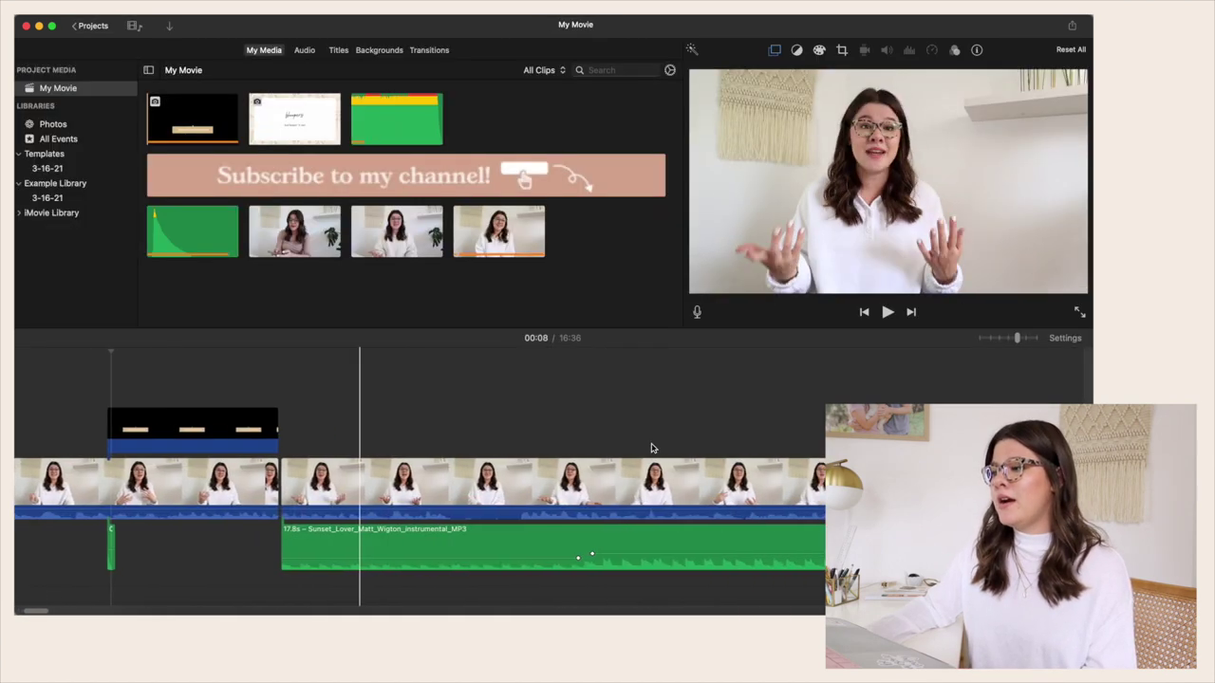
scroll(650, 448, "right", 5)
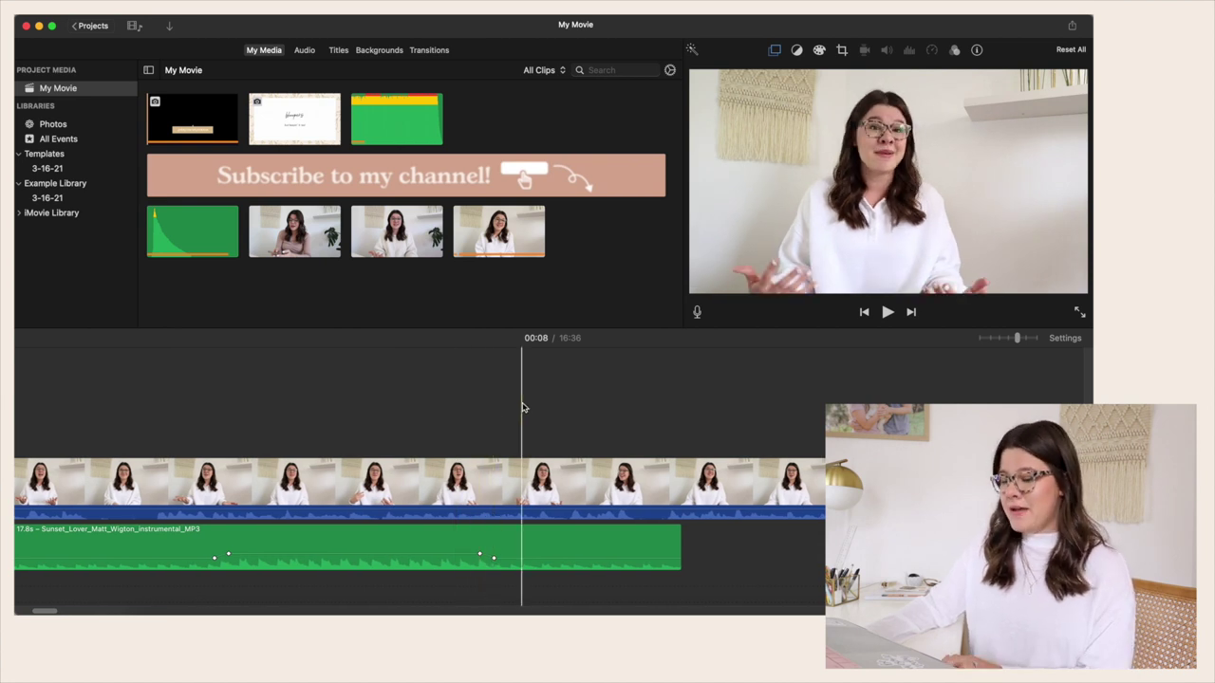
key("super+v")
scroll(550, 403, "right", 5)
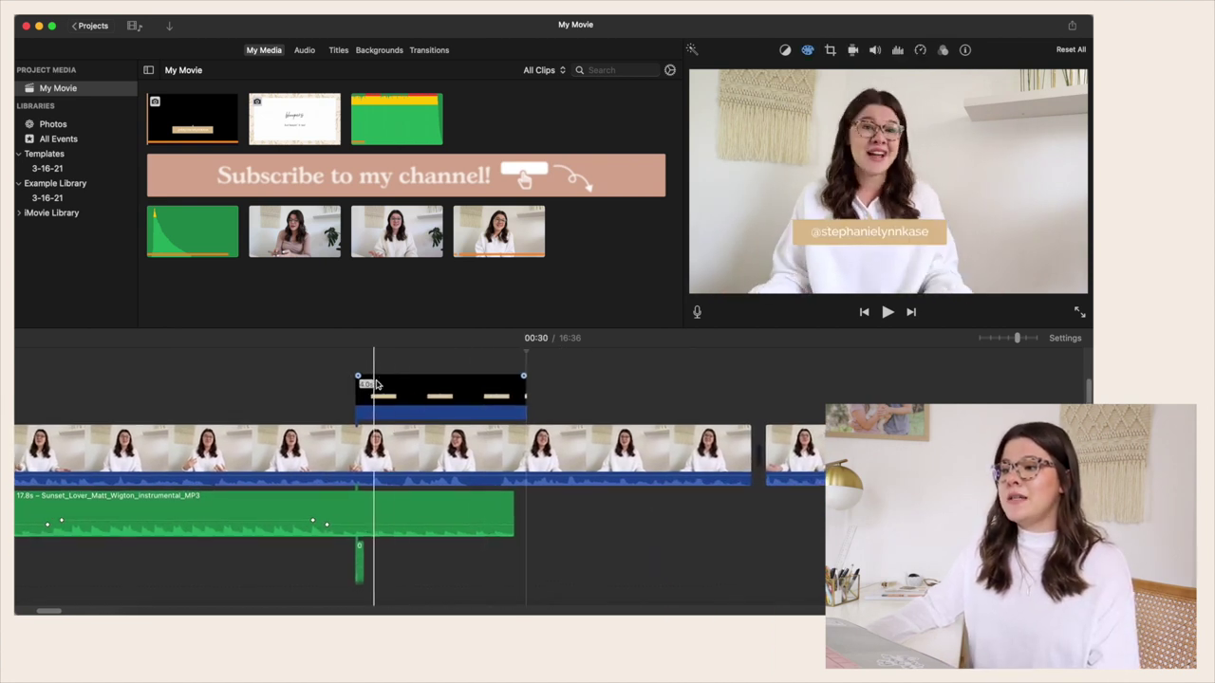